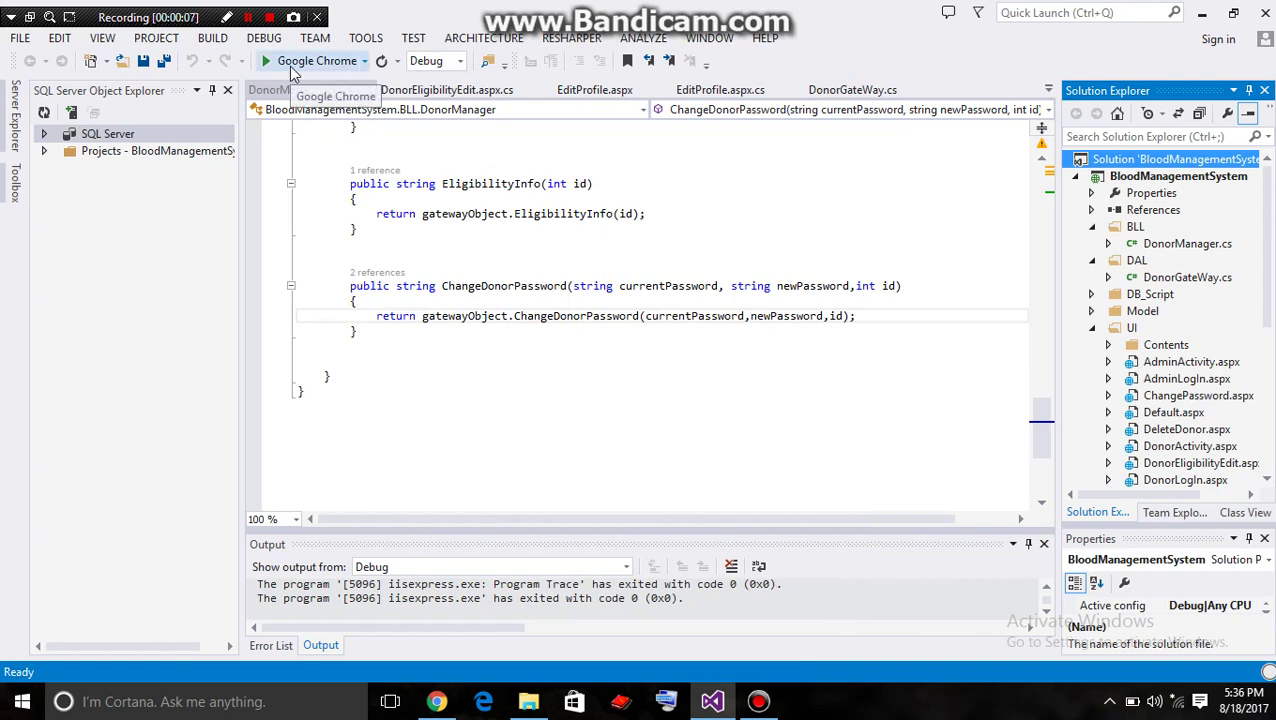
# Run the Blood Management System project from Visual Studio in Google Chrome
pyautogui.moveTo(1042, 425); pyautogui.dragTo(1075, 200)
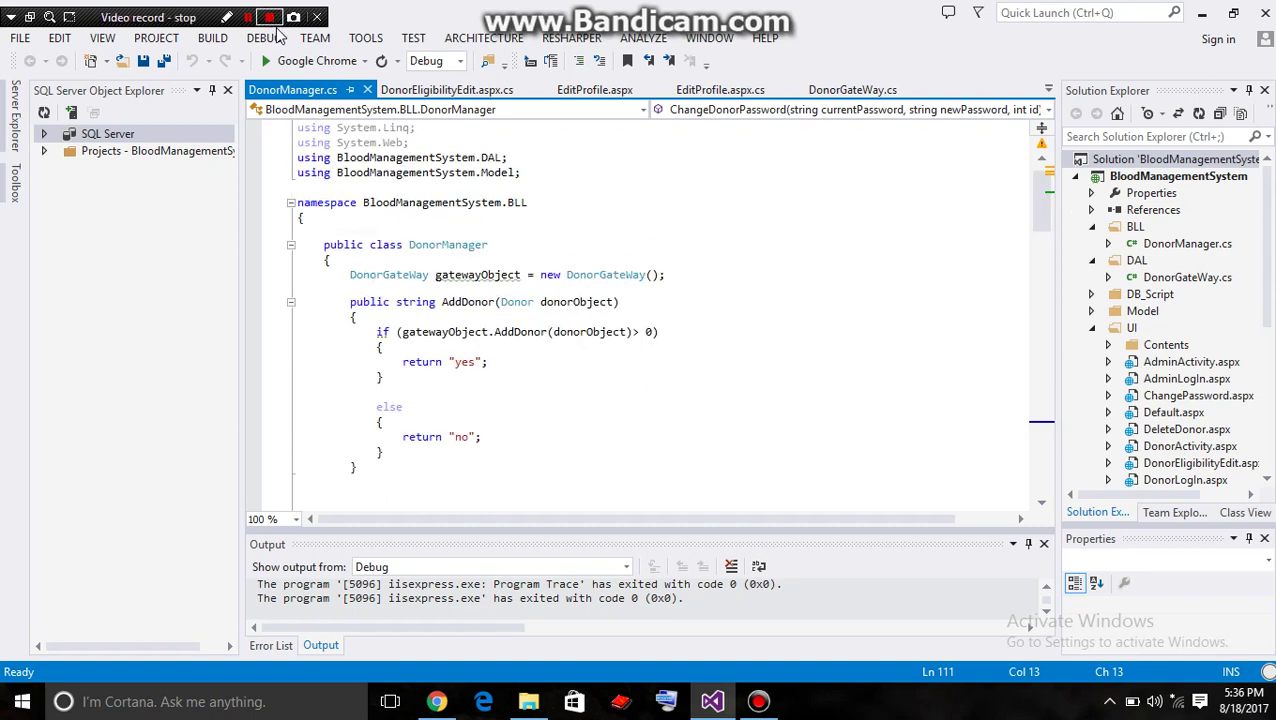
pyautogui.click(292, 62)
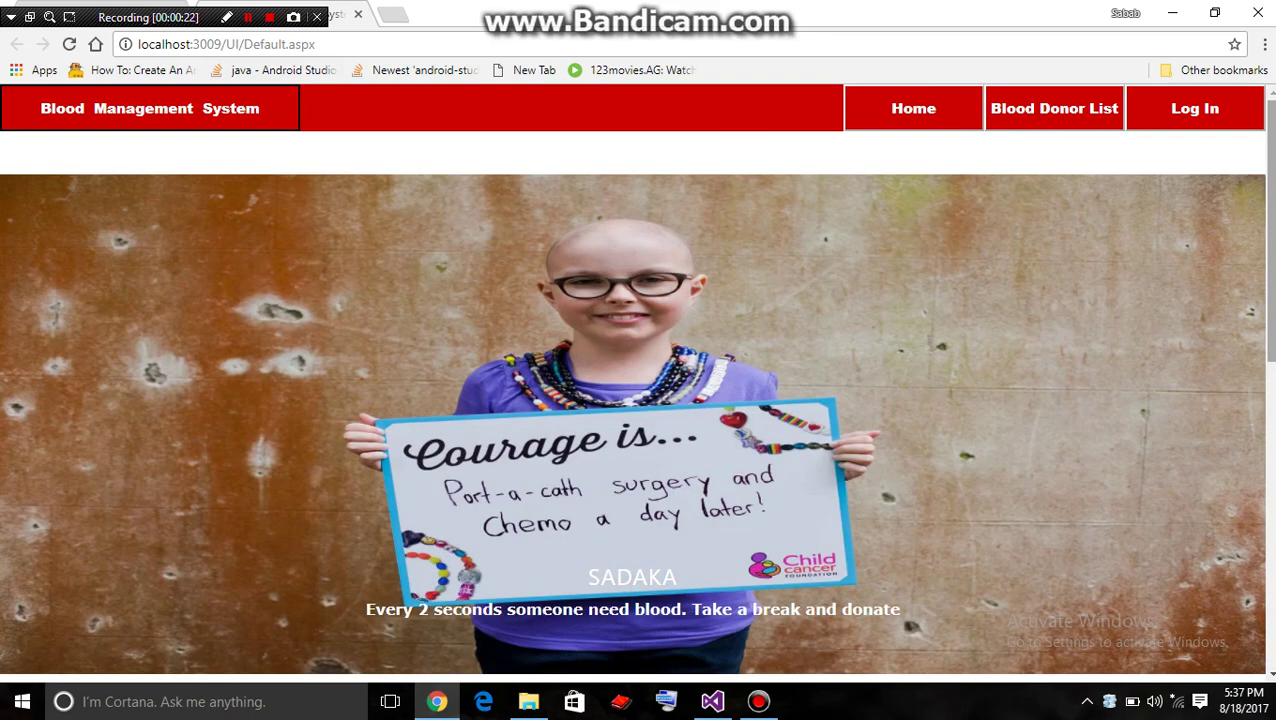
# Scroll the home page, then view the Blood Donor List table of seven donors
pyautogui.scroll(-1, 638, 380)
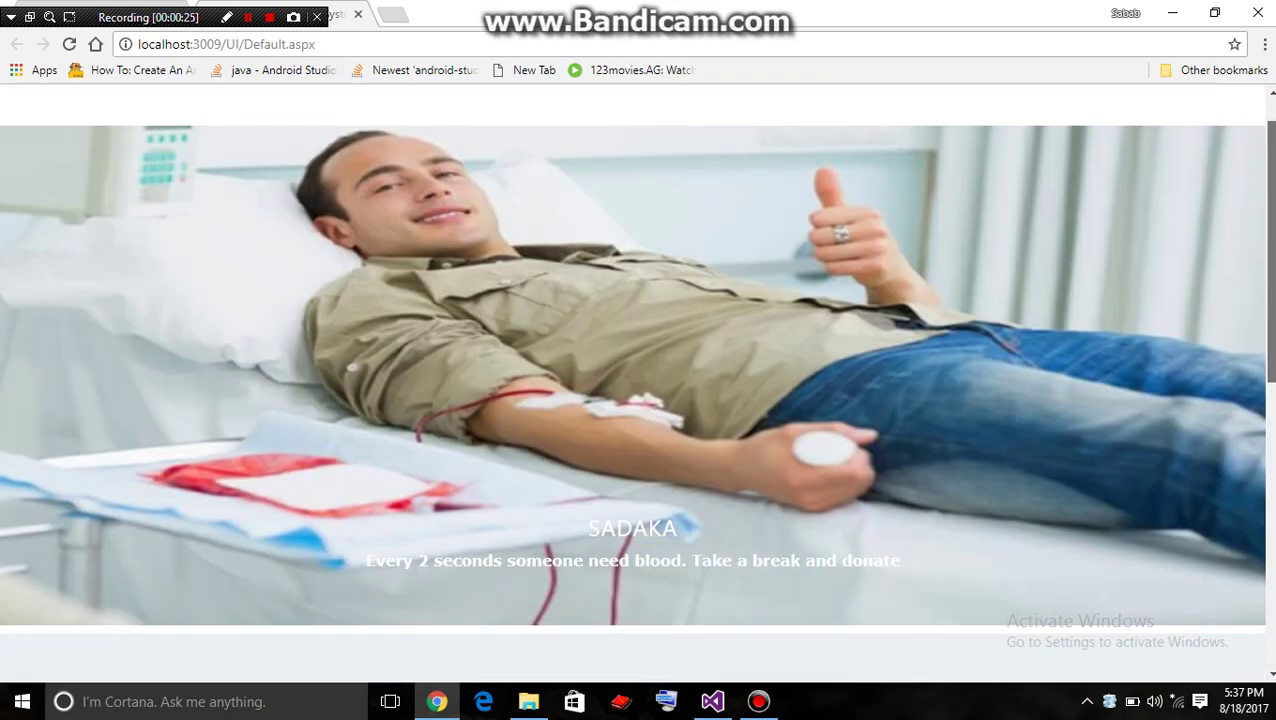
pyautogui.scroll(-3, 638, 380)
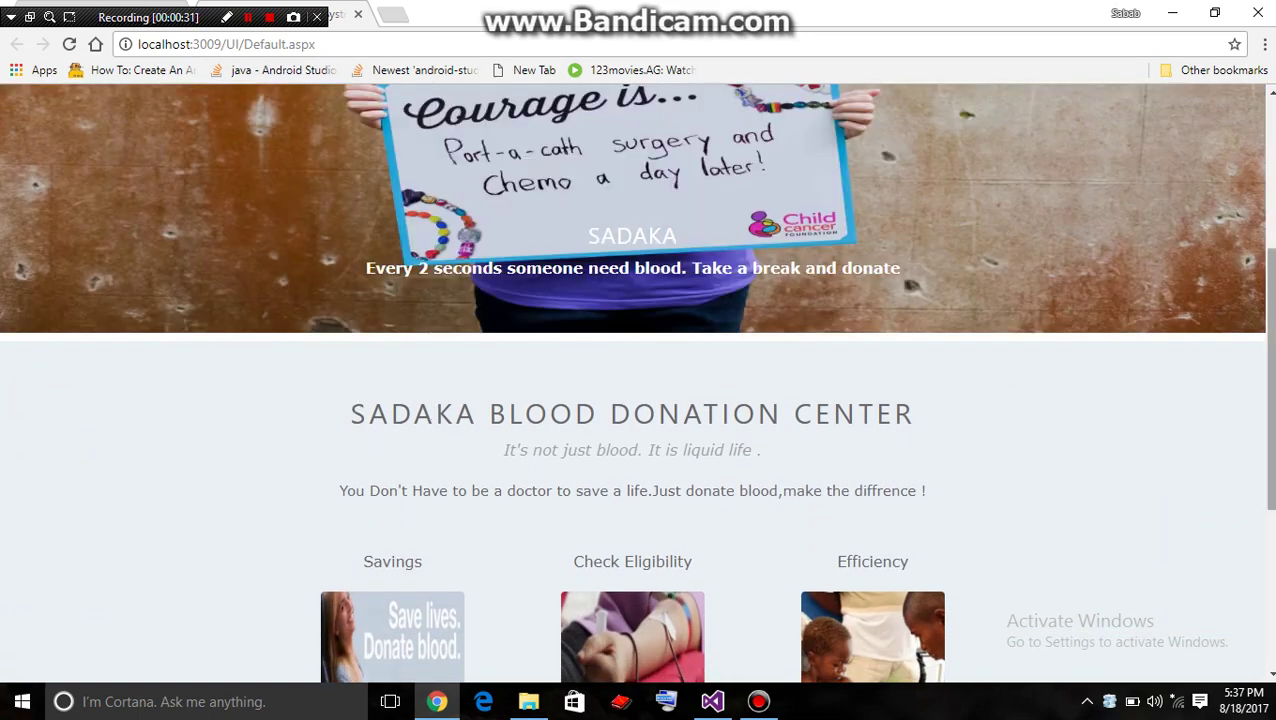
pyautogui.scroll(3, 638, 380)
pyautogui.scroll(1, 638, 380)
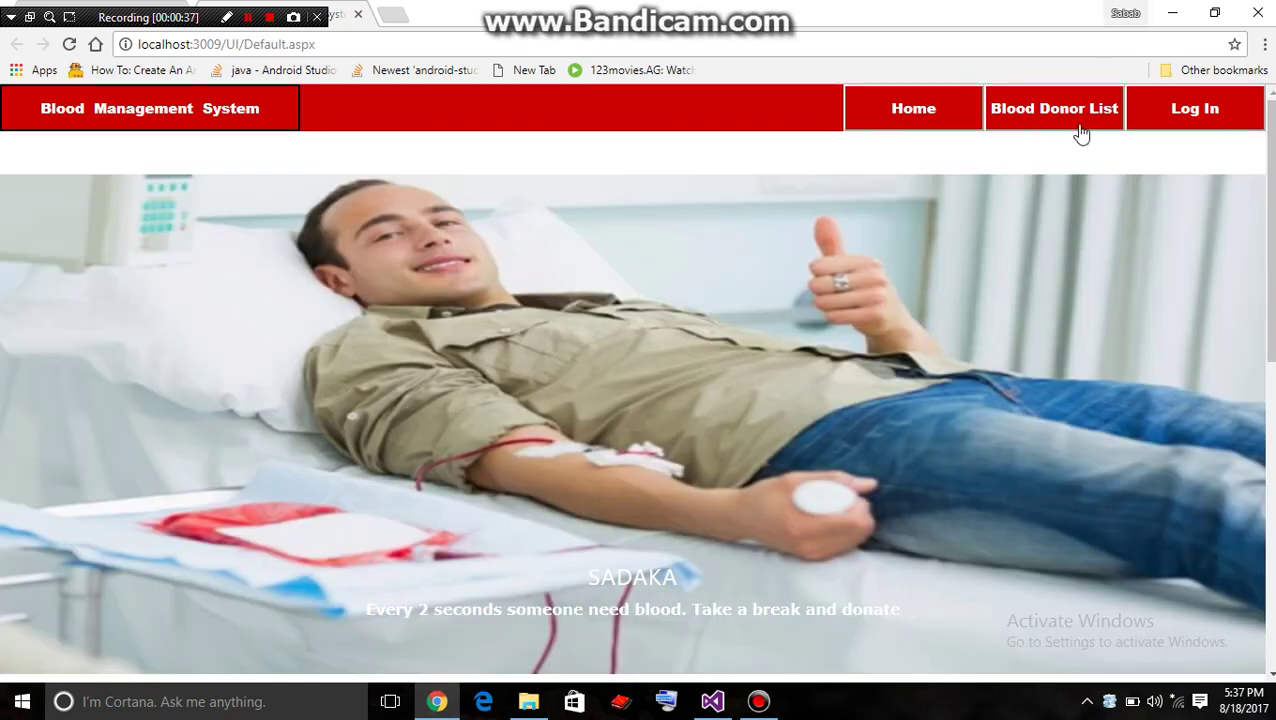
pyautogui.click(1076, 128)
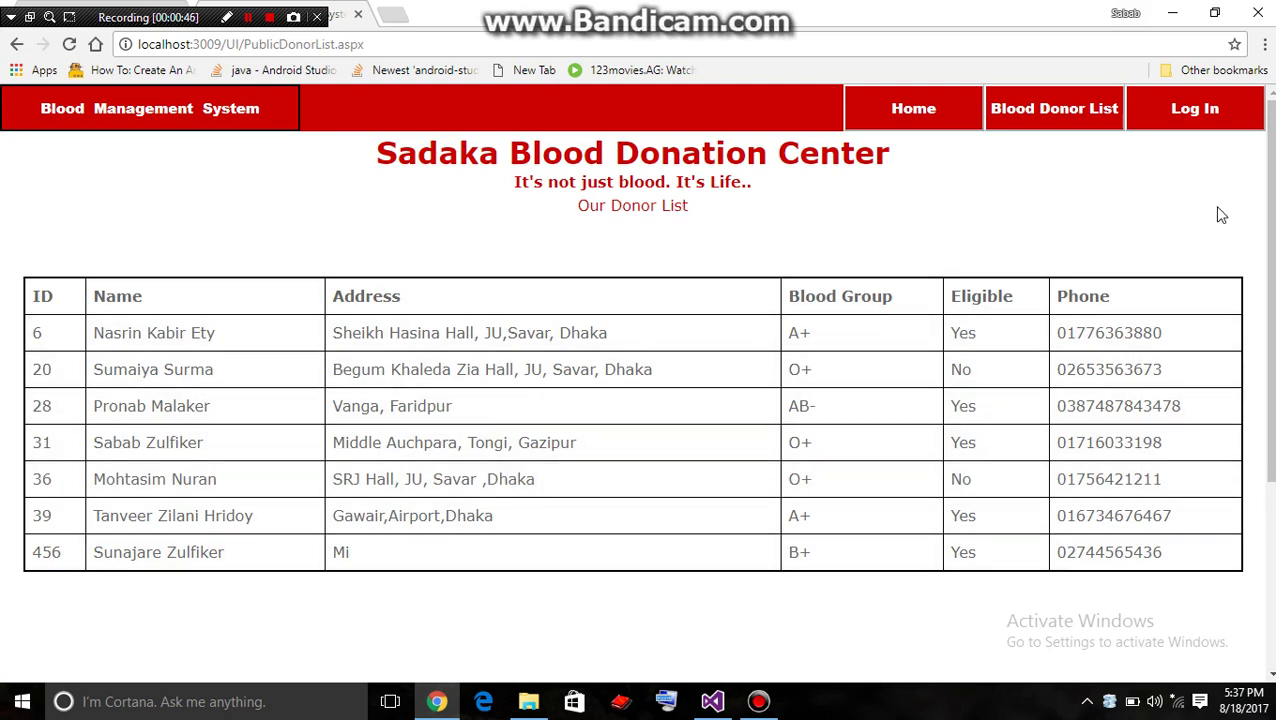
pyautogui.scroll(-3, 1220, 214)
pyautogui.scroll(3, 638, 383)
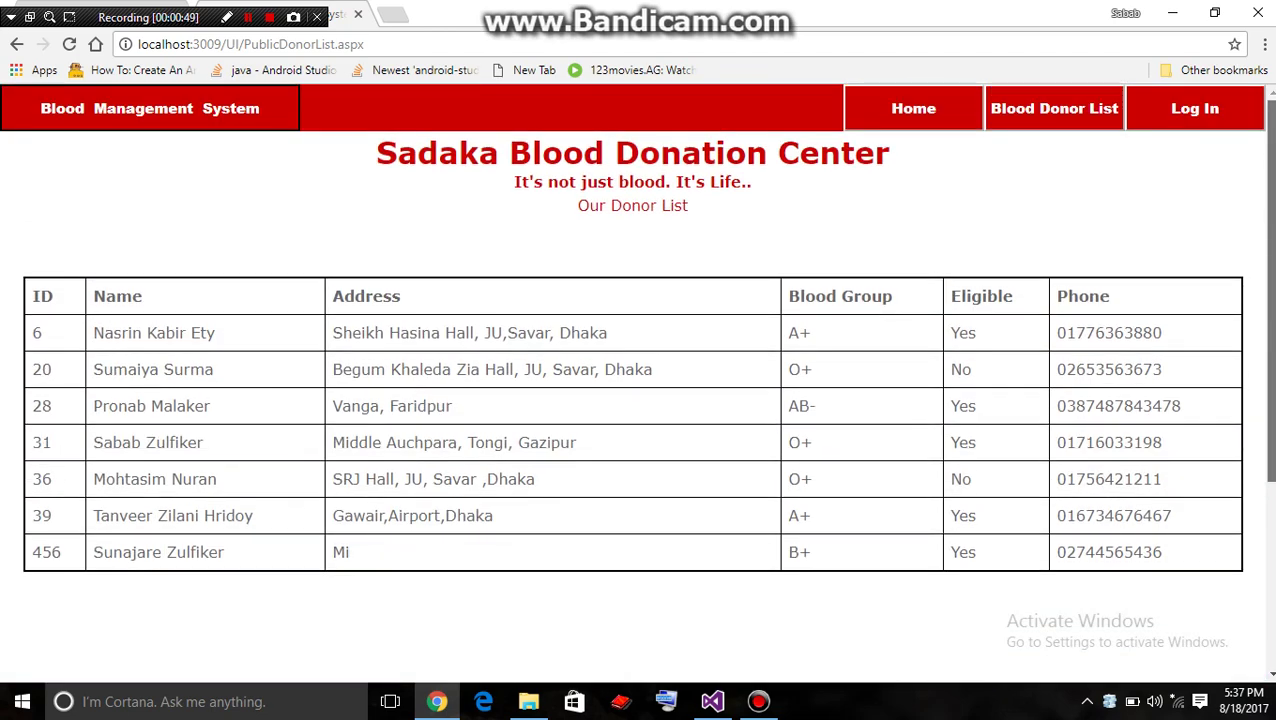
# Log in as administrator using the saved admin user name and the admin password
pyautogui.click(1213, 126)
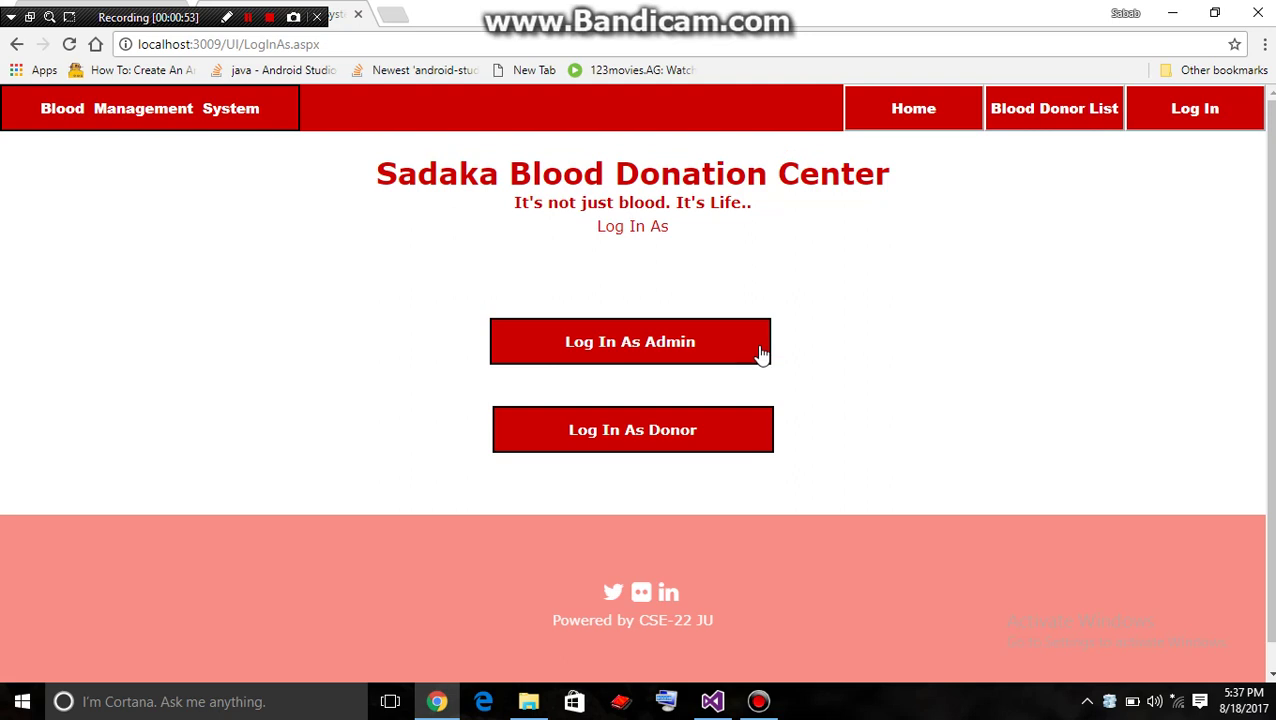
pyautogui.click(760, 352)
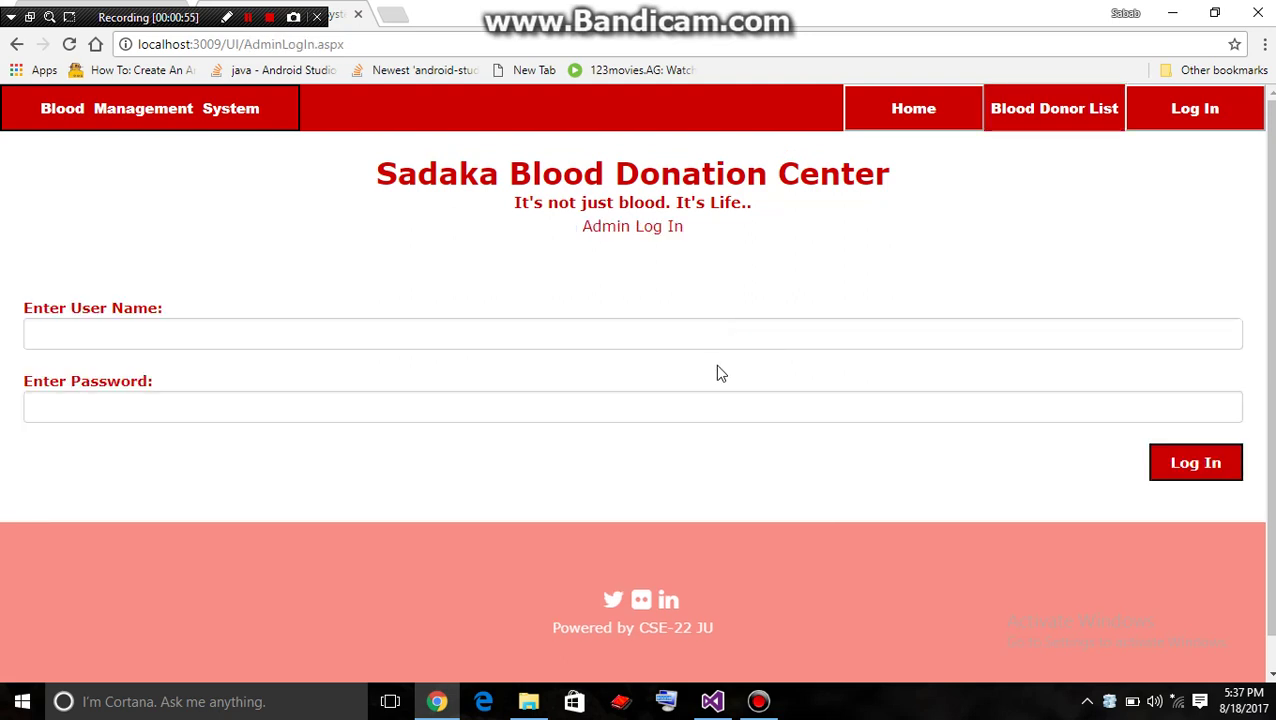
pyautogui.click(493, 330)
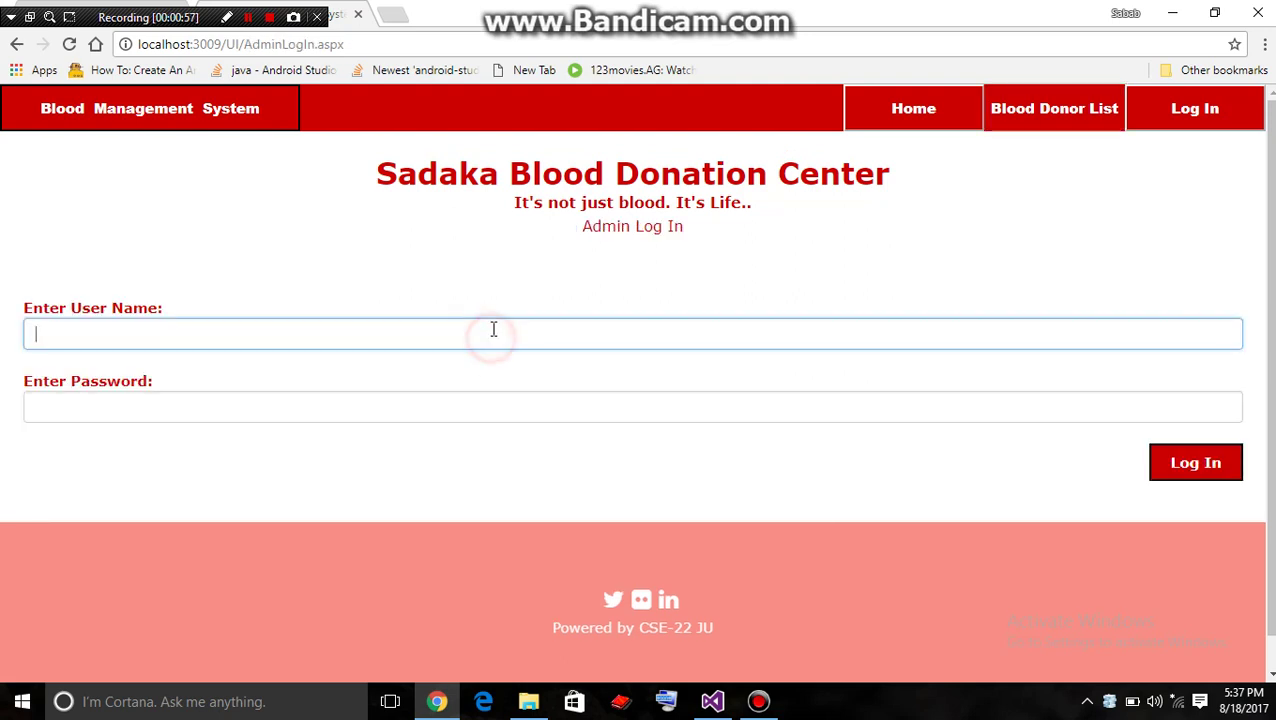
pyautogui.write('Admin')
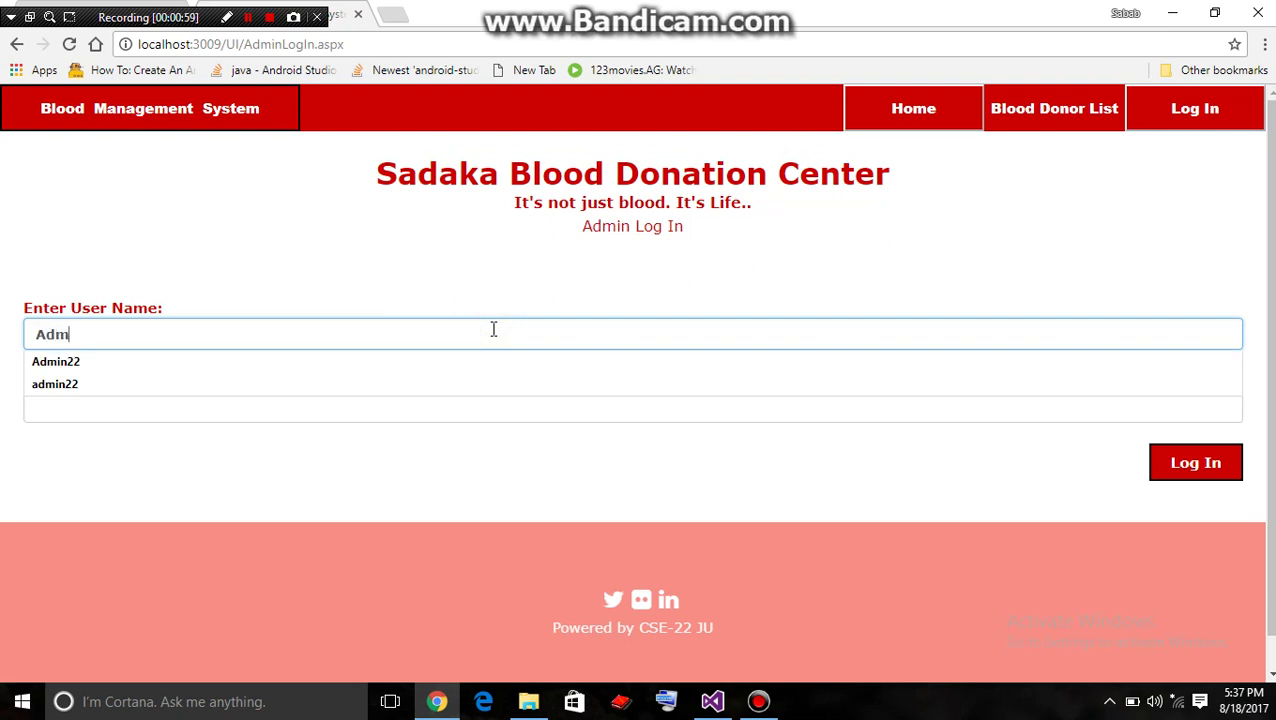
pyautogui.press('Down')
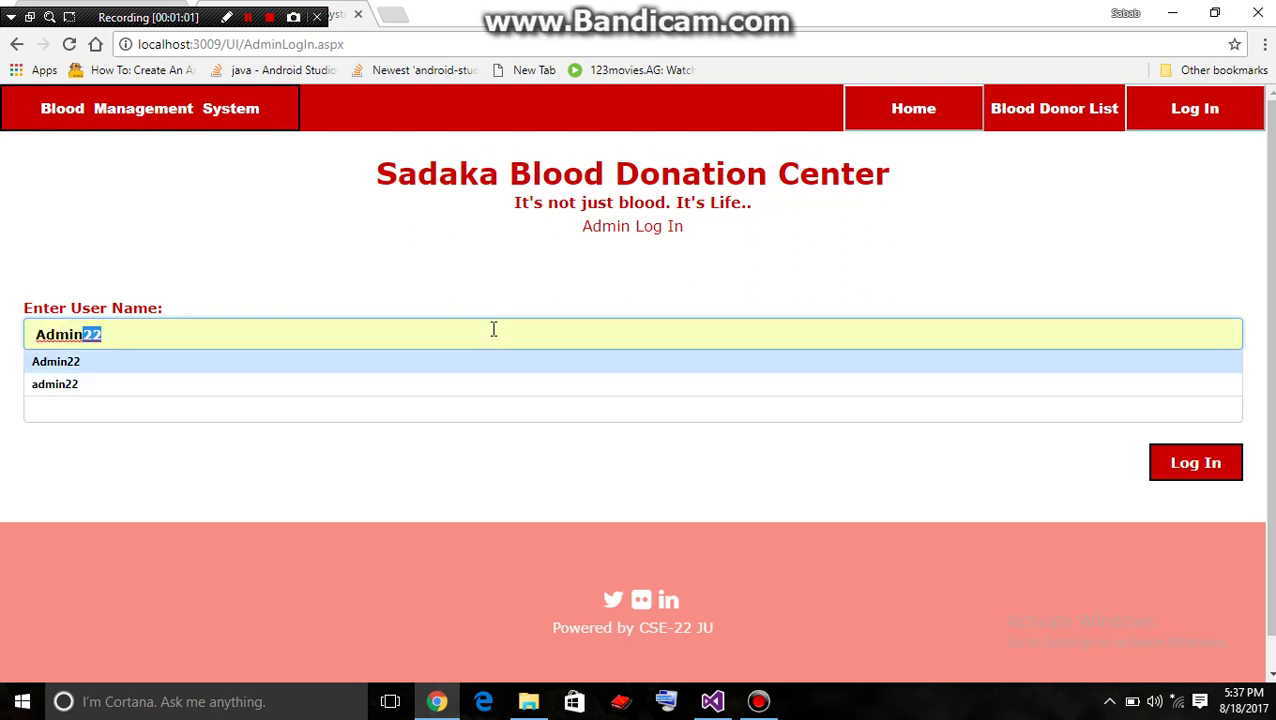
pyautogui.press('Return')
pyautogui.click(407, 417)
pyautogui.write('•••••')
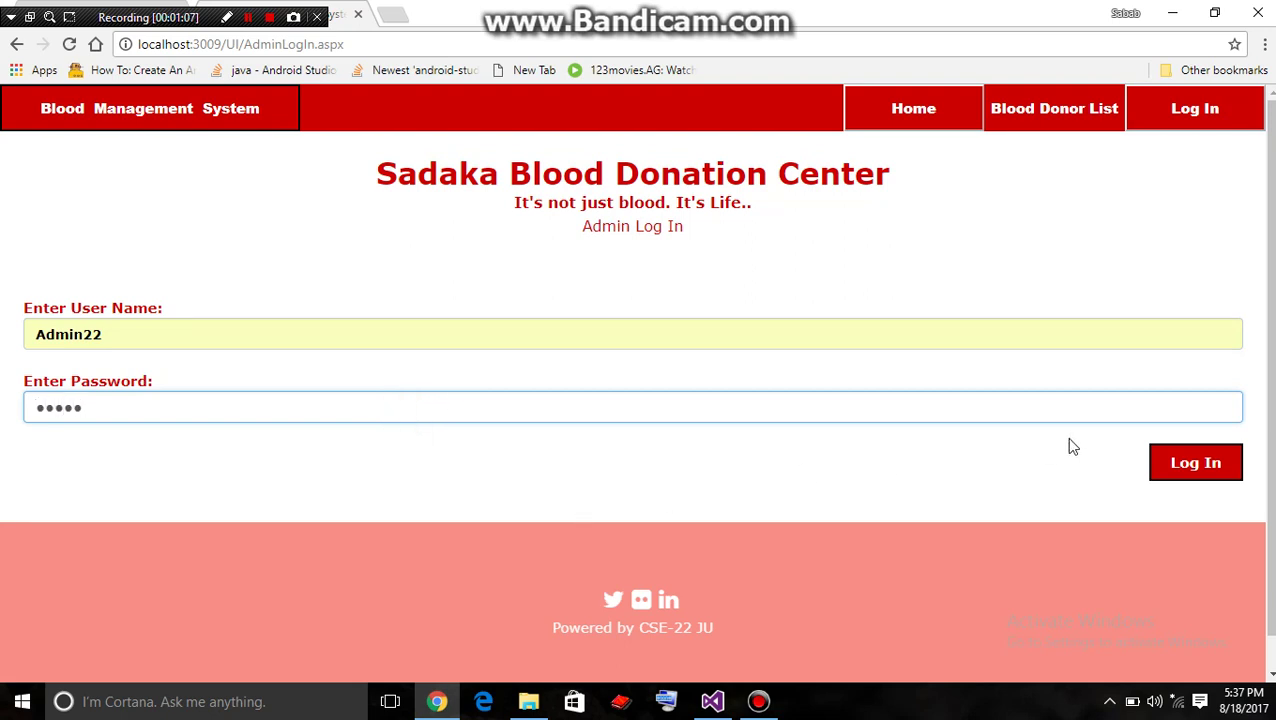
pyautogui.click(1213, 470)
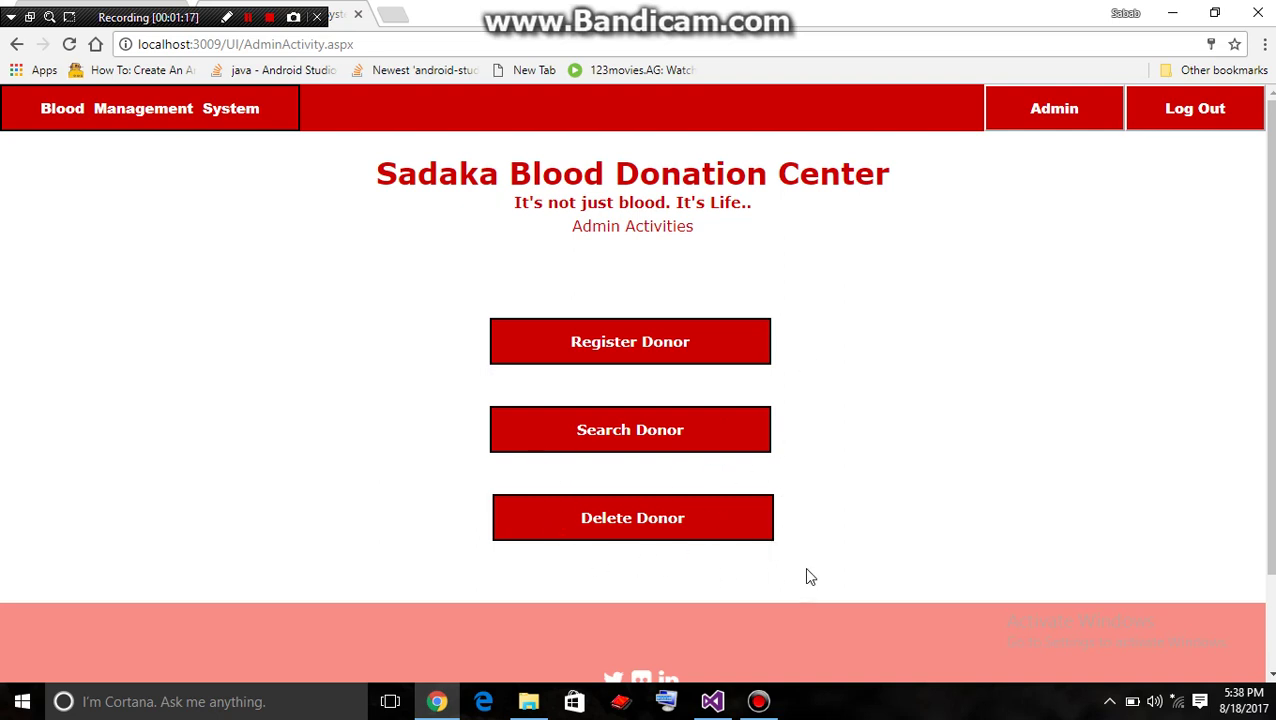
# Open the Register Donor form and enter the new donor's ID
pyautogui.click(590, 343)
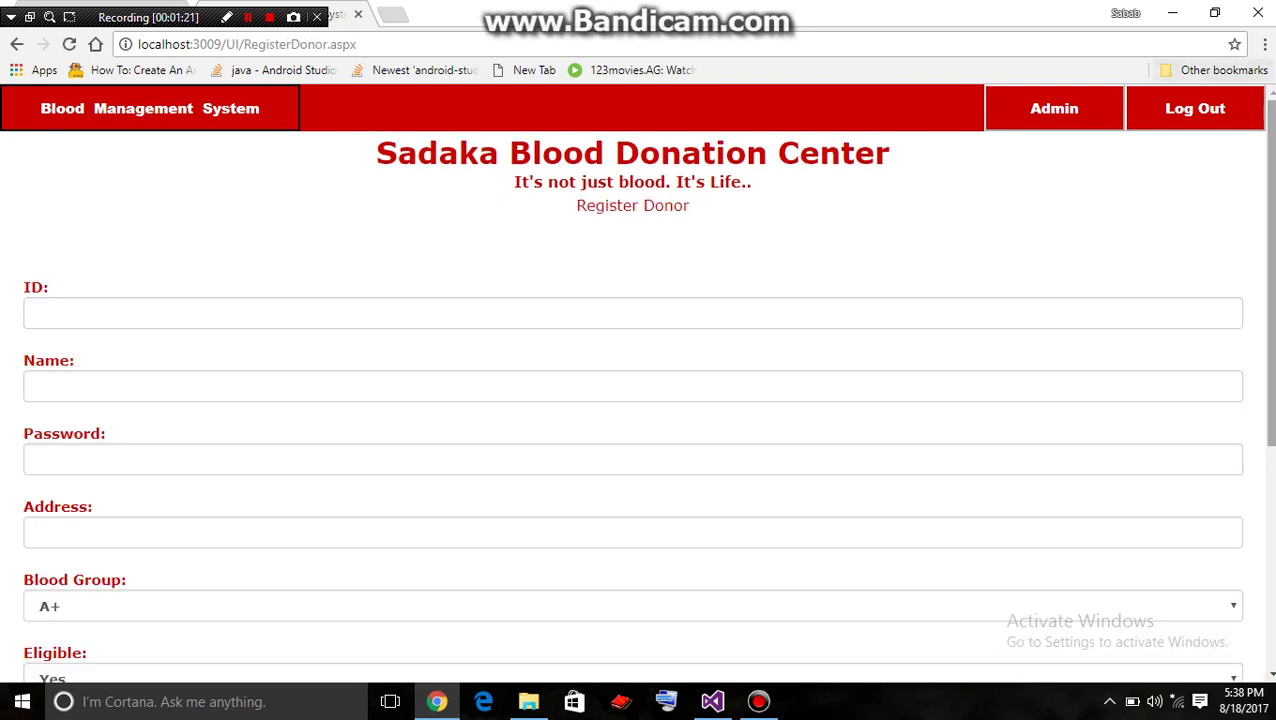
pyautogui.scroll(-3, 466, 215)
pyautogui.scroll(3, 466, 215)
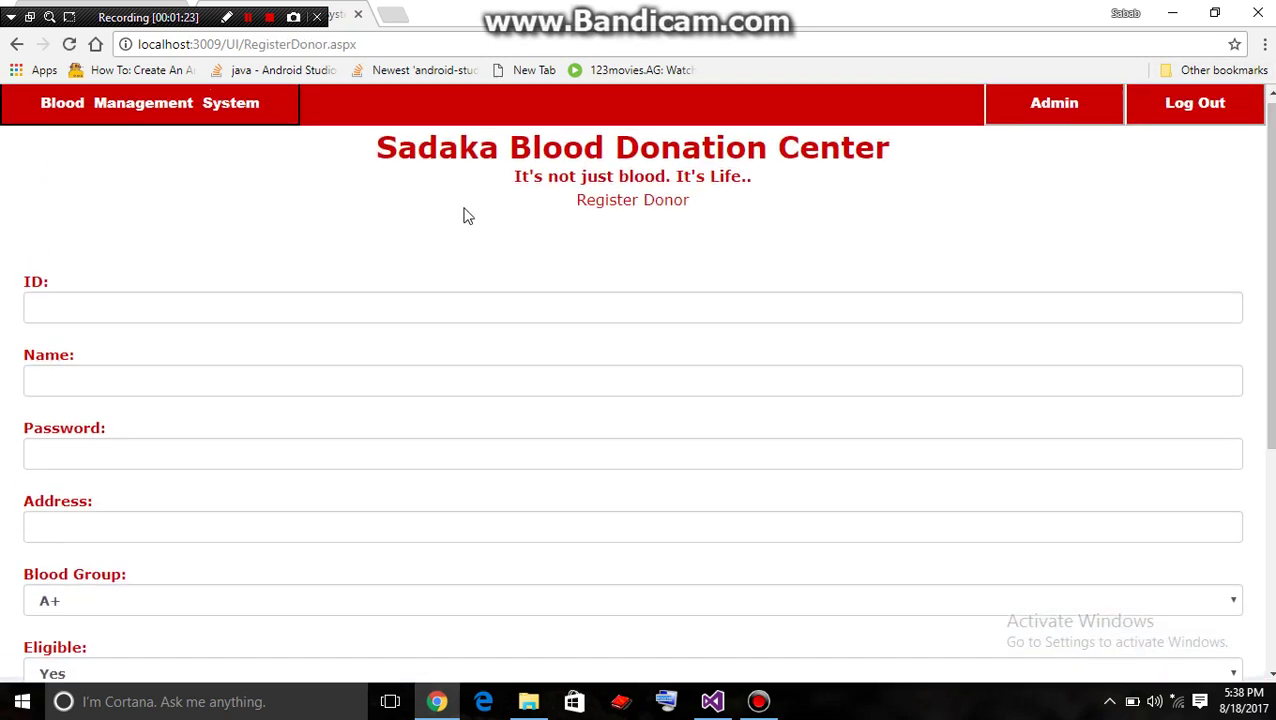
pyautogui.click(516, 302)
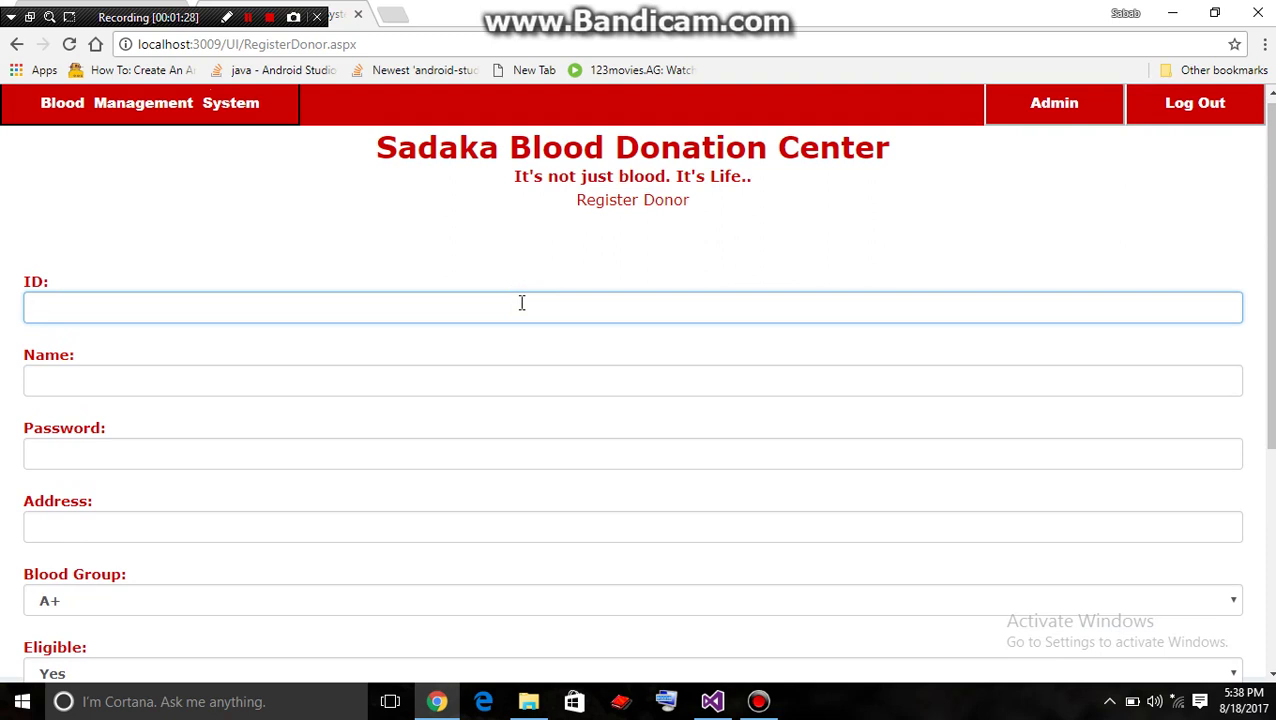
pyautogui.write('991')
# Fill in the donor's full name, password and the start of their address
pyautogui.click(494, 383)
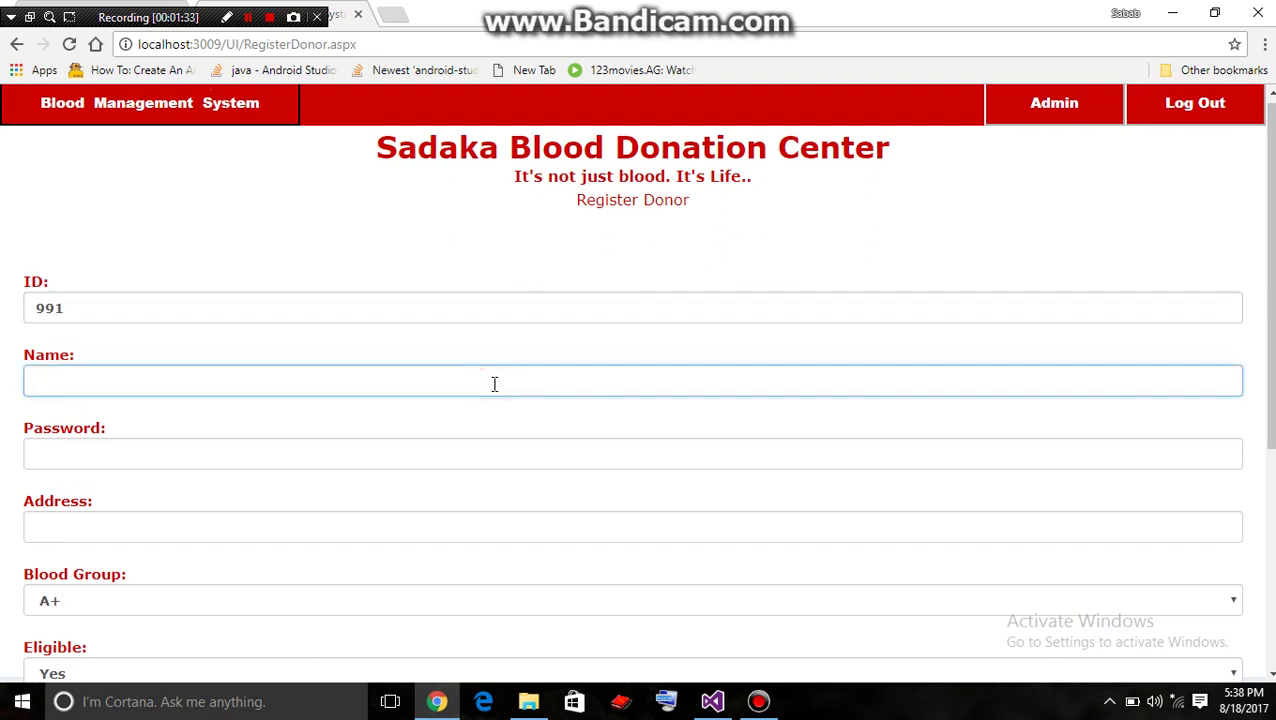
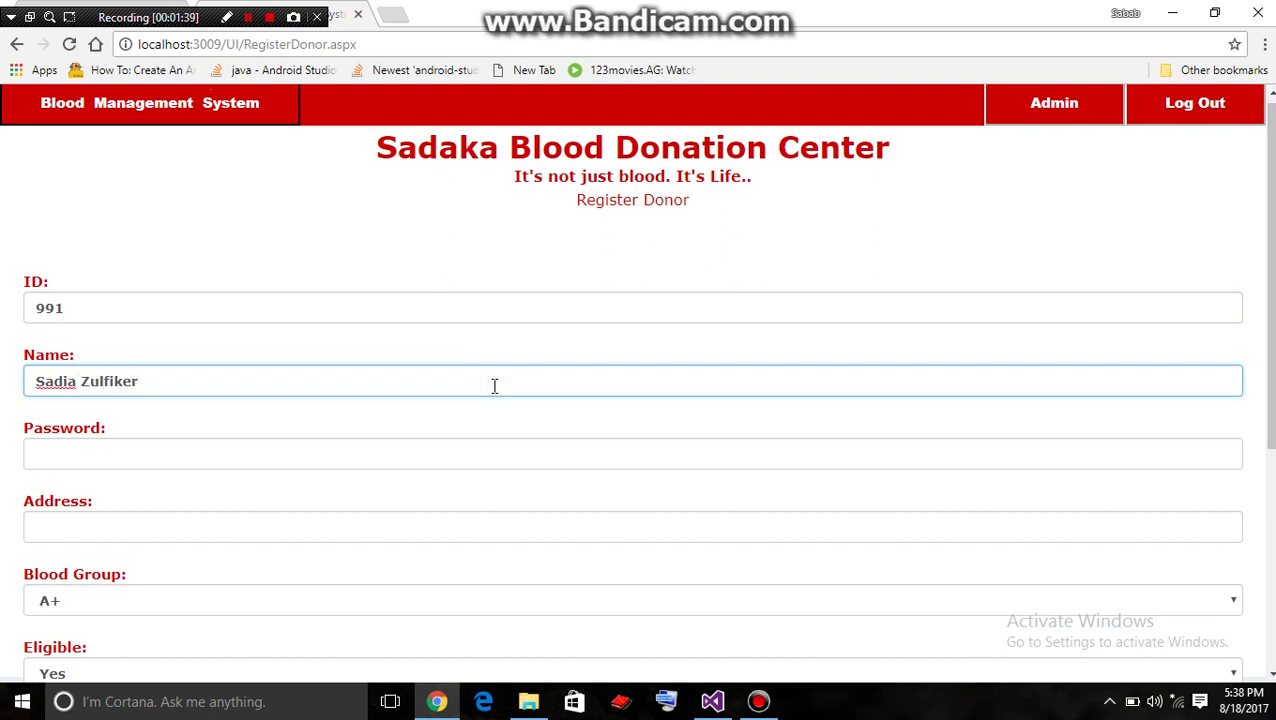
pyautogui.click(510, 451)
pyautogui.write('12345')
pyautogui.click(556, 528)
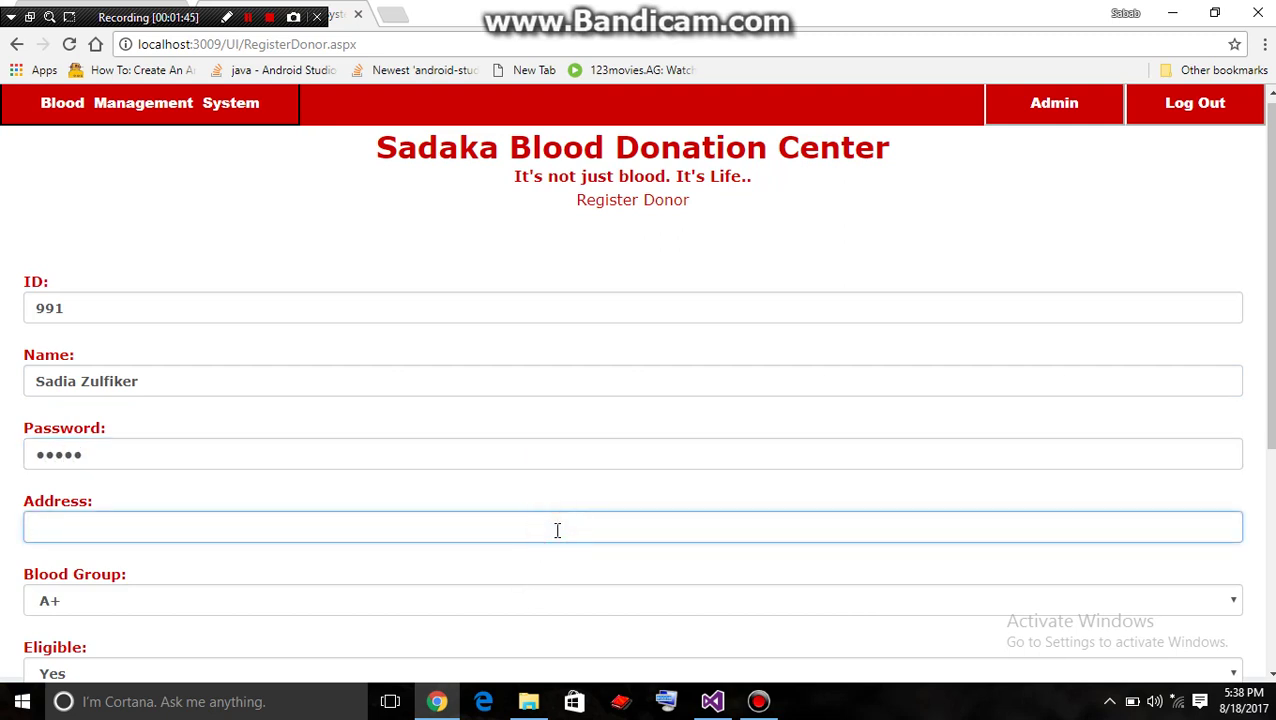
pyautogui.write('Sector #12, U')
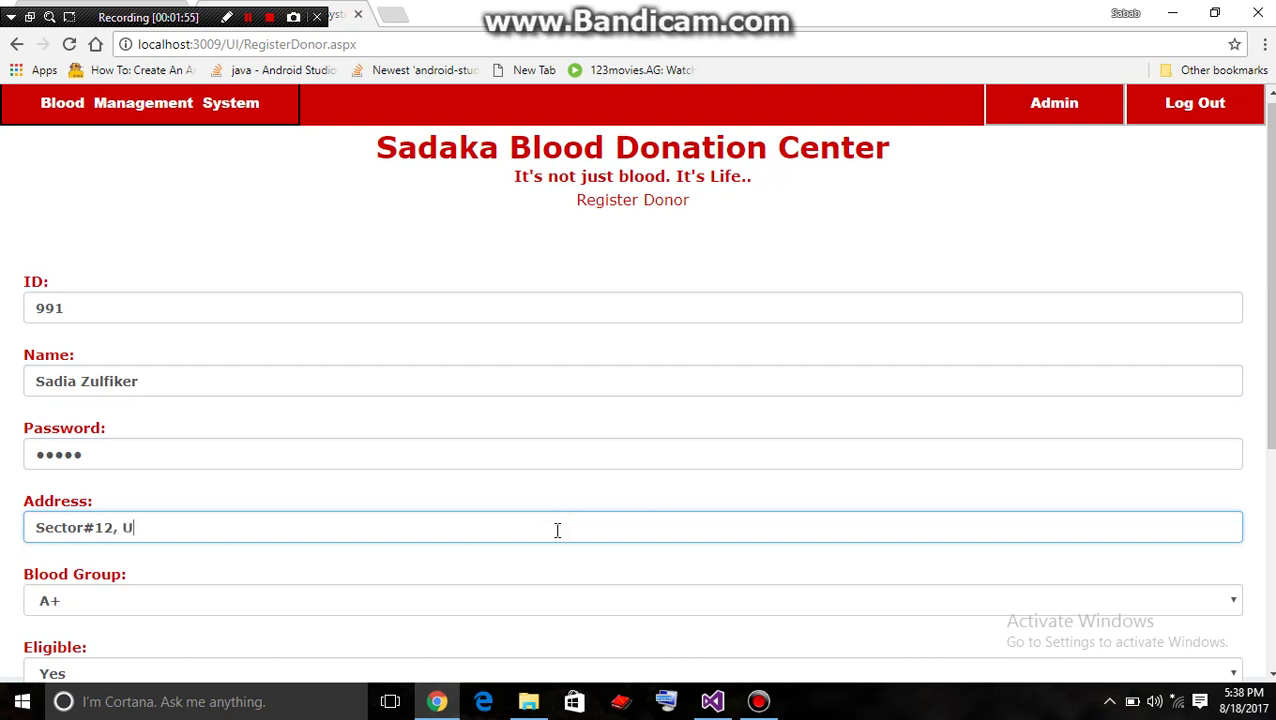
pyautogui.write('ttara, Dhaka')
# Set the donor's blood group to B- and keep eligibility at Yes
pyautogui.scroll(-2, 636, 384)
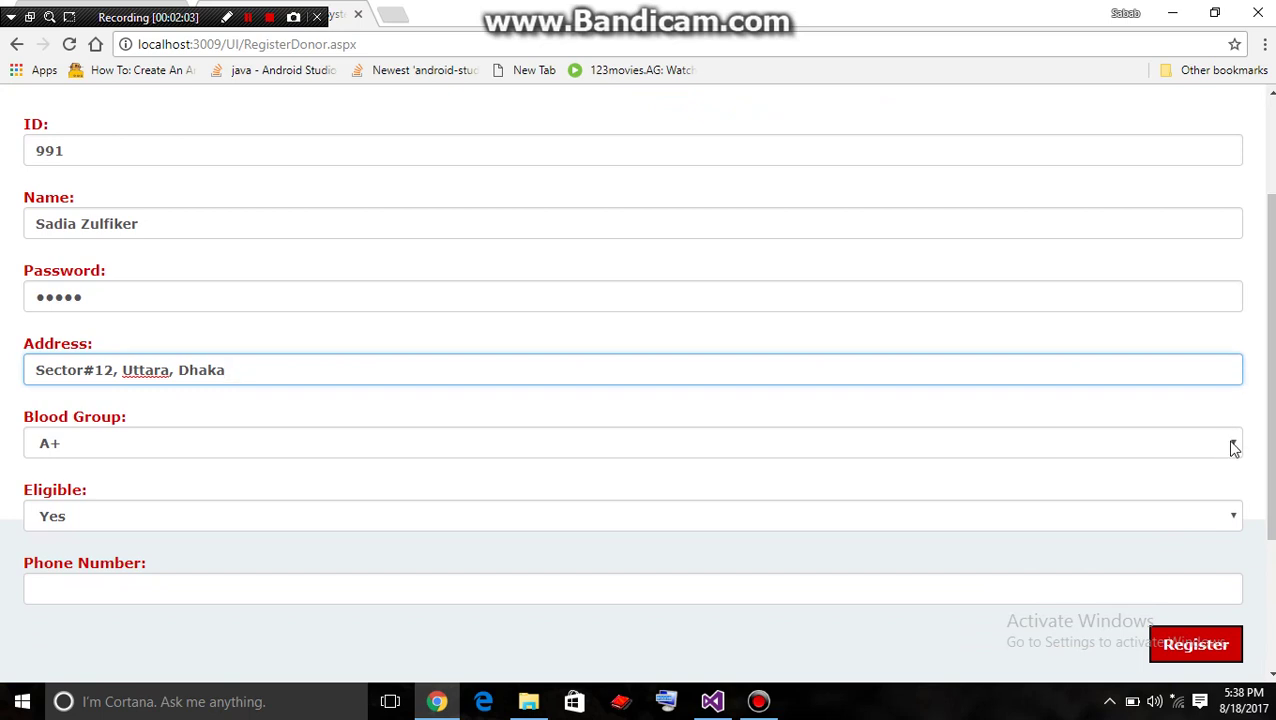
pyautogui.click(1233, 446)
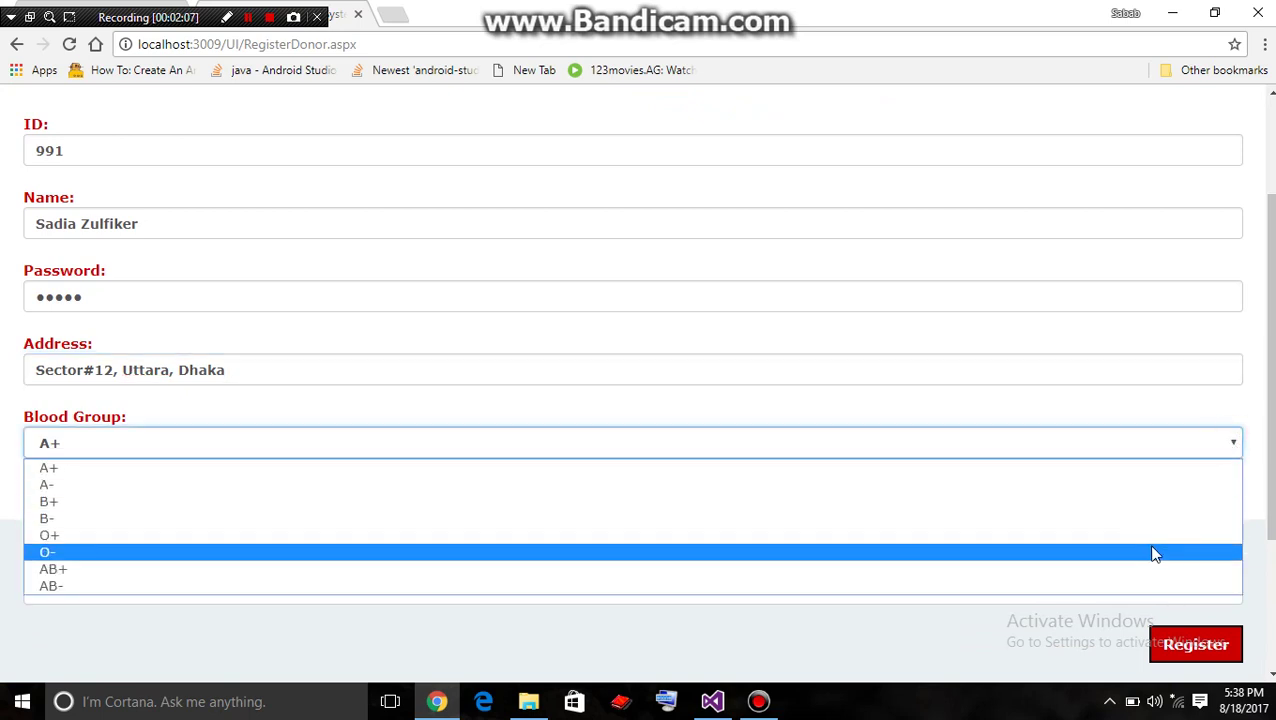
pyautogui.click(1168, 518)
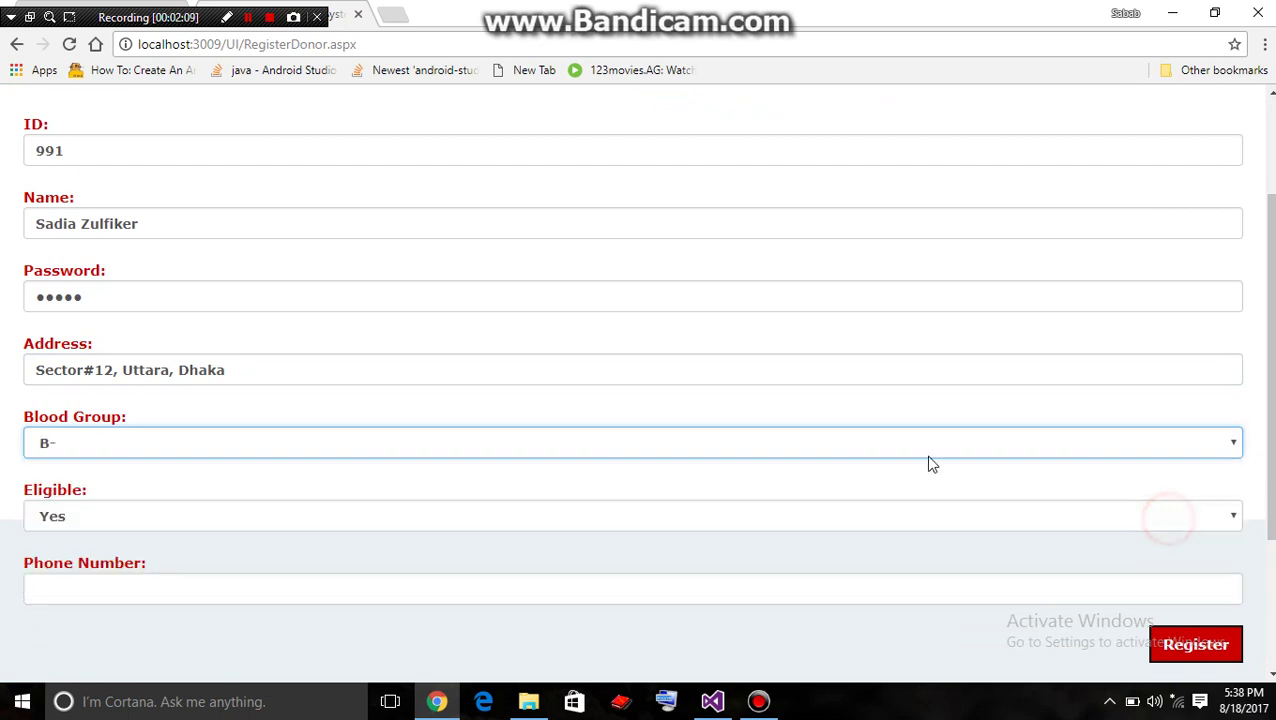
pyautogui.scroll(-2, 1233, 470)
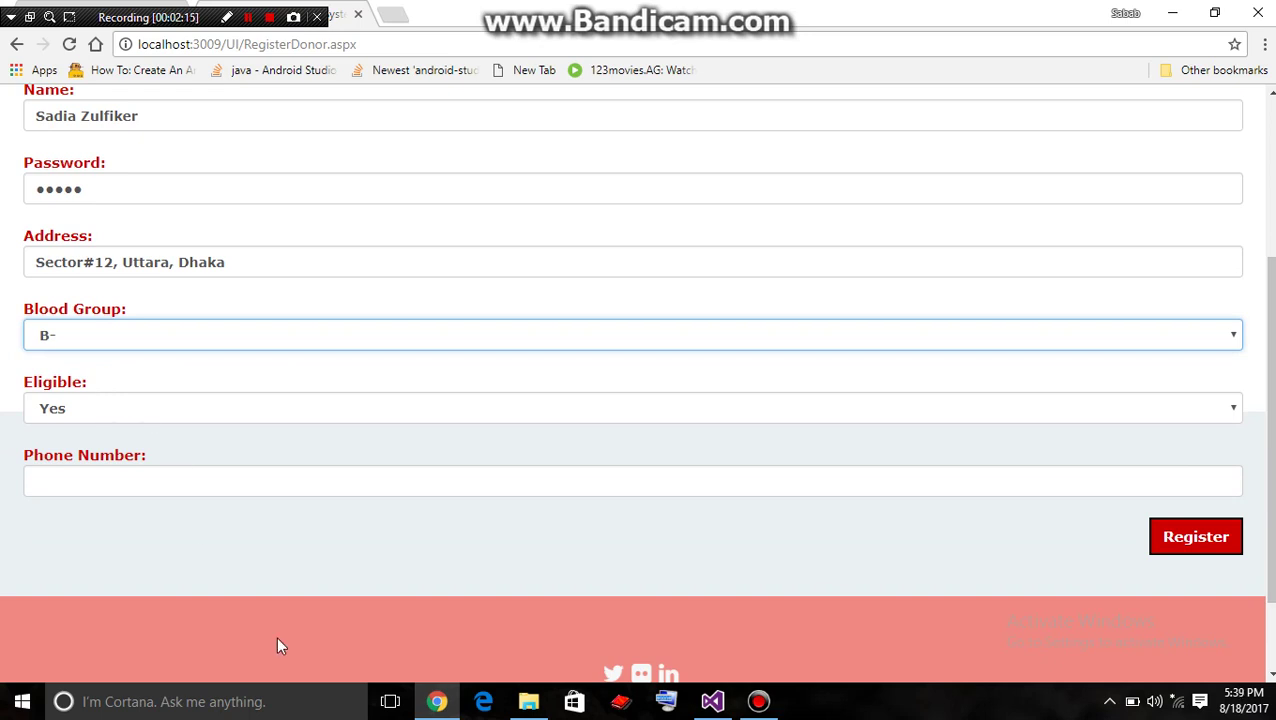
pyautogui.click(1215, 408)
pyautogui.click(1215, 408)
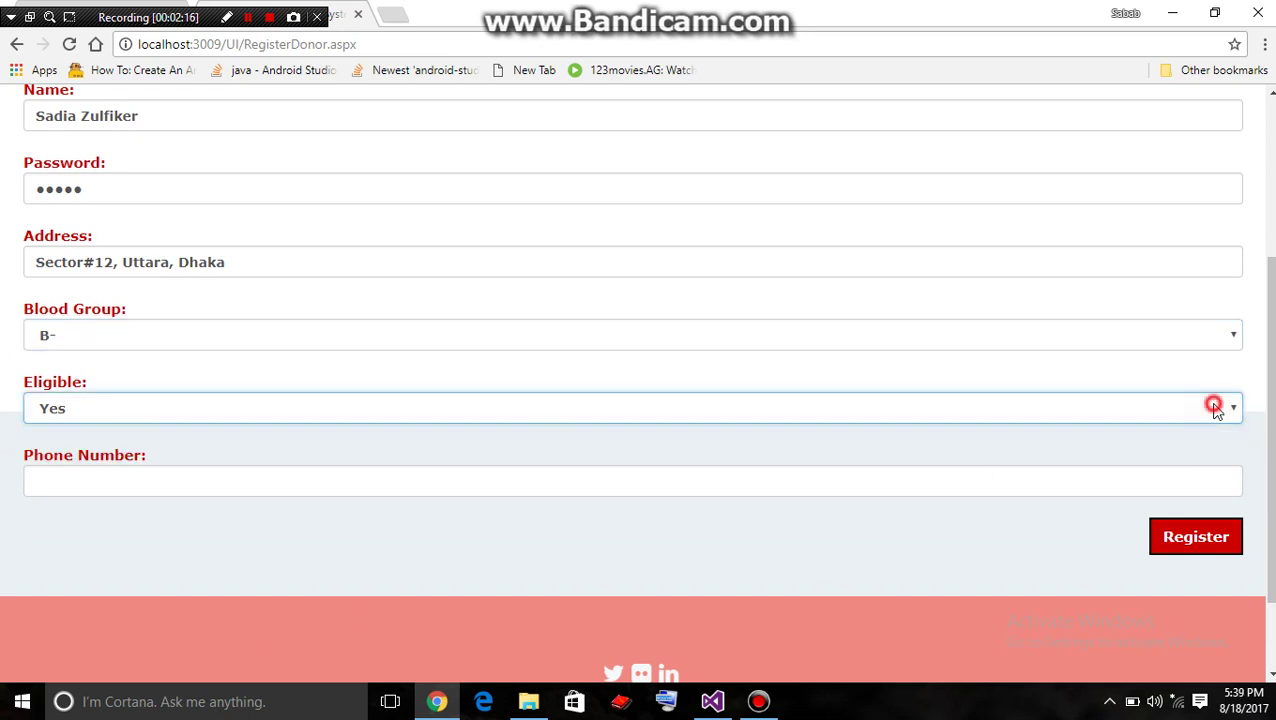
# Enter the donor's phone number, submit the registration and dismiss the success alert
pyautogui.click(593, 477)
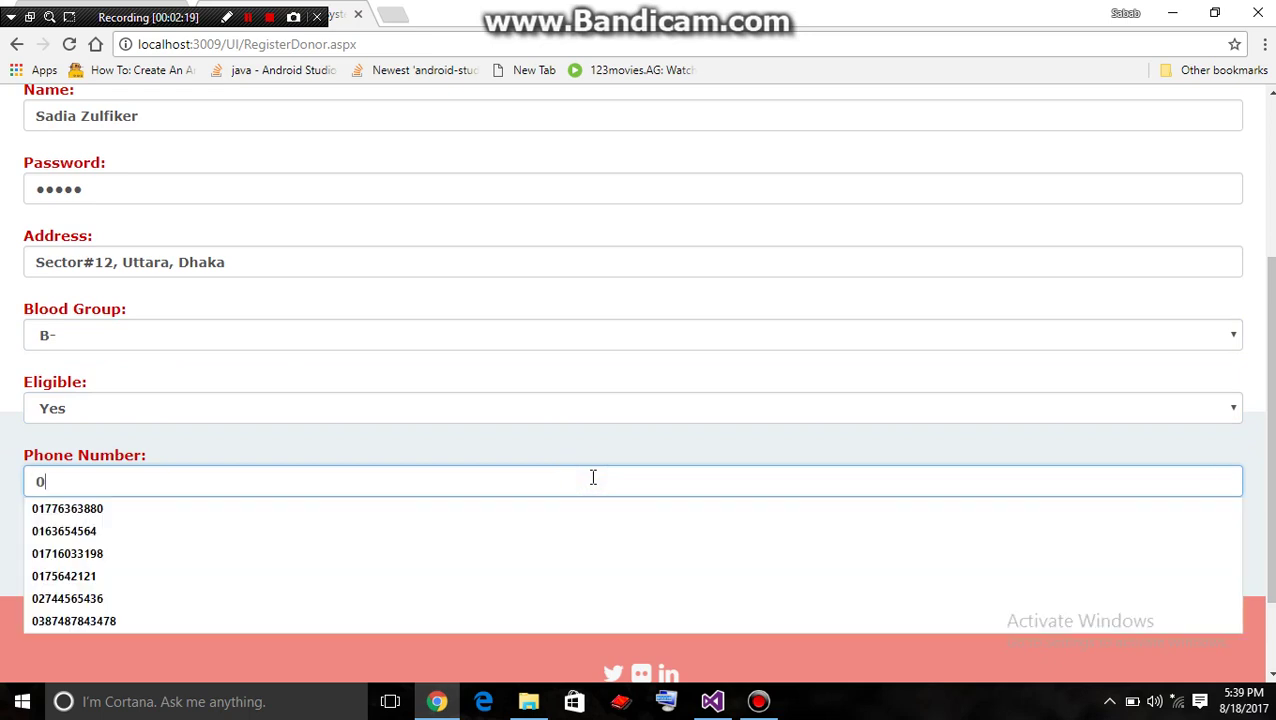
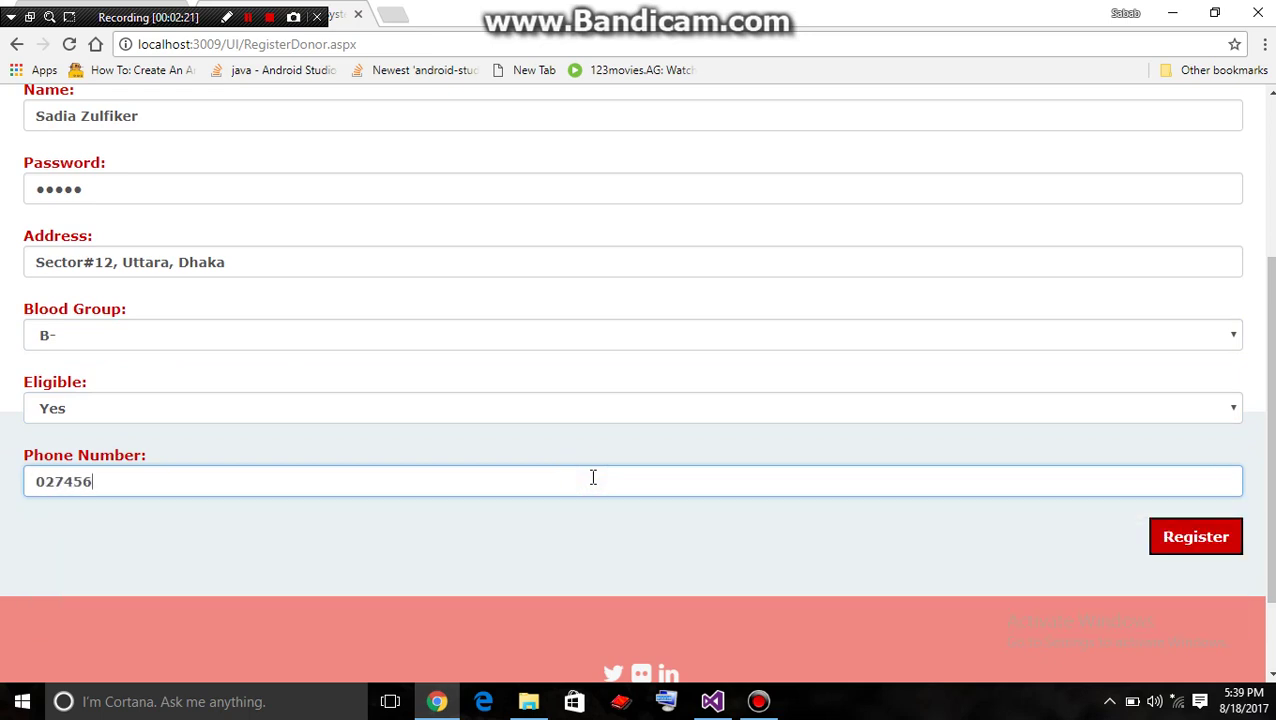
pyautogui.click(1170, 537)
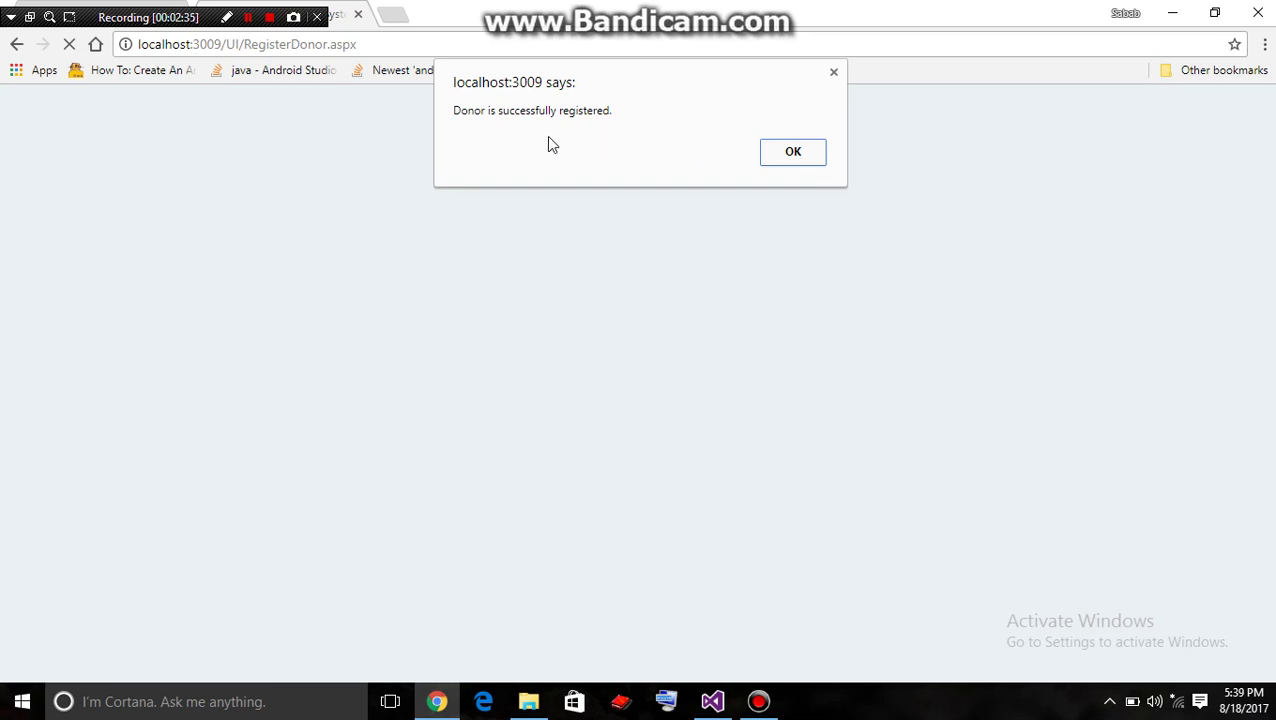
pyautogui.click(782, 150)
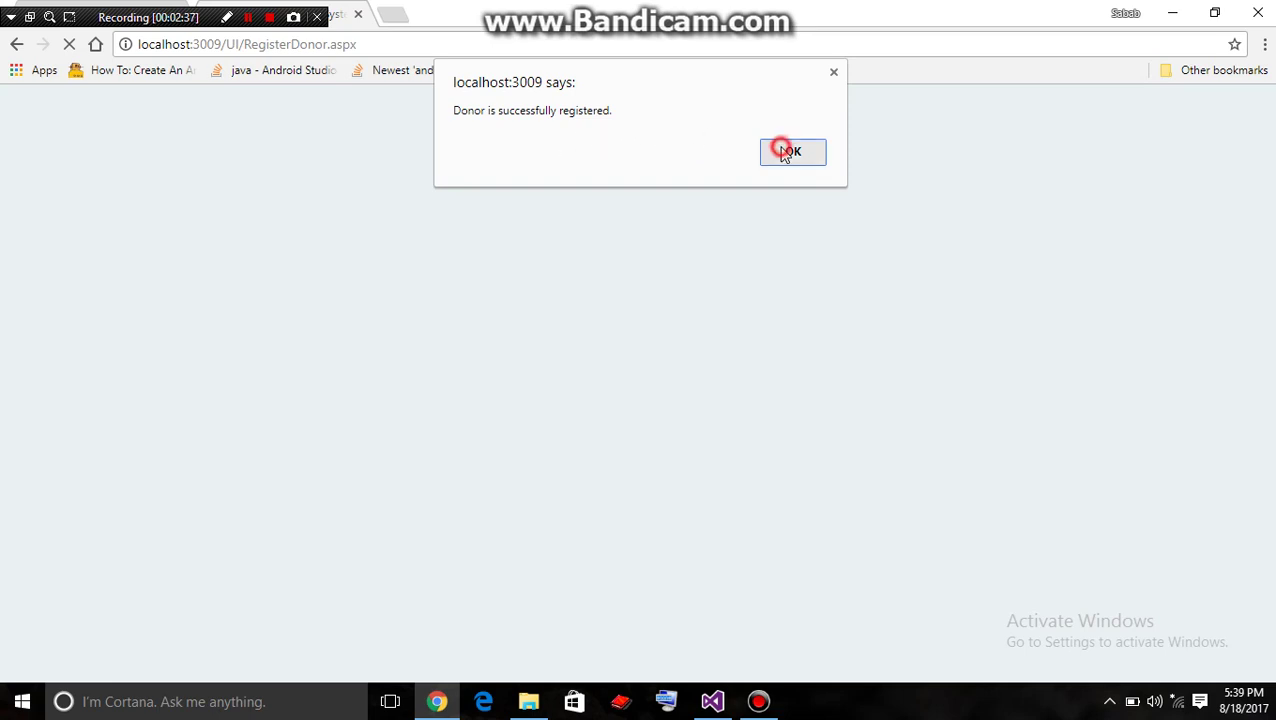
pyautogui.click(1008, 128)
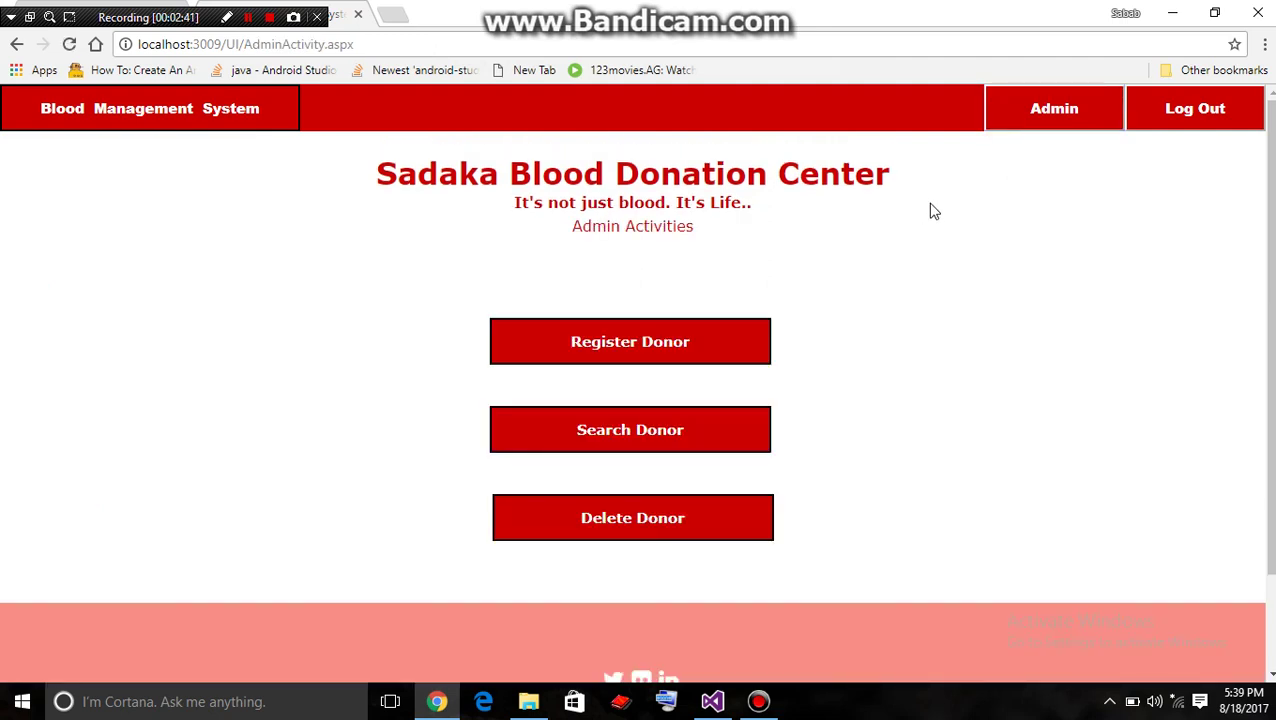
# On the Search Donor page, set Search According To to Address
pyautogui.click(706, 430)
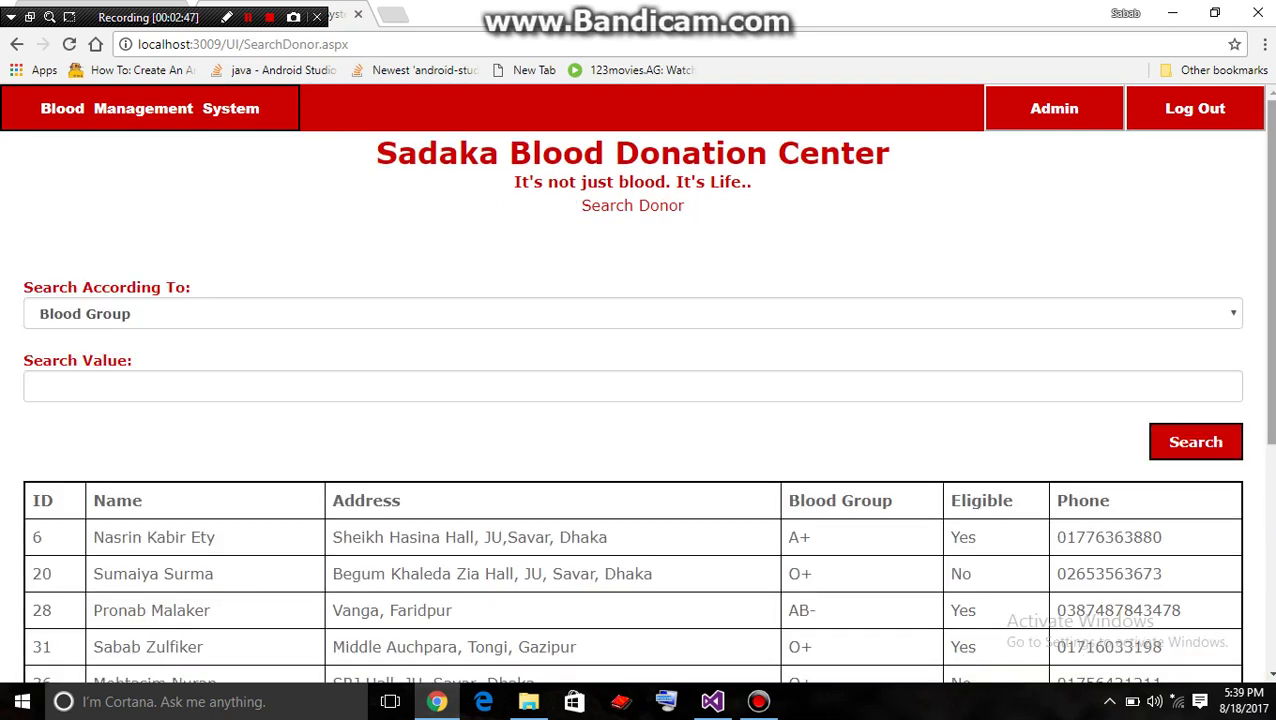
pyautogui.scroll(-3, 638, 382)
pyautogui.scroll(3, 638, 382)
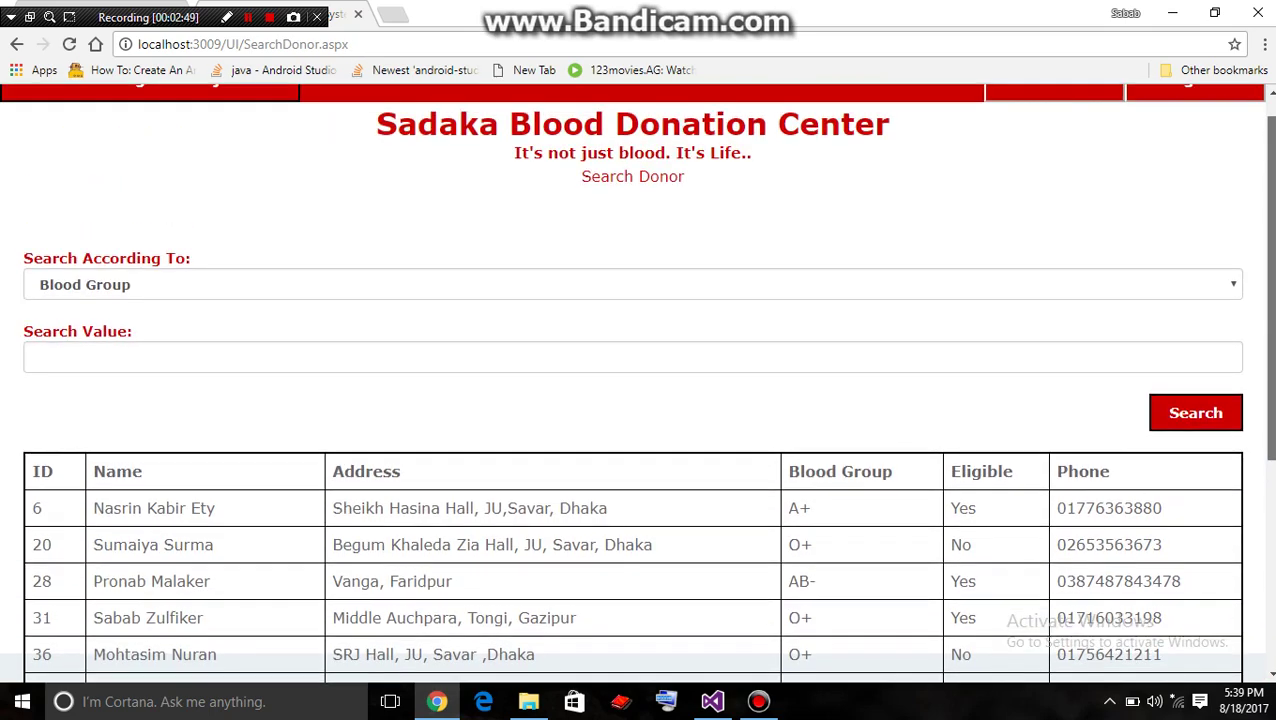
pyautogui.scroll(-1, 512, 262)
pyautogui.scroll(2, 512, 262)
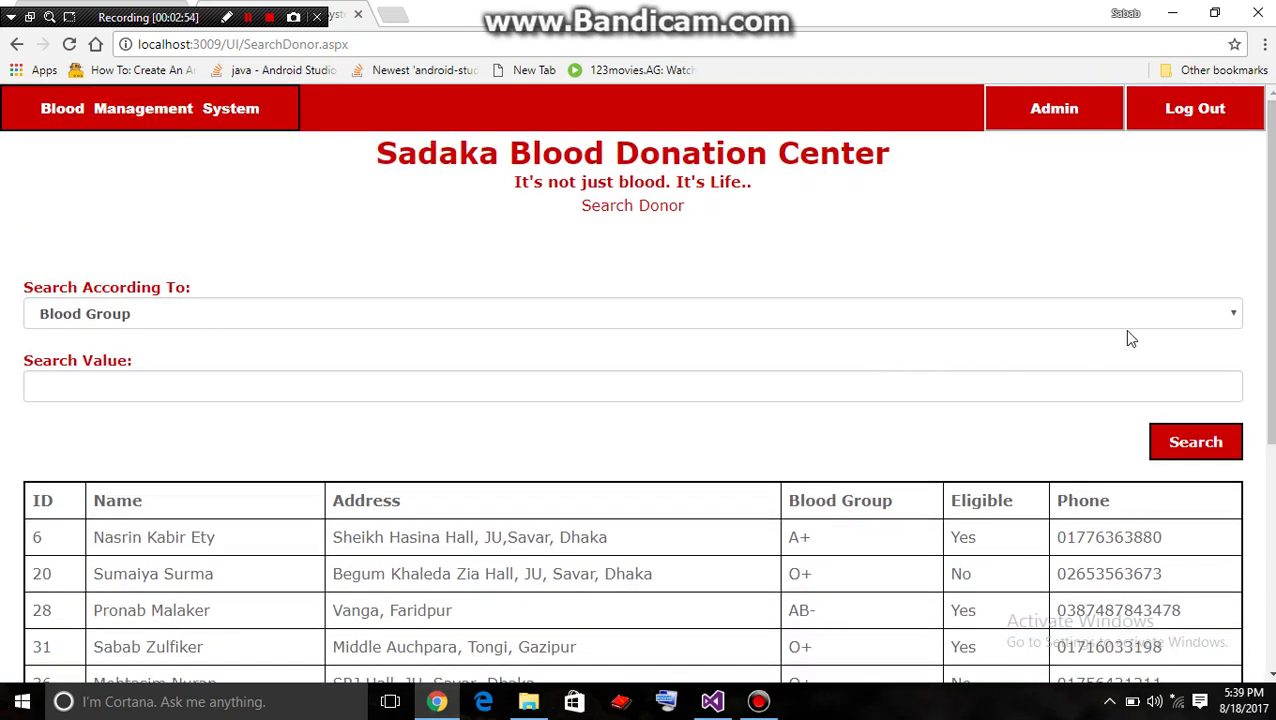
pyautogui.click(1232, 318)
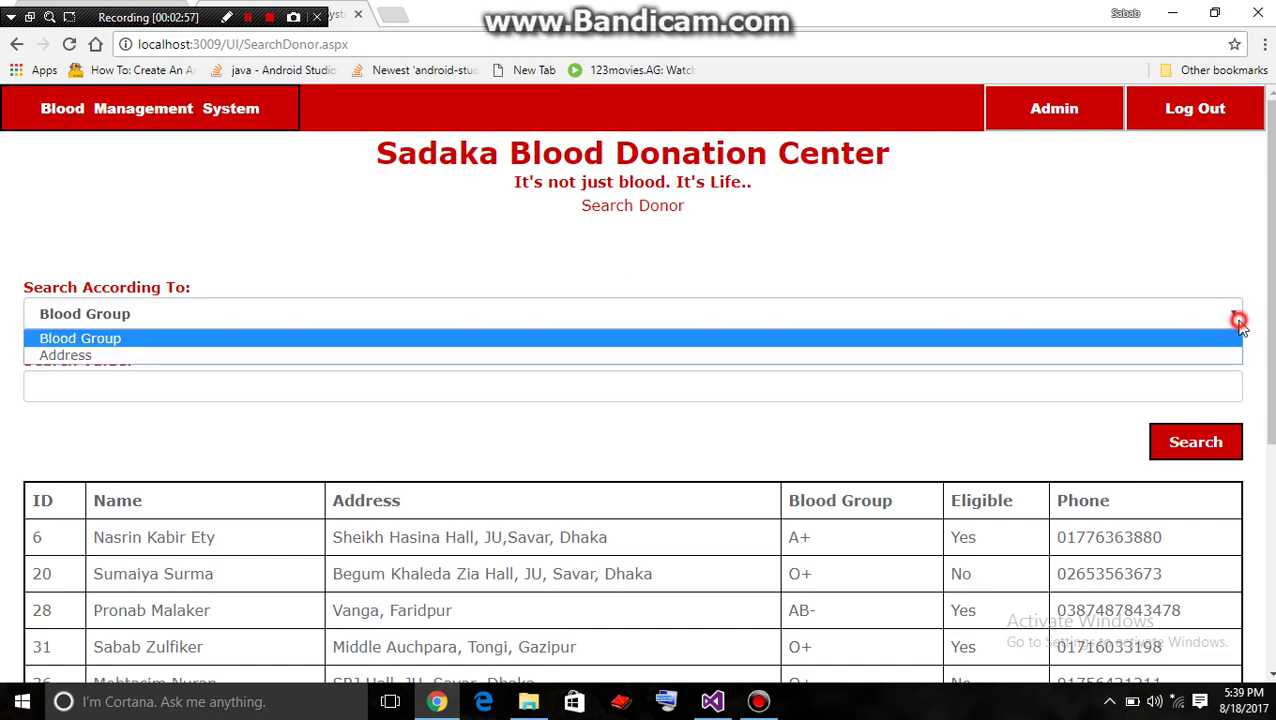
pyautogui.click(1143, 221)
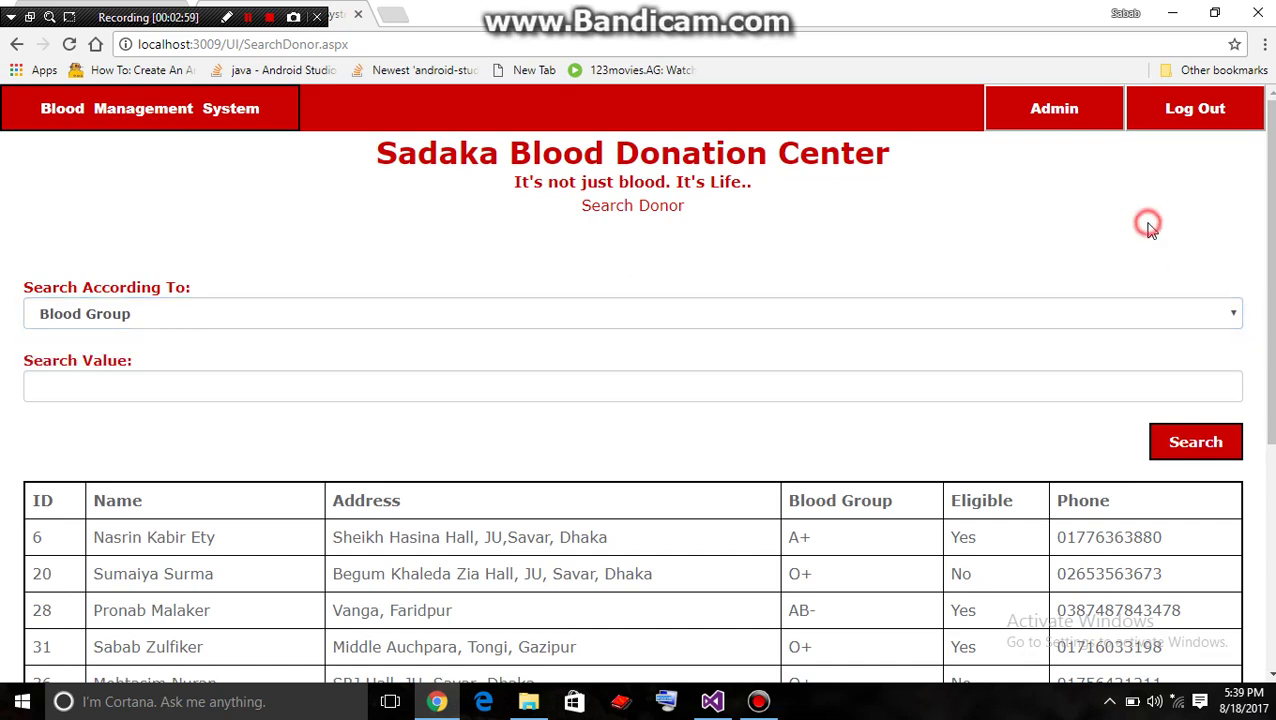
pyautogui.scroll(-2, 636, 400)
pyautogui.scroll(1, 636, 400)
pyautogui.scroll(-1, 1212, 285)
pyautogui.scroll(2, 1212, 285)
pyautogui.click(1226, 288)
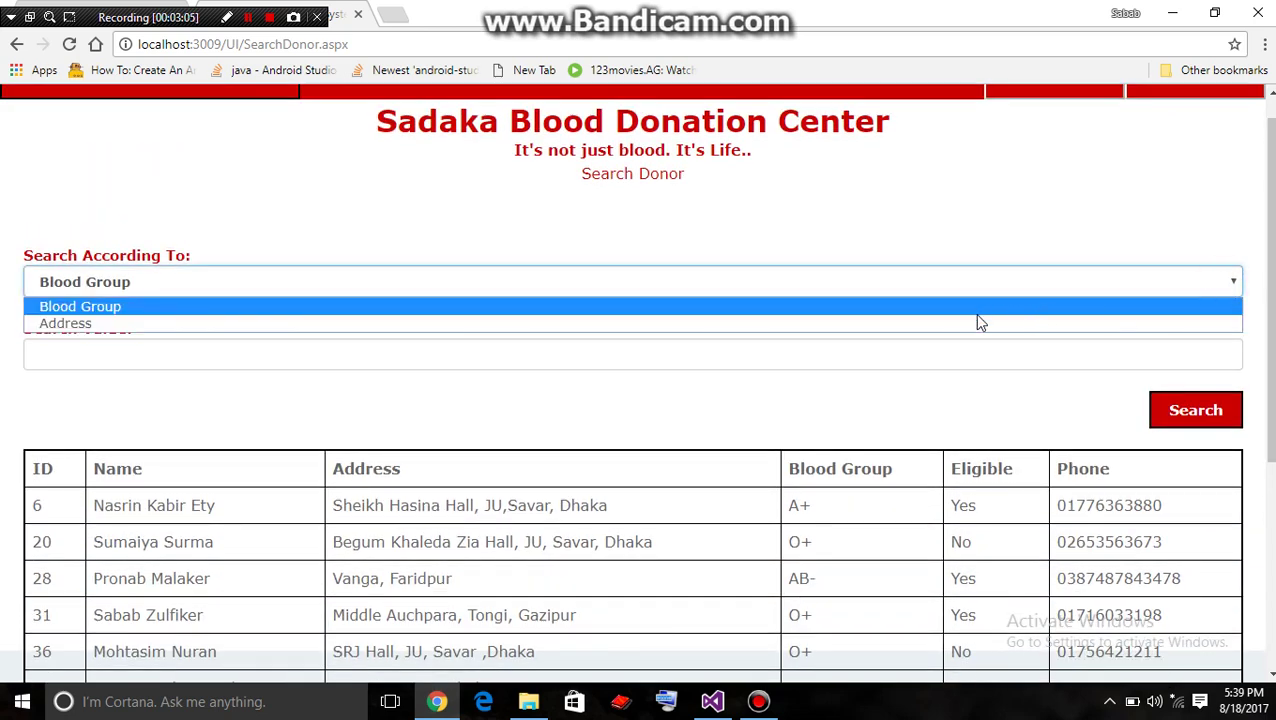
pyautogui.click(977, 327)
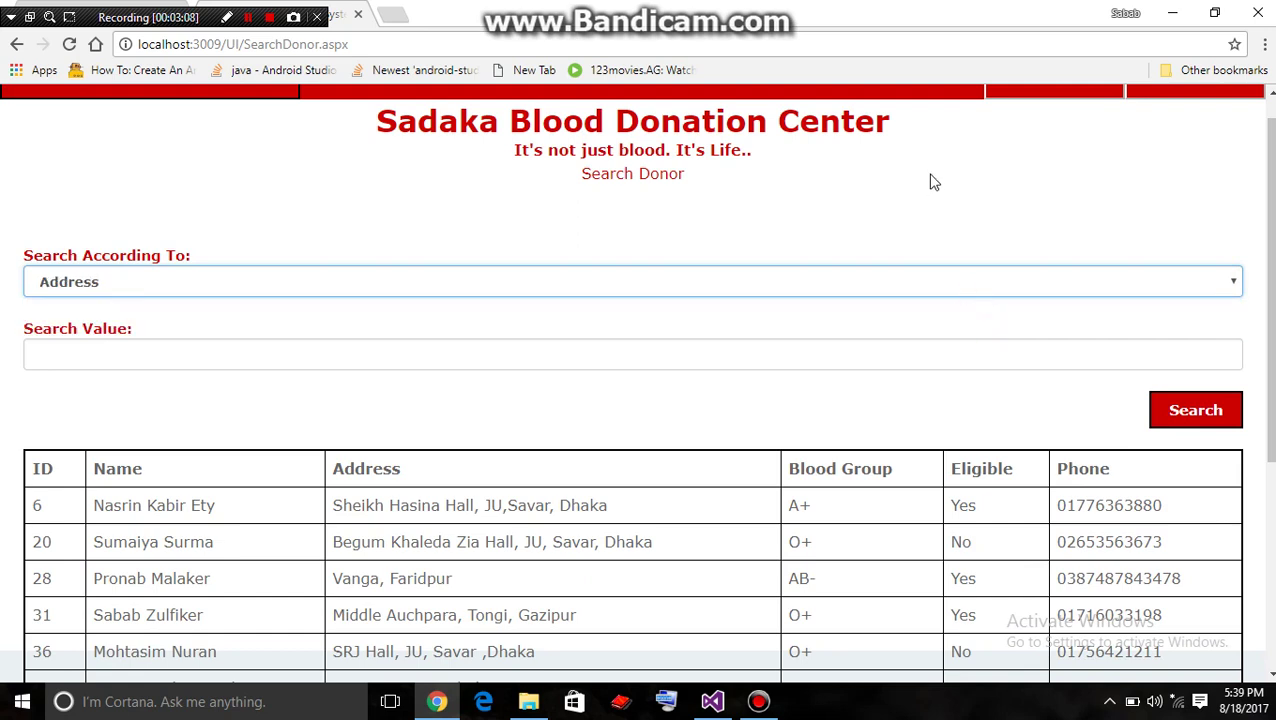
# Search donors by address for 'dhaka', then for 'gazipur'
pyautogui.click(798, 349)
pyautogui.write('dh')
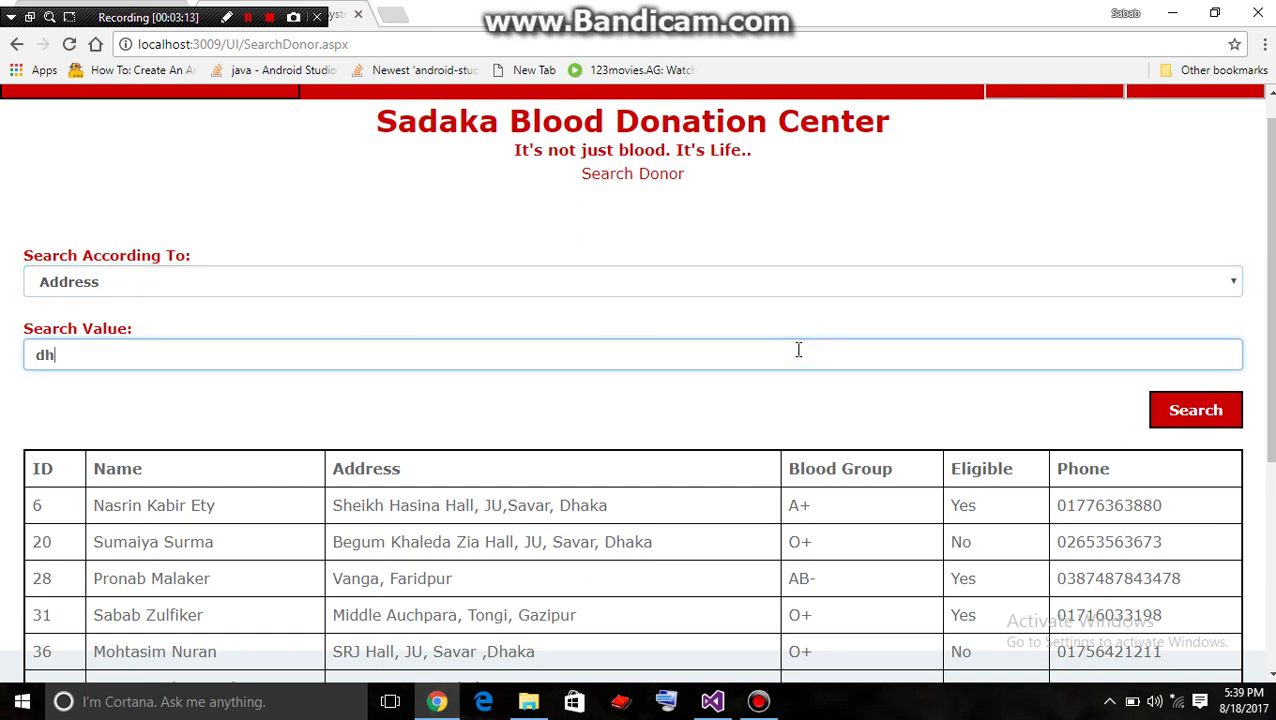
pyautogui.write('aka')
pyautogui.click(1195, 418)
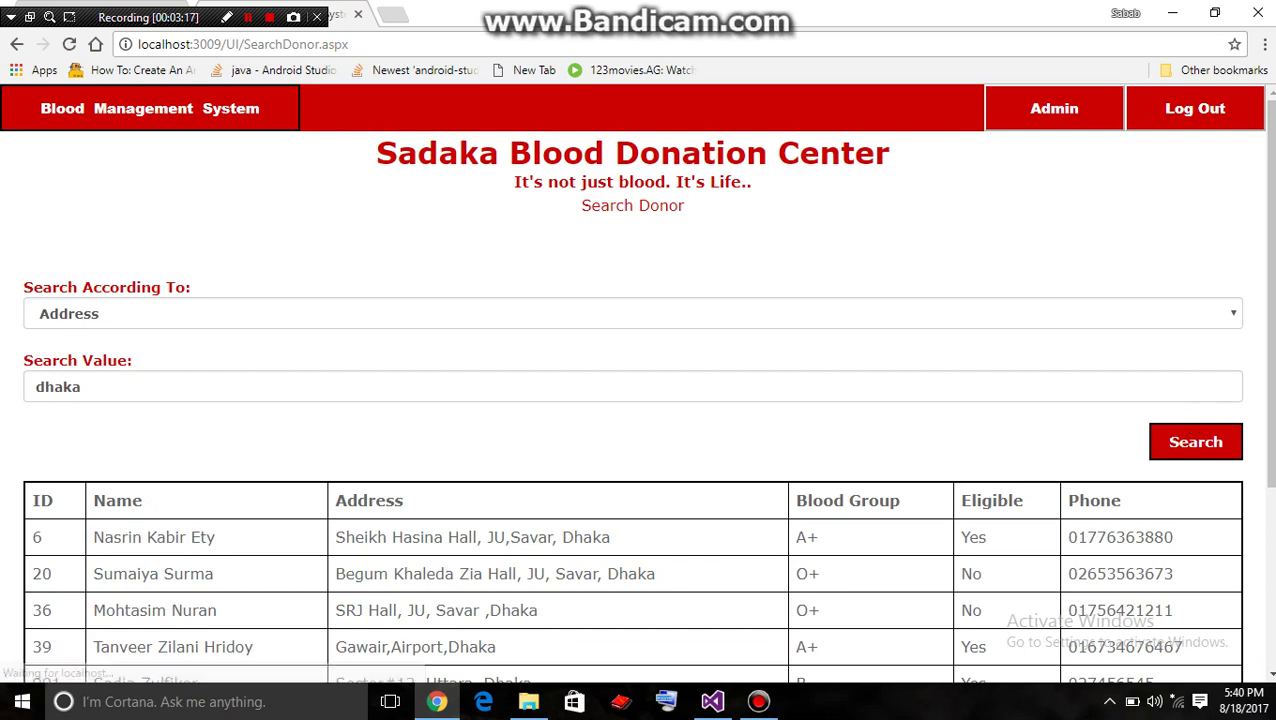
pyautogui.scroll(-2, 497, 545)
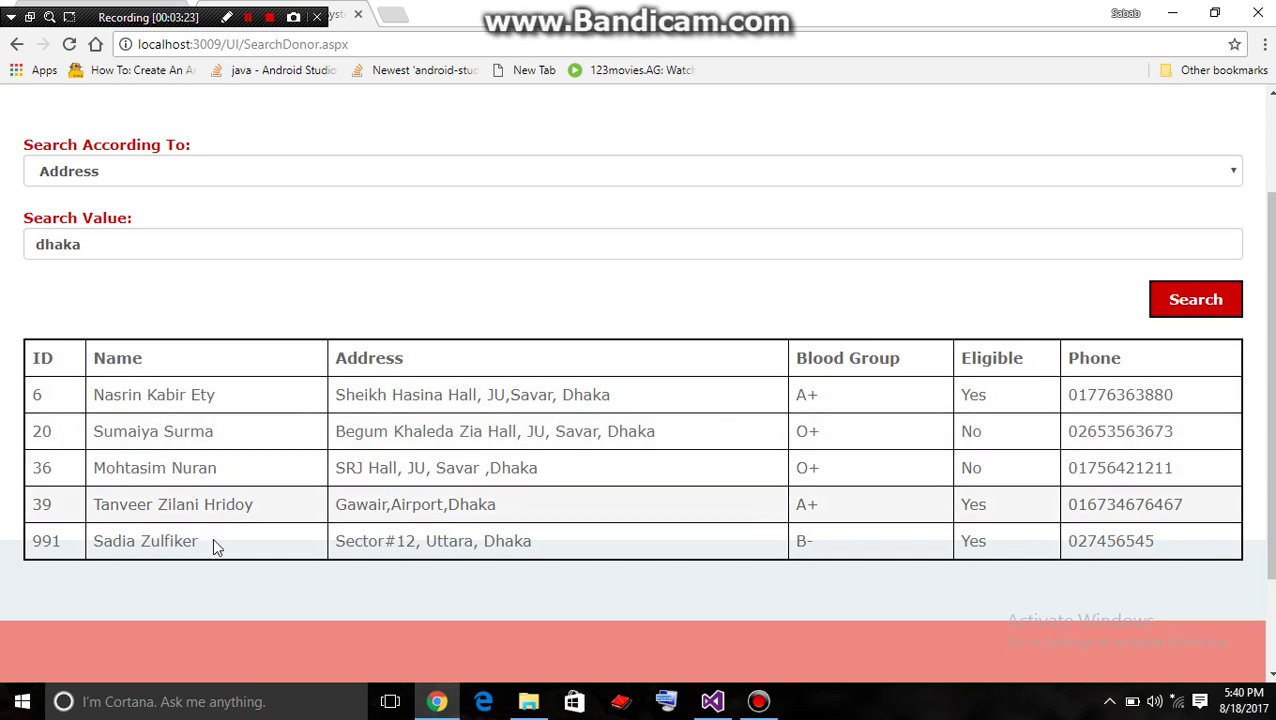
pyautogui.scroll(1, 1270, 337)
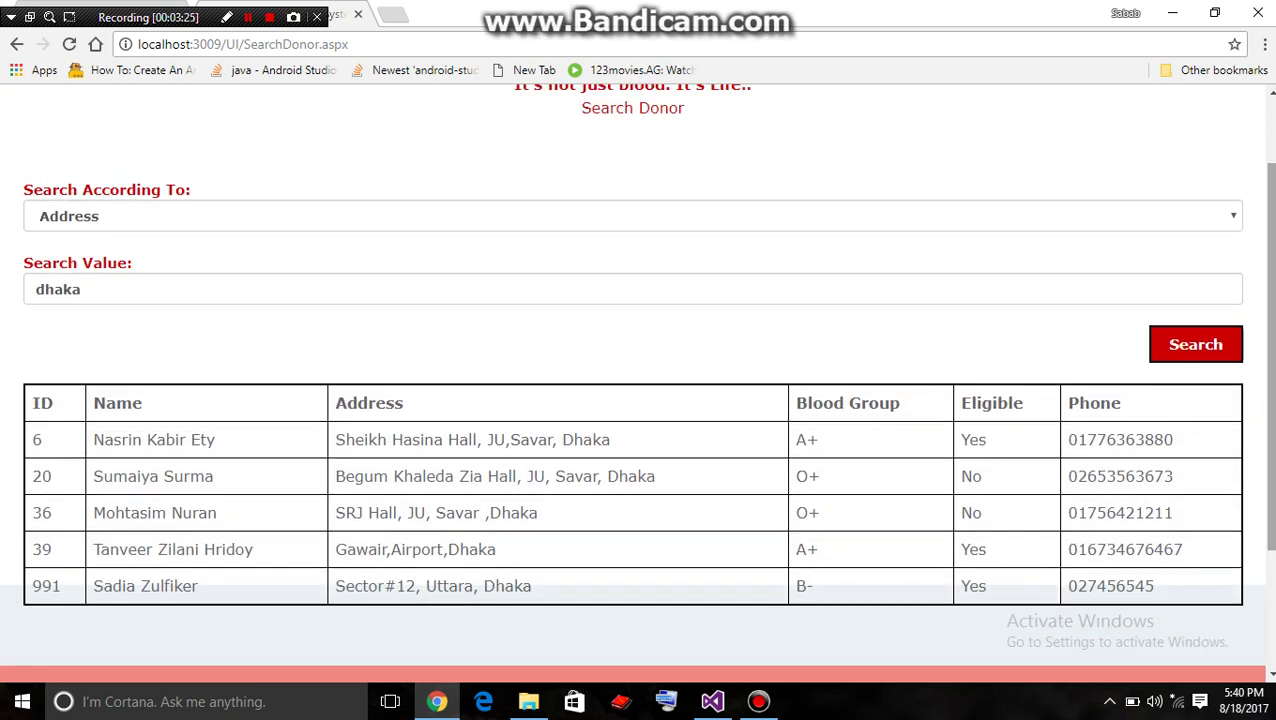
pyautogui.click(707, 285)
pyautogui.press('BackSpace')
pyautogui.press('BackSpace')
pyautogui.press('BackSpace')
pyautogui.press('BackSpace')
pyautogui.press('BackSpace')
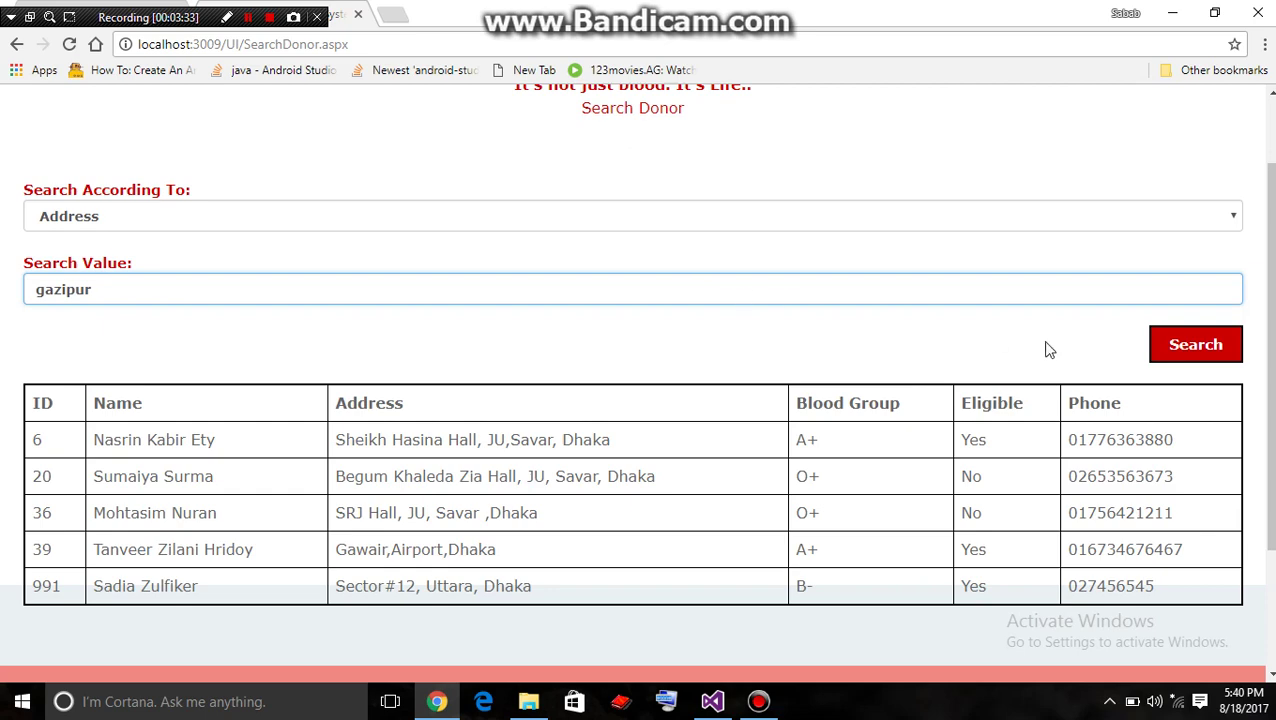
pyautogui.click(1165, 352)
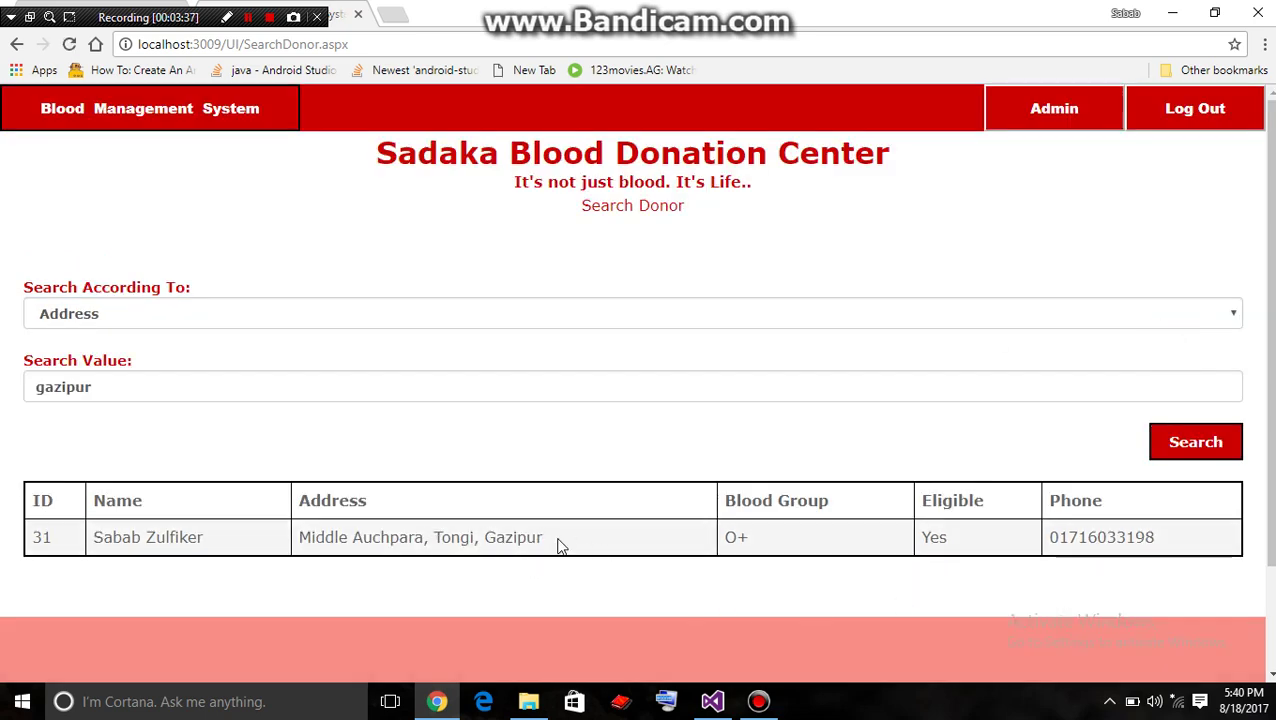
# Search donors by address for 'savar', listing three matching donors
pyautogui.click(684, 42)
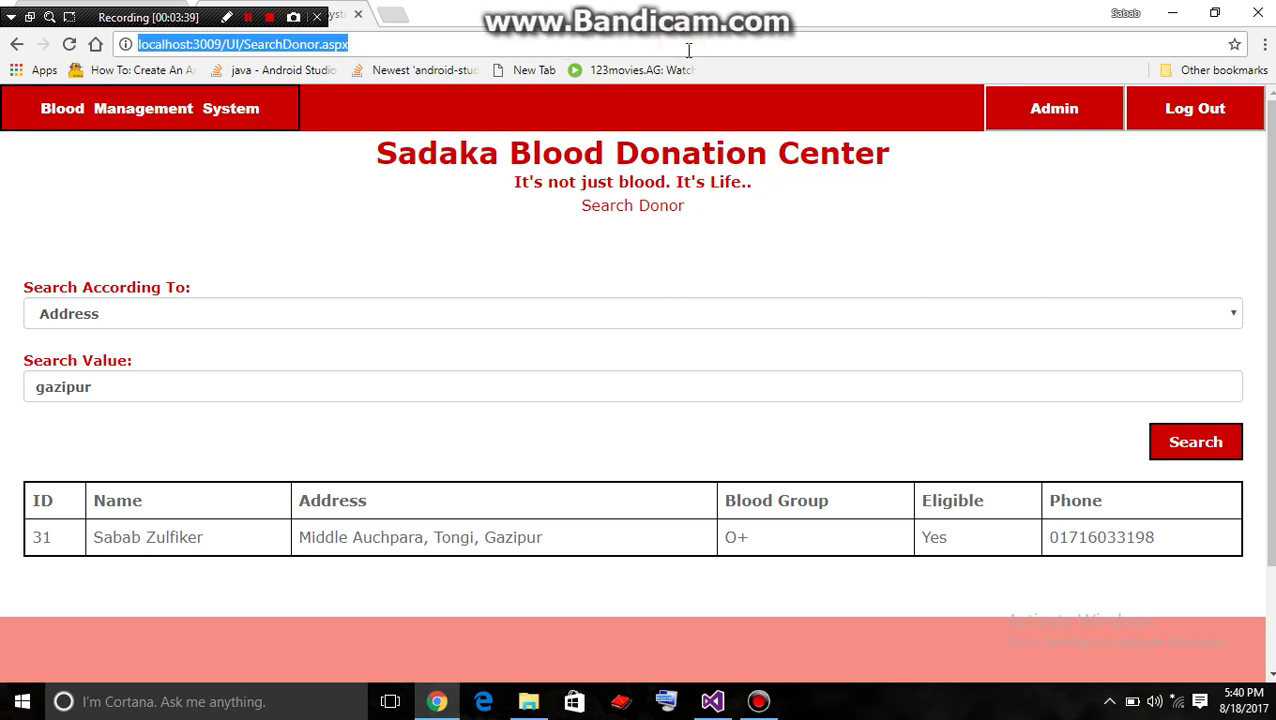
pyautogui.click(698, 385)
pyautogui.press('BackSpace')
pyautogui.press('BackSpace')
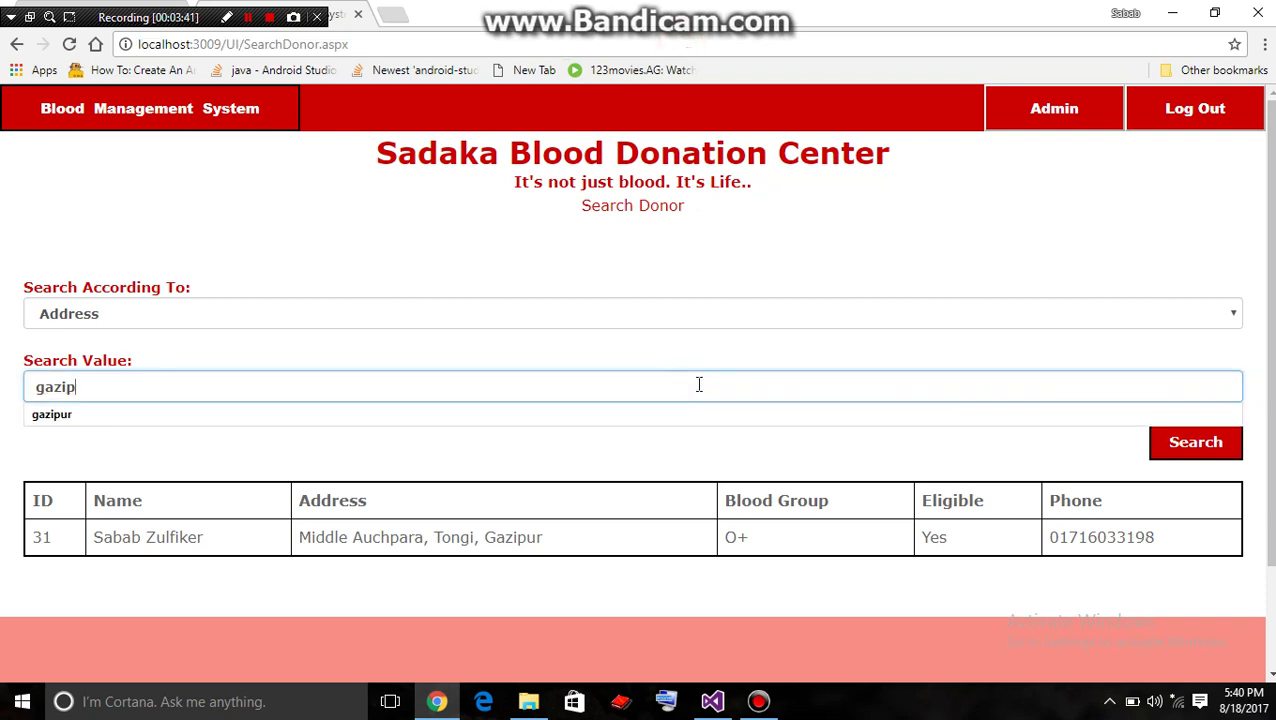
pyautogui.press('BackSpace')
pyautogui.press('BackSpace')
pyautogui.write('sava')
pyautogui.click(1222, 448)
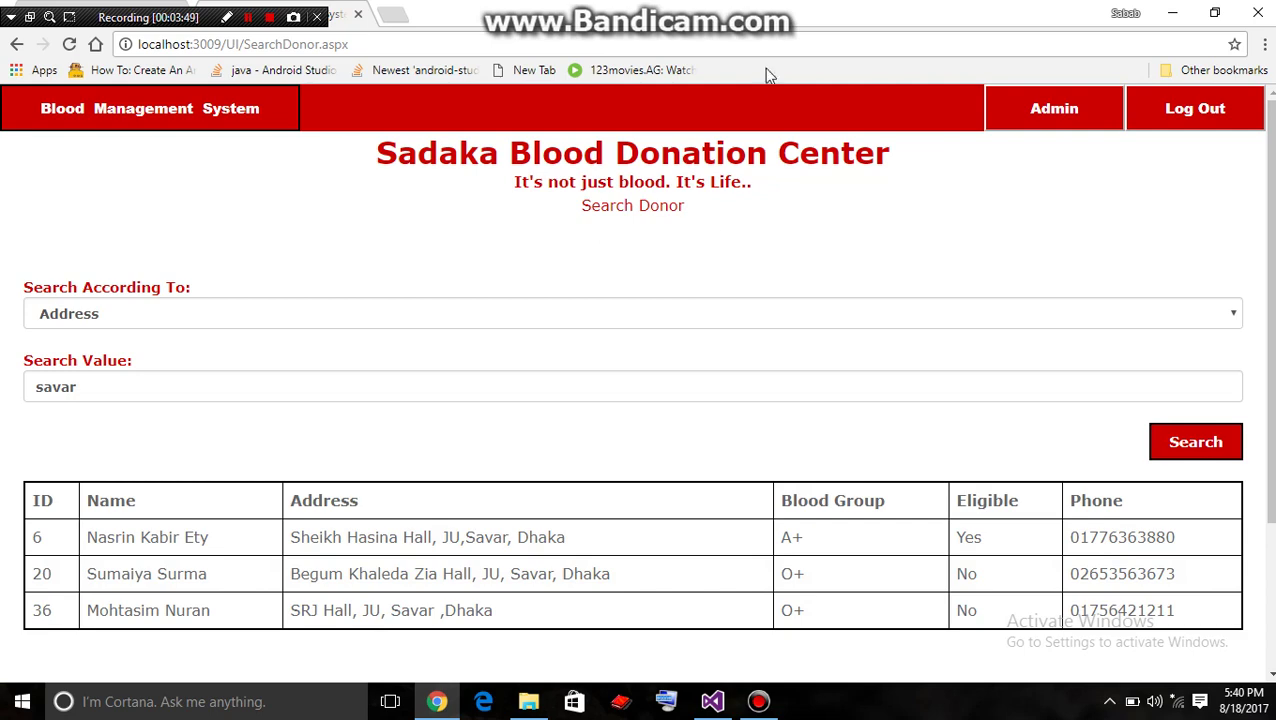
pyautogui.click(770, 40)
# Reload the search page and search donors by Blood Group for 'o-'
pyautogui.press('Return')
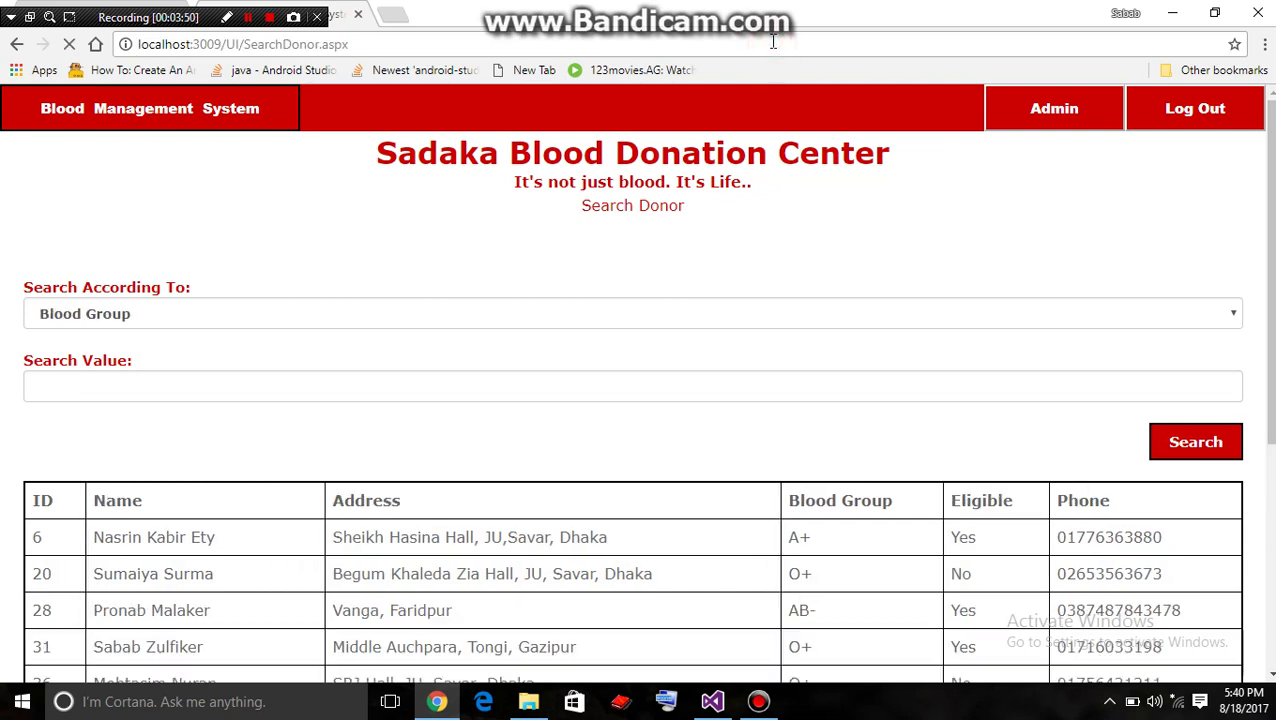
pyautogui.scroll(-1, 640, 400)
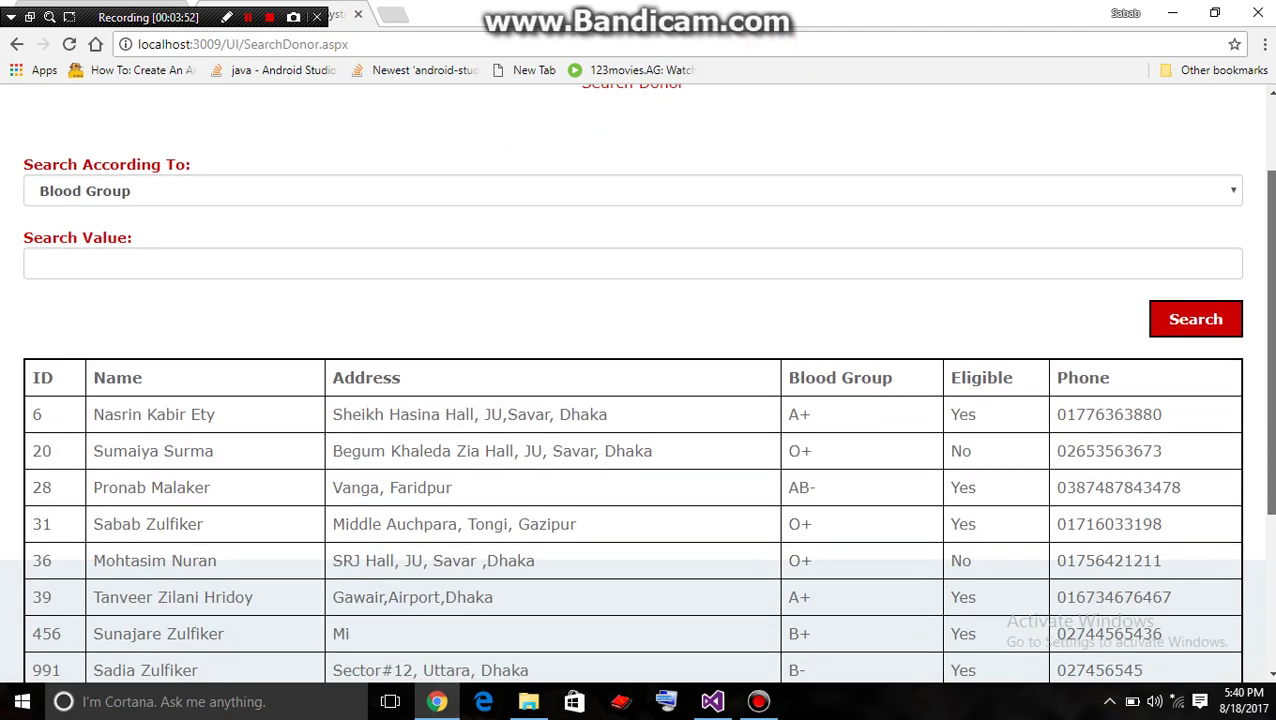
pyautogui.click(1227, 191)
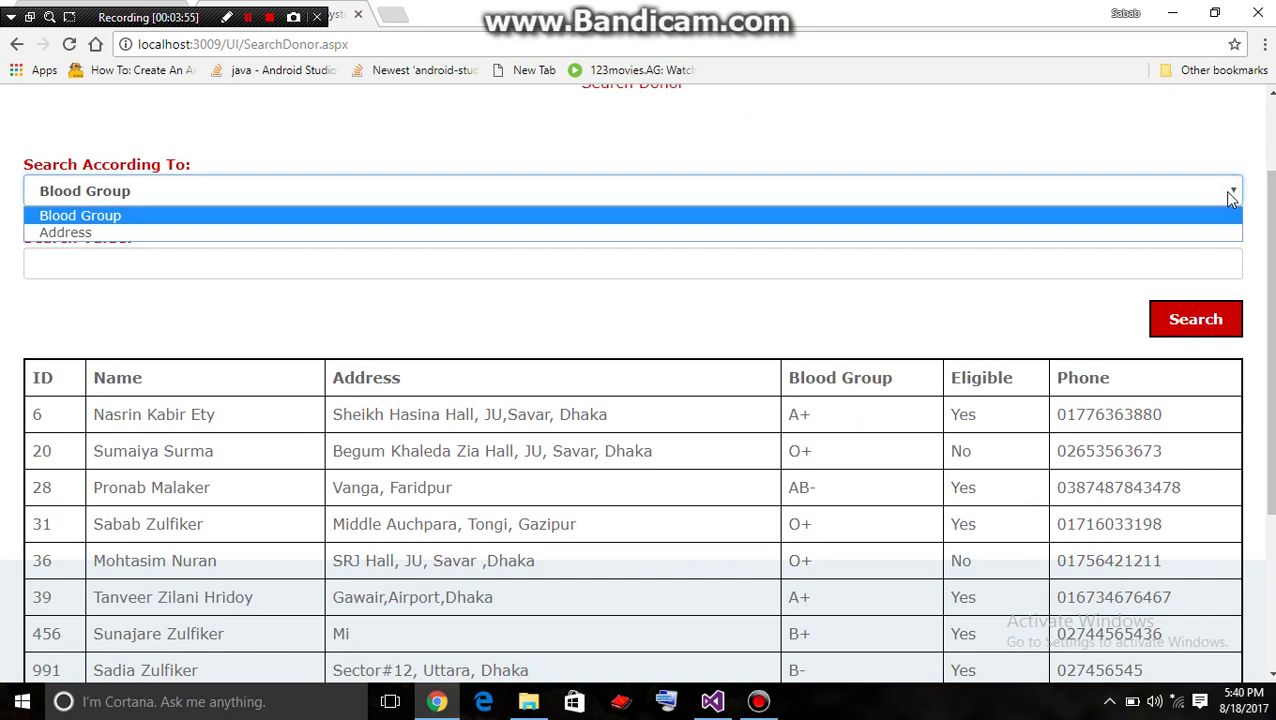
pyautogui.click(1222, 212)
pyautogui.click(1097, 263)
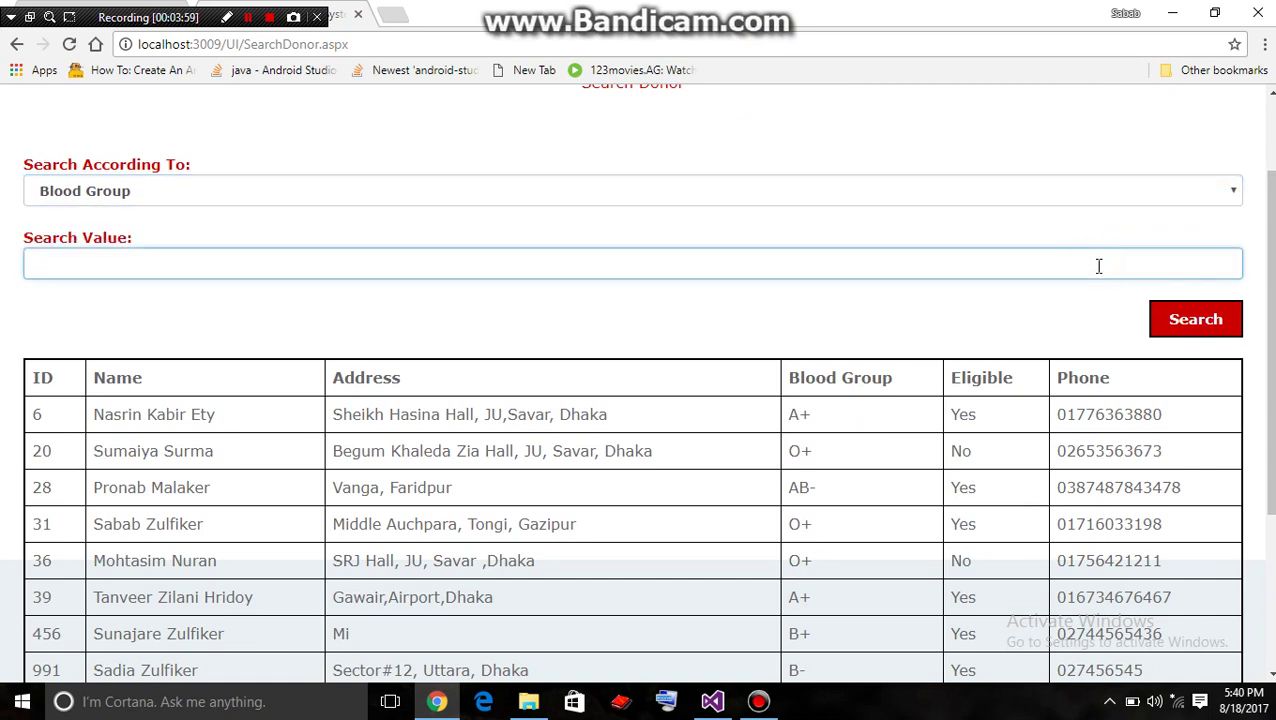
pyautogui.write('o-')
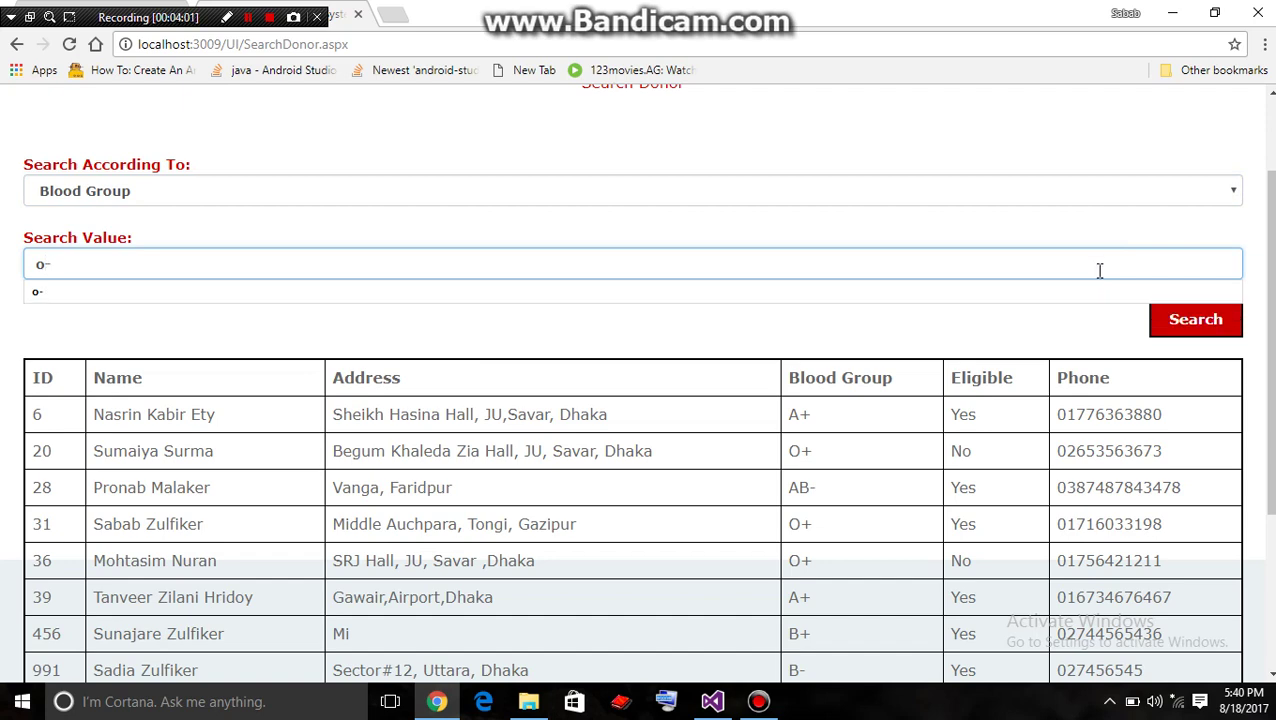
pyautogui.click(1105, 120)
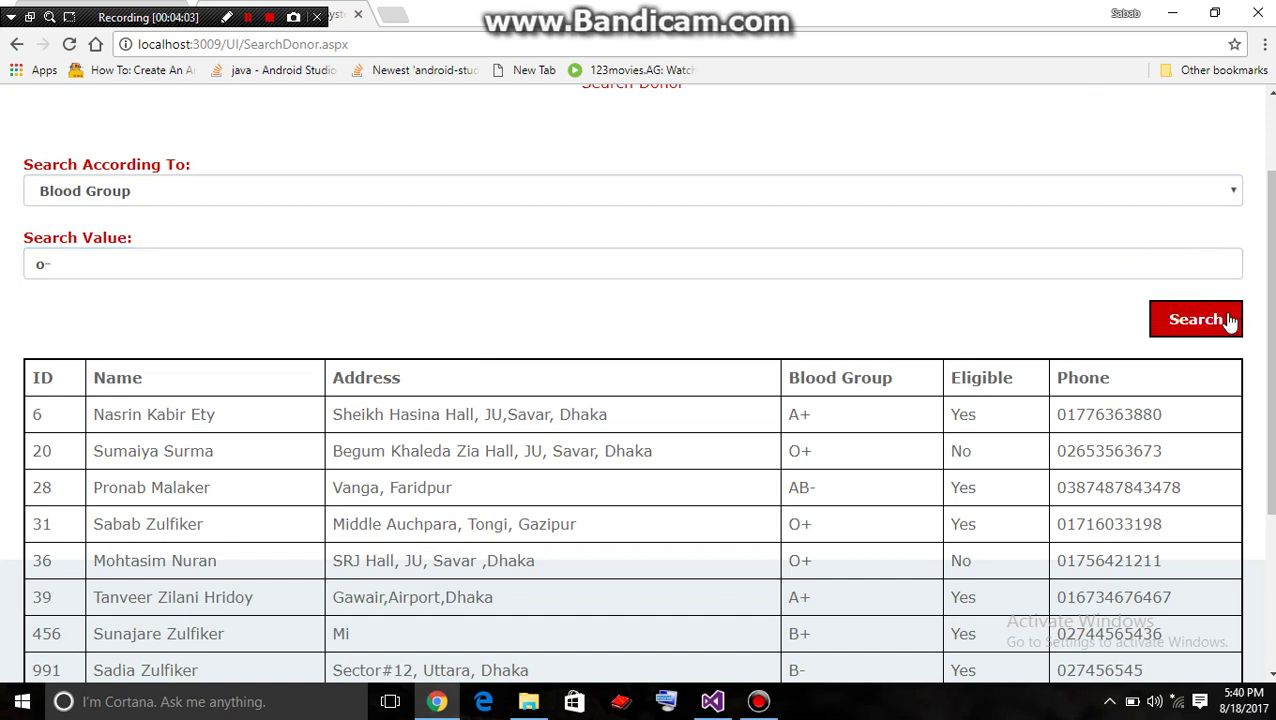
pyautogui.click(1227, 319)
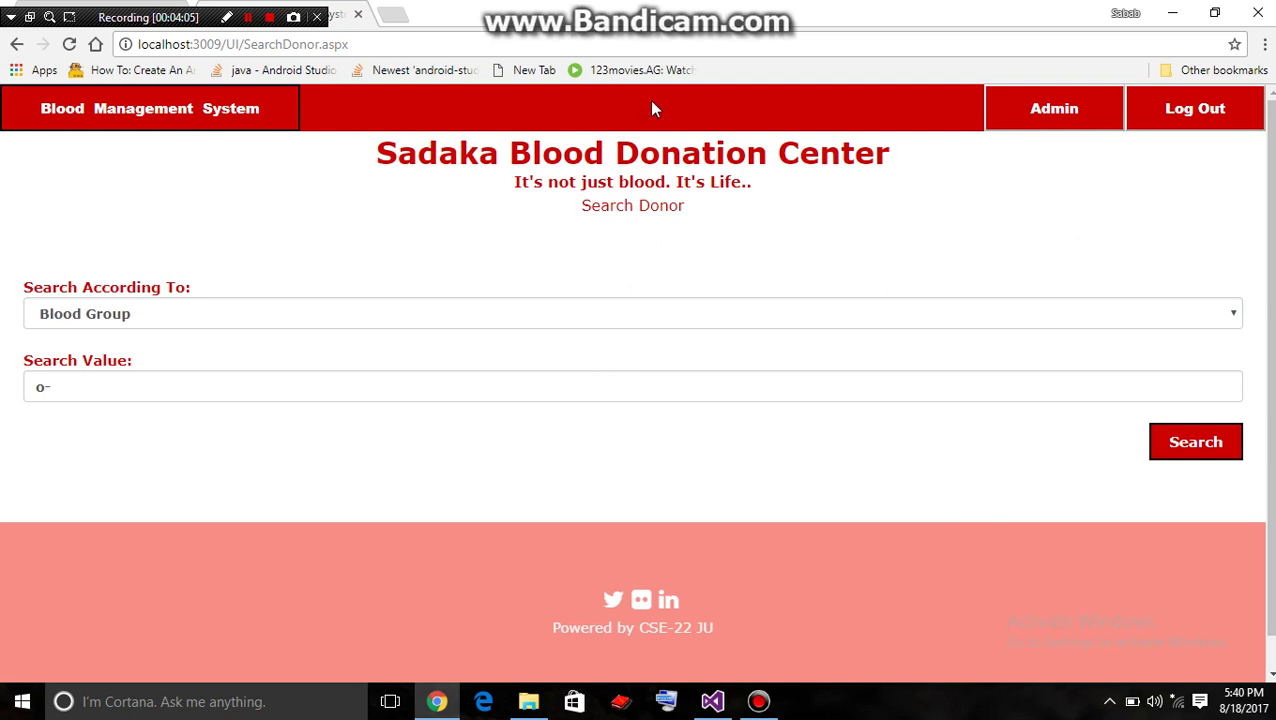
# Change the Blood Group search to 'o+', then reload the search page
pyautogui.click(1215, 322)
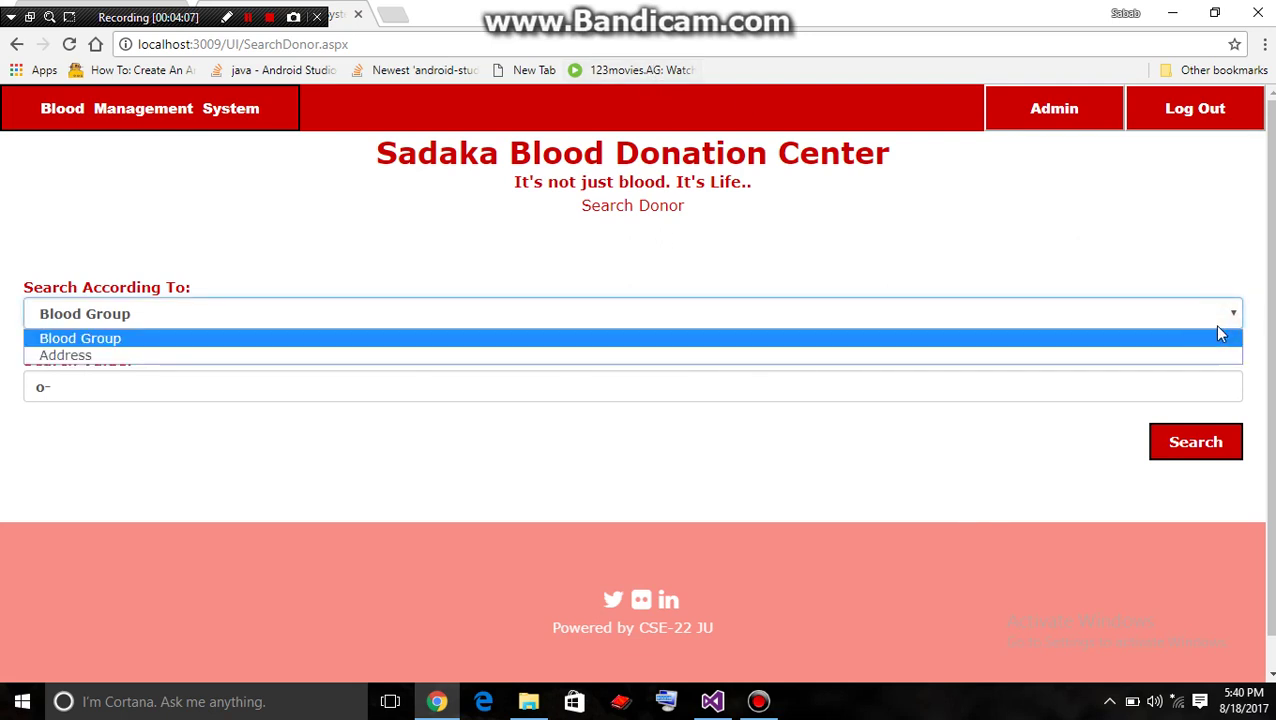
pyautogui.click(1218, 330)
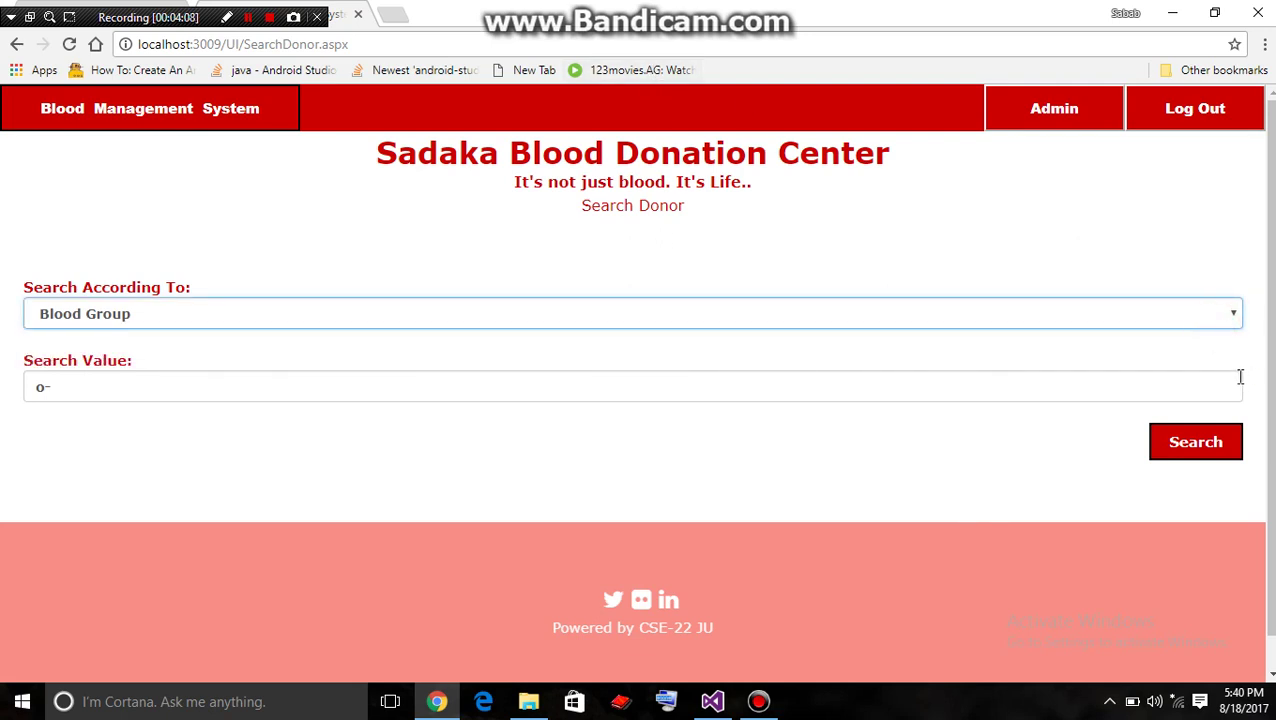
pyautogui.click(1215, 318)
pyautogui.click(1215, 318)
pyautogui.click(694, 390)
pyautogui.press('BackSpace')
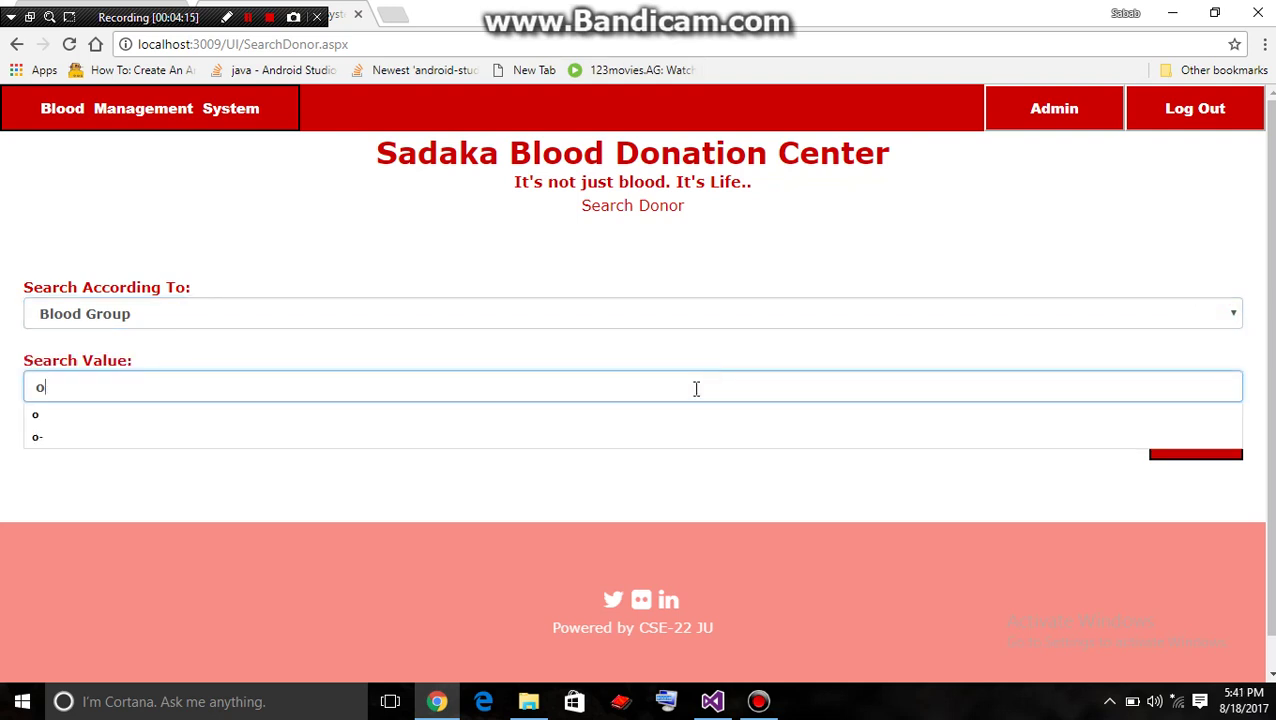
pyautogui.write('+')
pyautogui.click(1183, 462)
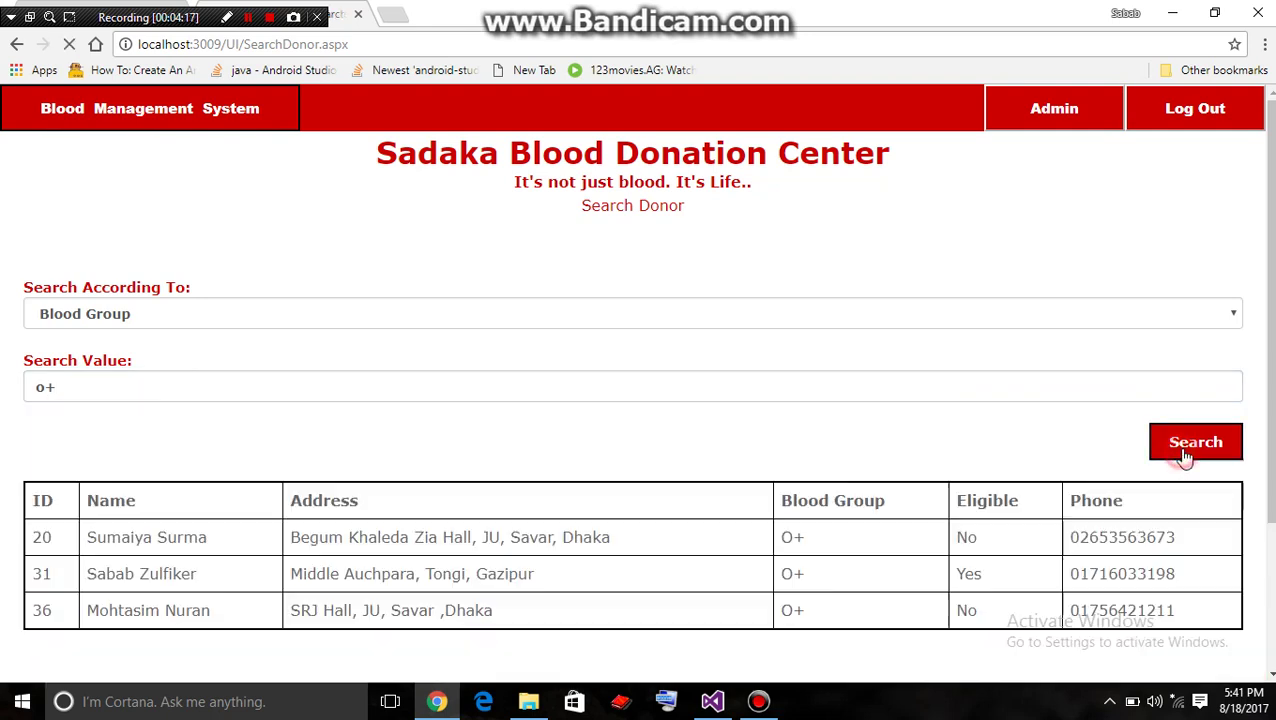
pyautogui.scroll(-1, 19, 658)
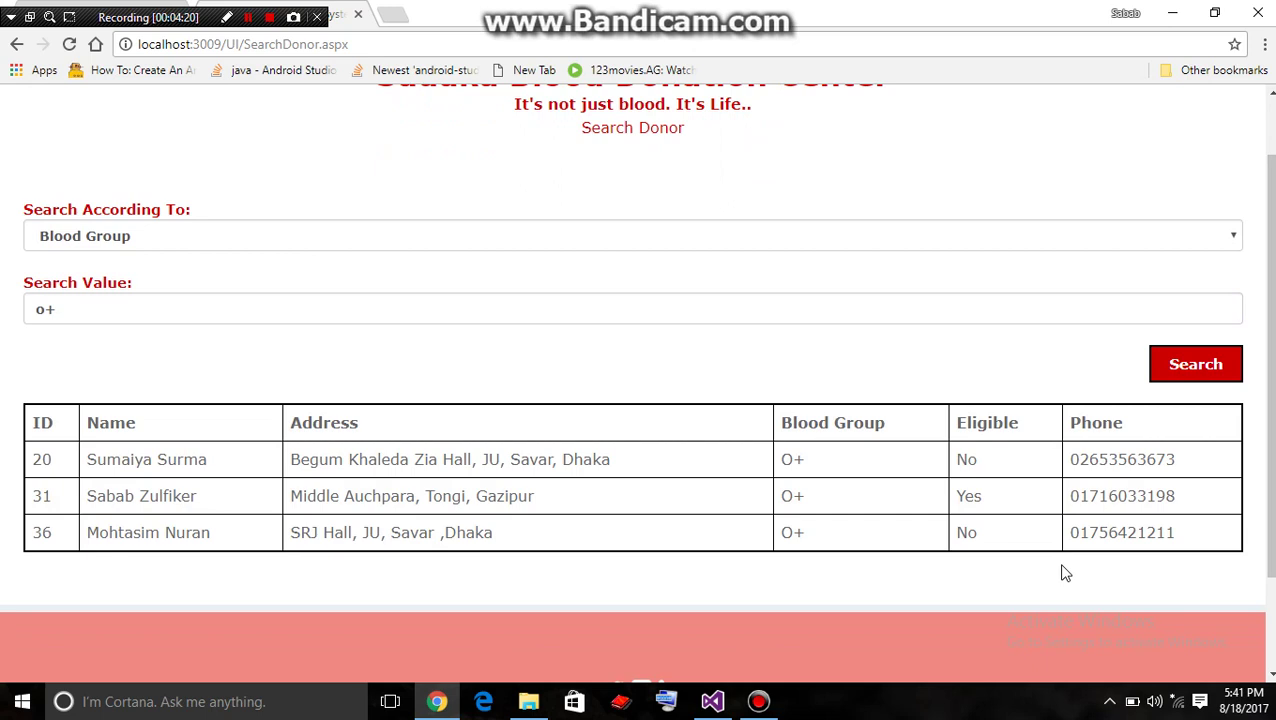
pyautogui.click(769, 46)
pyautogui.press('Return')
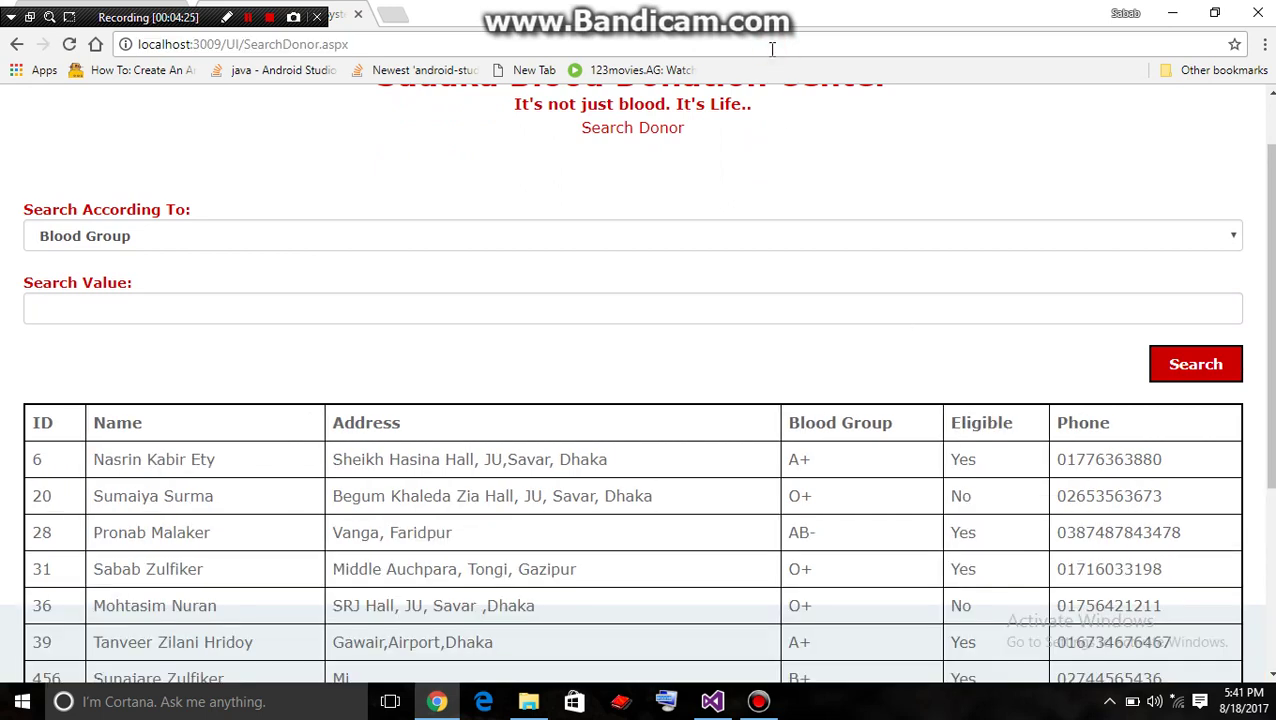
# Find the B+ donor's ID in the full donor list, after briefly visiting Delete Donor
pyautogui.scroll(1, 1253, 280)
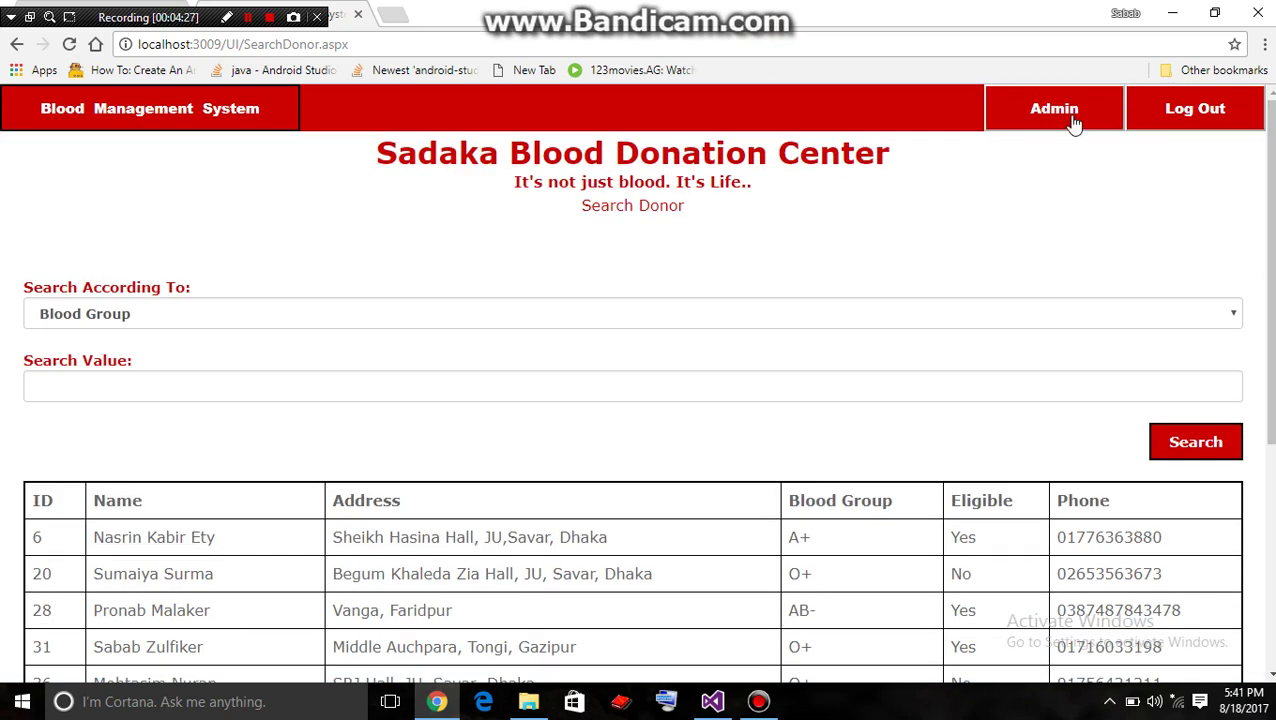
pyautogui.click(1073, 120)
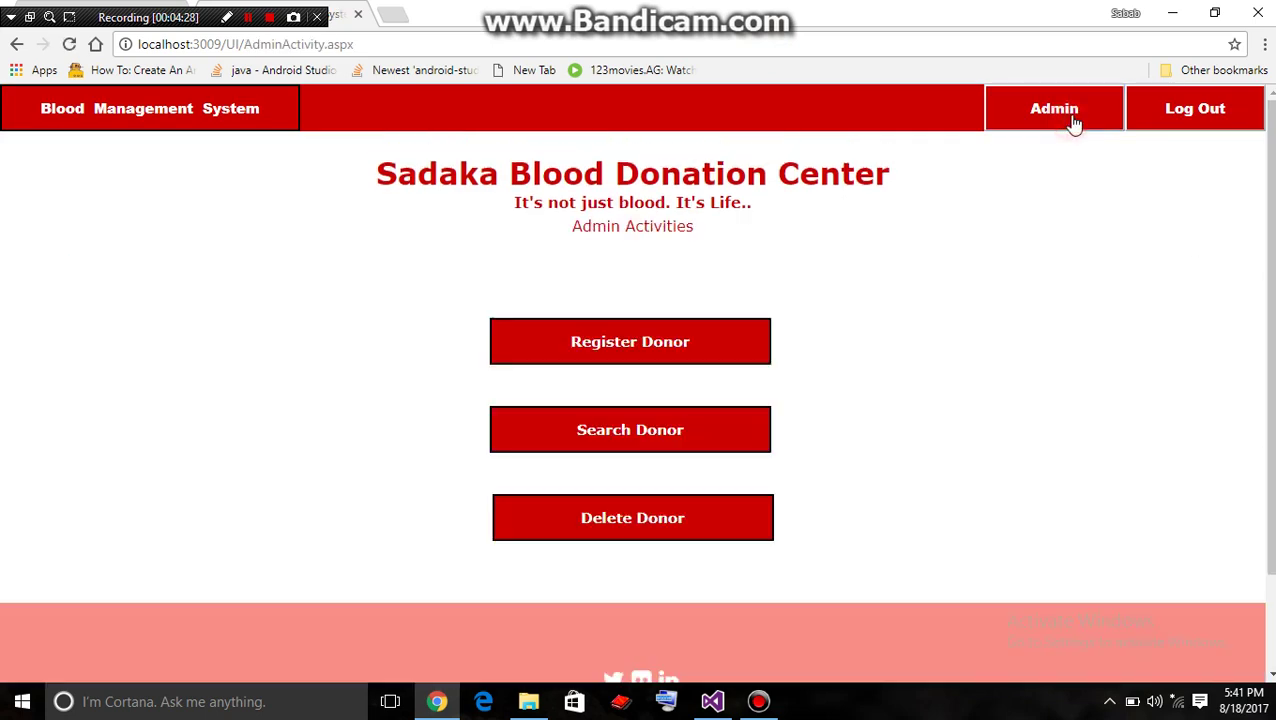
pyautogui.click(689, 519)
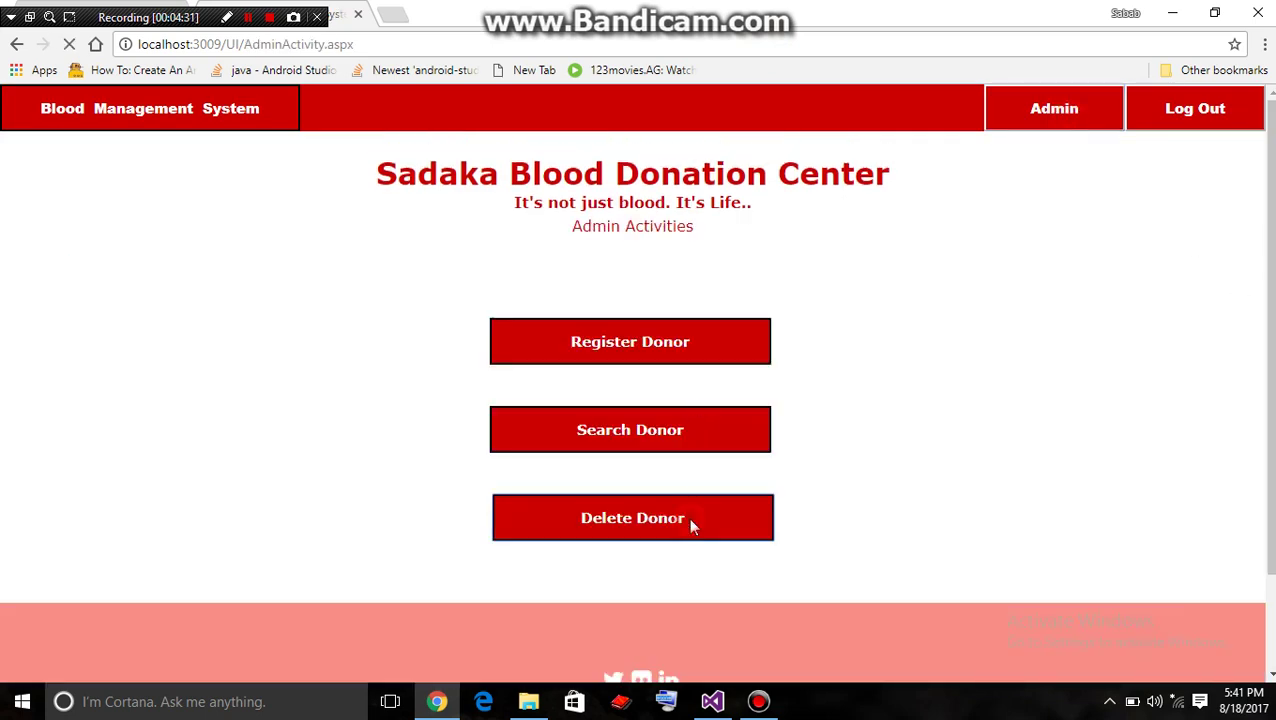
pyautogui.click(1048, 117)
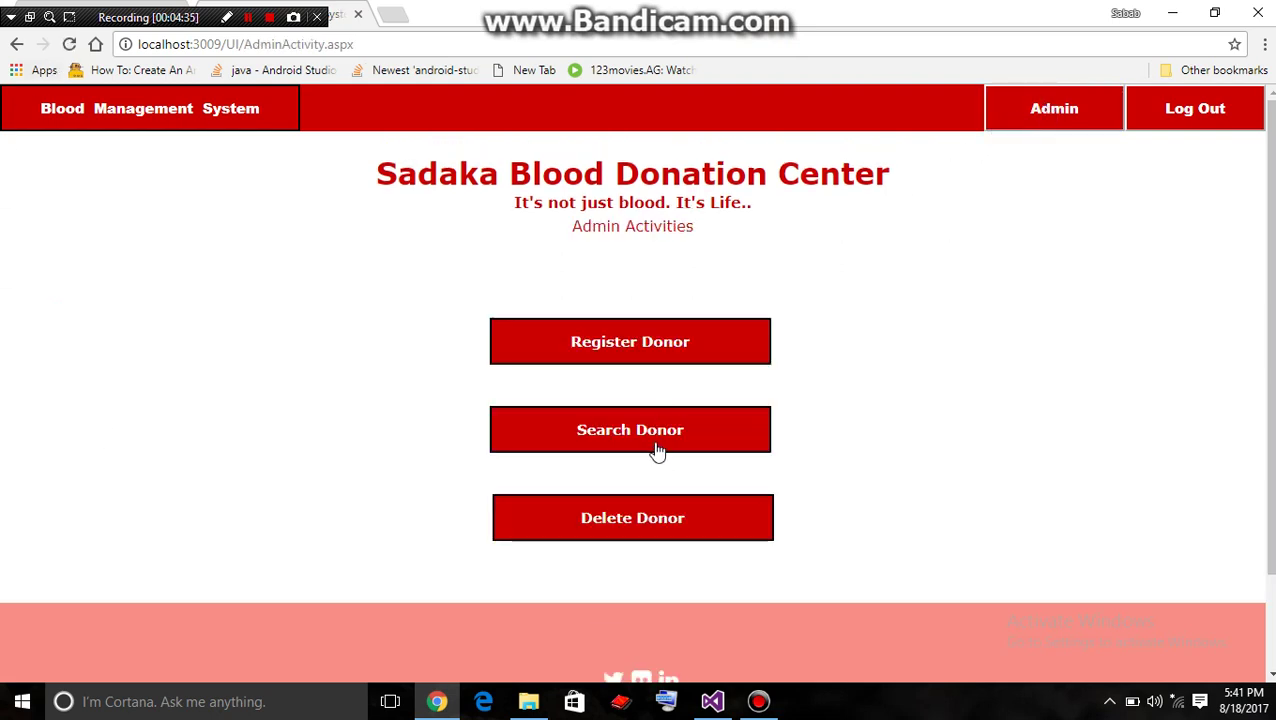
pyautogui.click(656, 450)
pyautogui.scroll(-3, 656, 450)
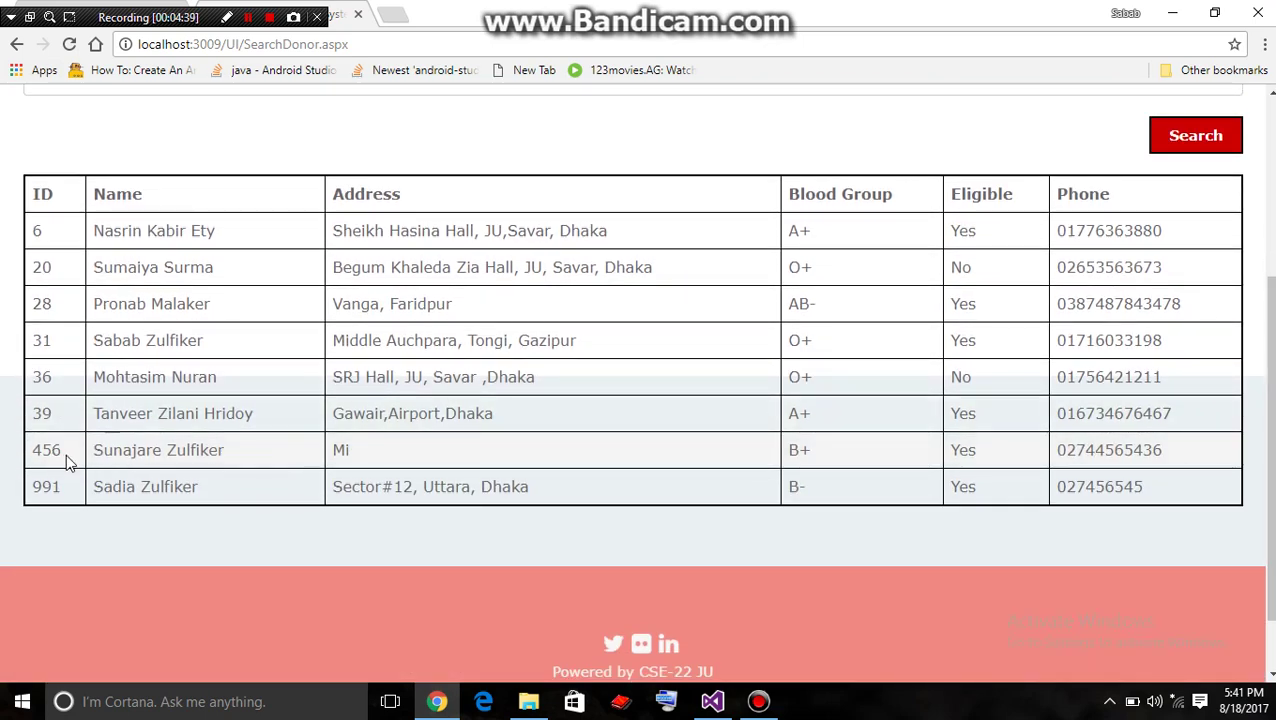
pyautogui.moveTo(67, 454); pyautogui.dragTo(33, 455)
pyautogui.click(510, 563)
pyautogui.moveTo(1266, 440); pyautogui.dragTo(1266, 275)
pyautogui.click(1077, 108)
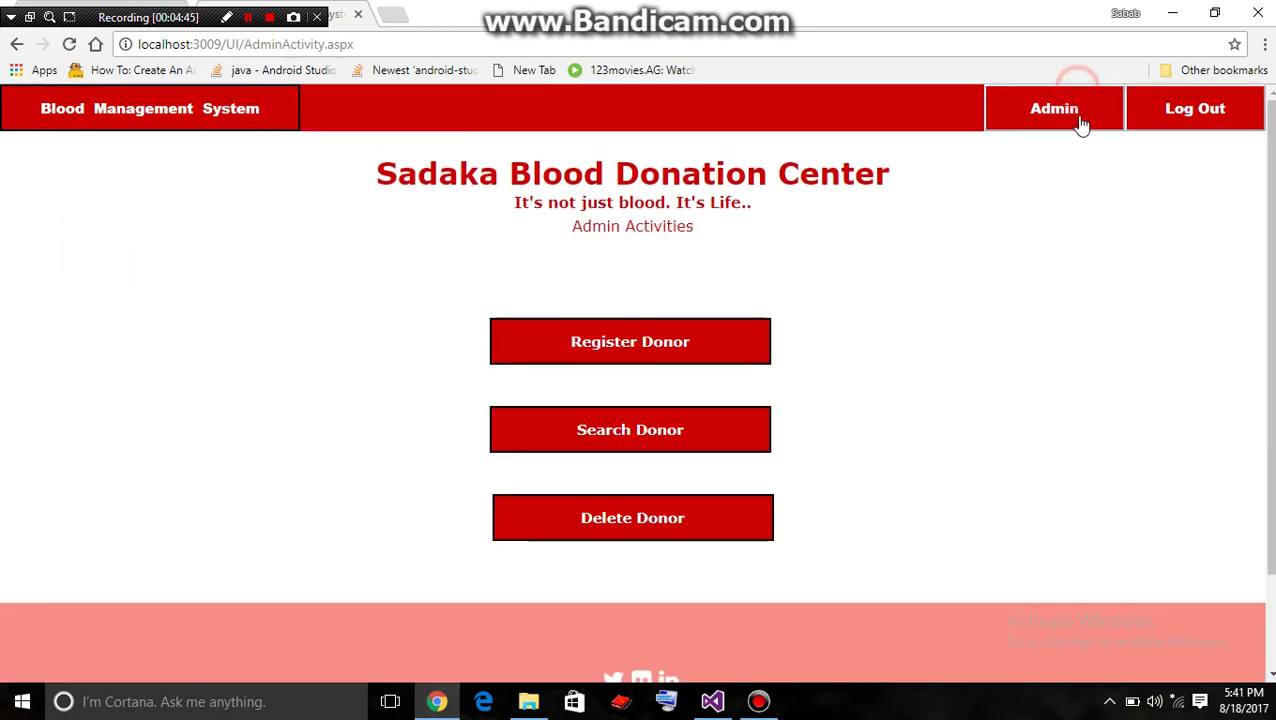
# Delete the B+ donor by entering their ID, and dismiss the confirmation
pyautogui.click(592, 524)
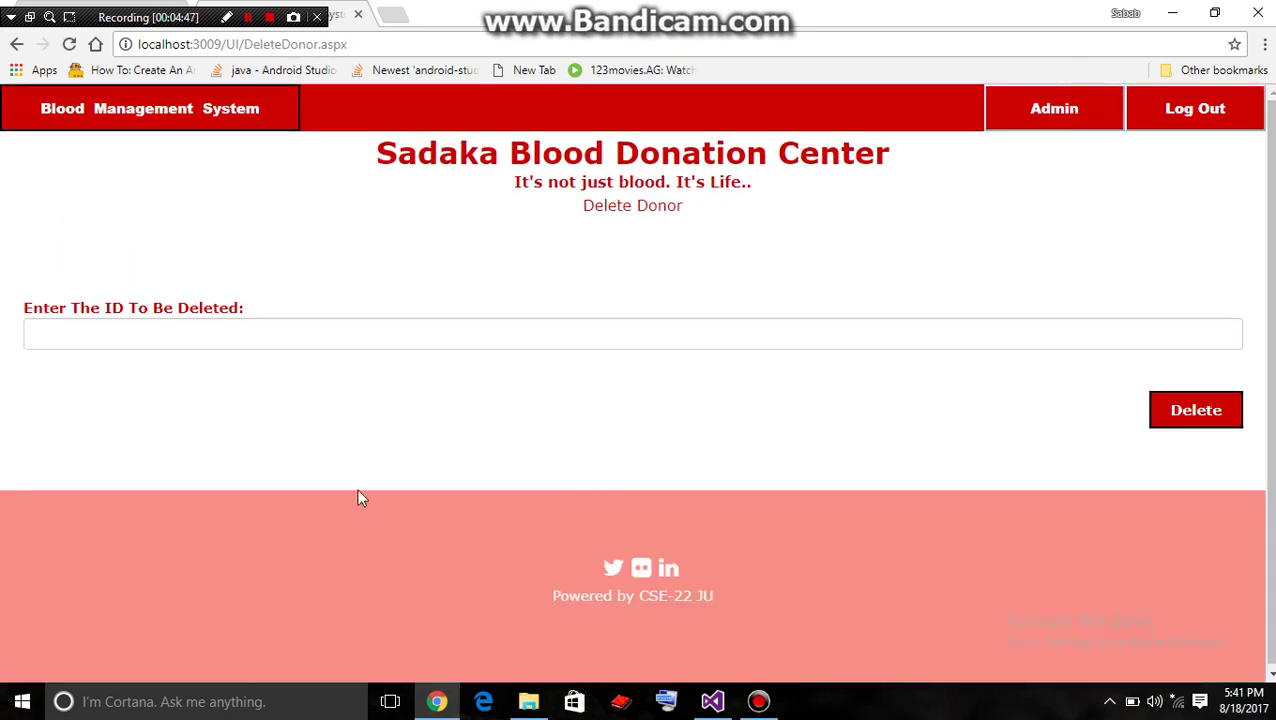
pyautogui.click(336, 341)
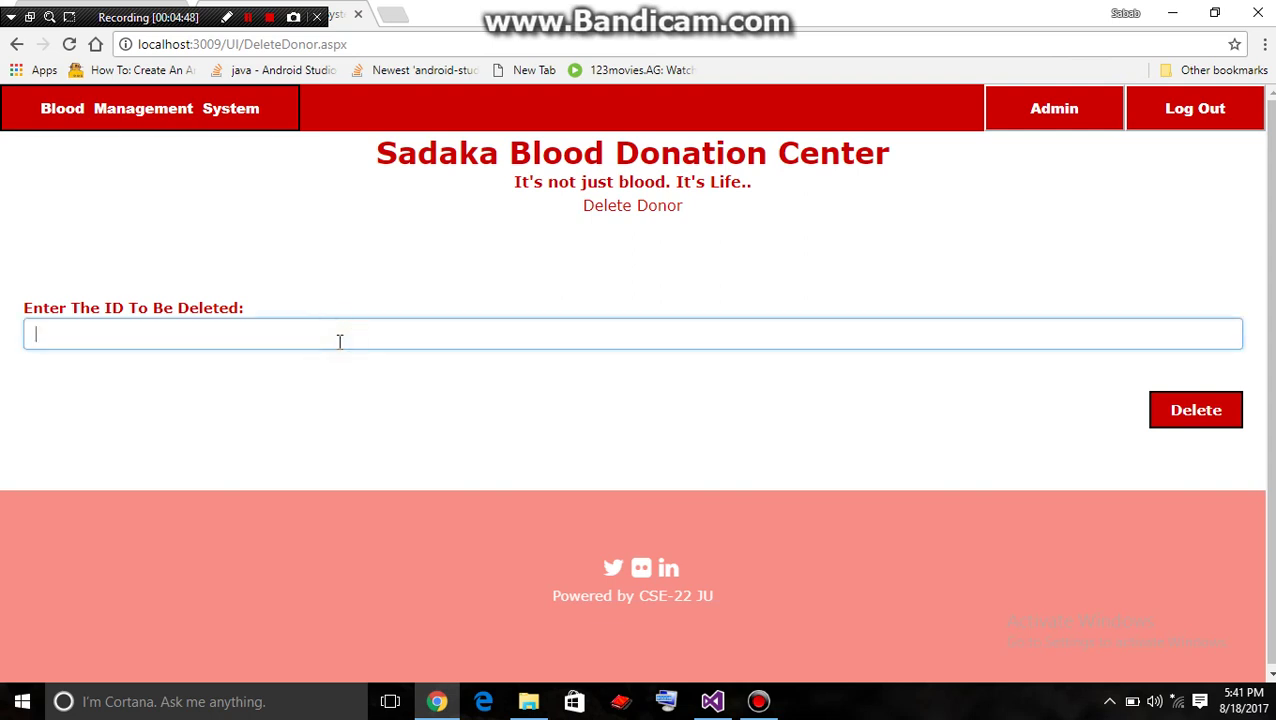
pyautogui.write('456')
pyautogui.click(1157, 432)
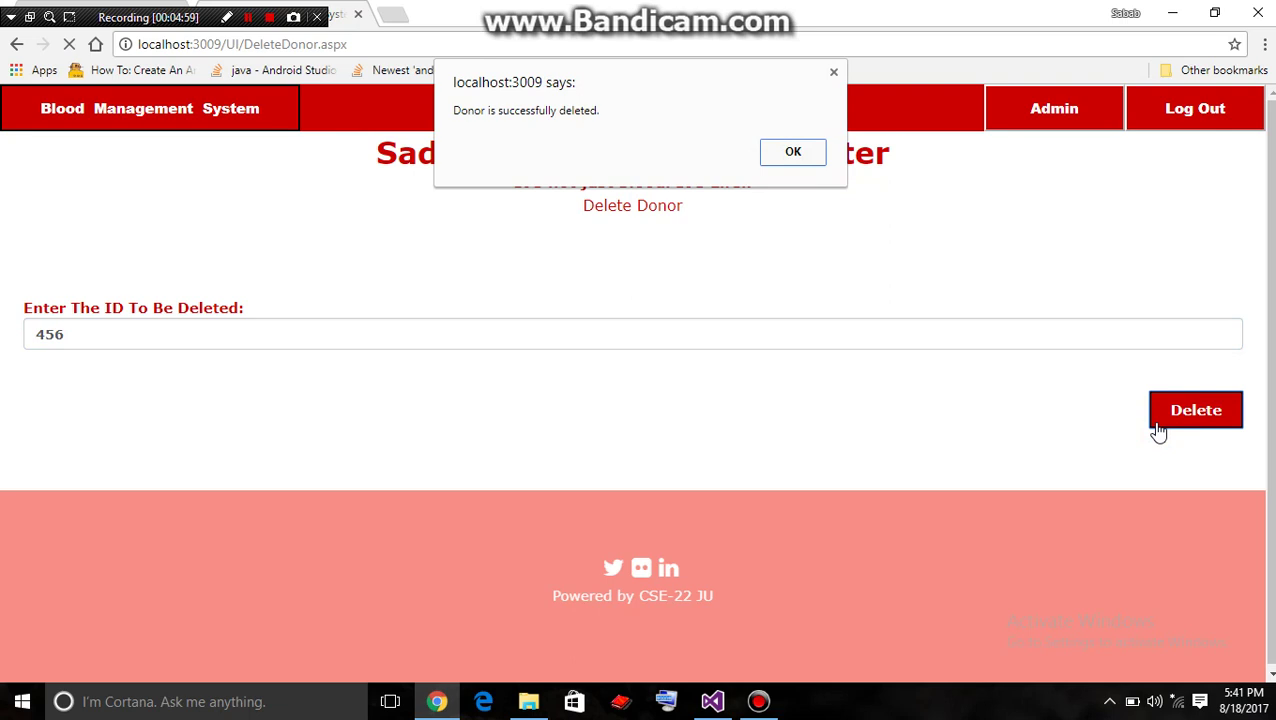
pyautogui.click(798, 153)
# Check the Search Donor list to verify the deletion, then return to Admin Activities
pyautogui.click(1042, 126)
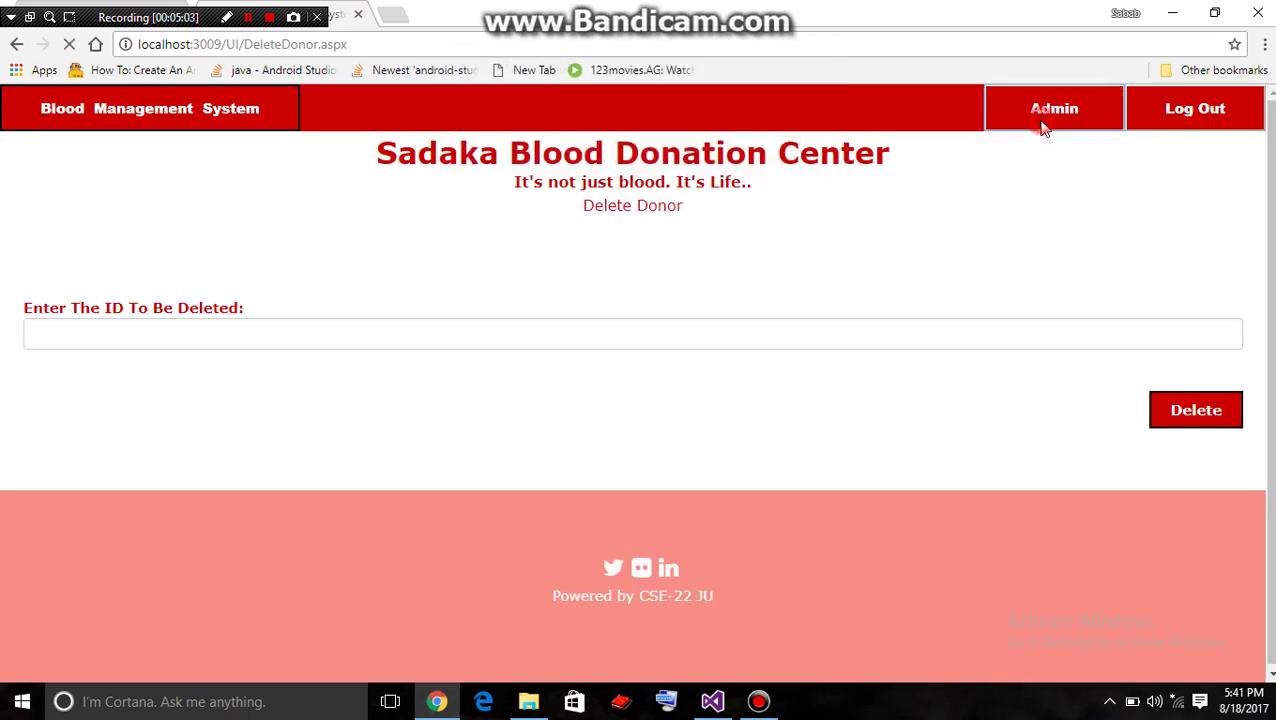
pyautogui.click(705, 433)
pyautogui.scroll(-3, 619, 621)
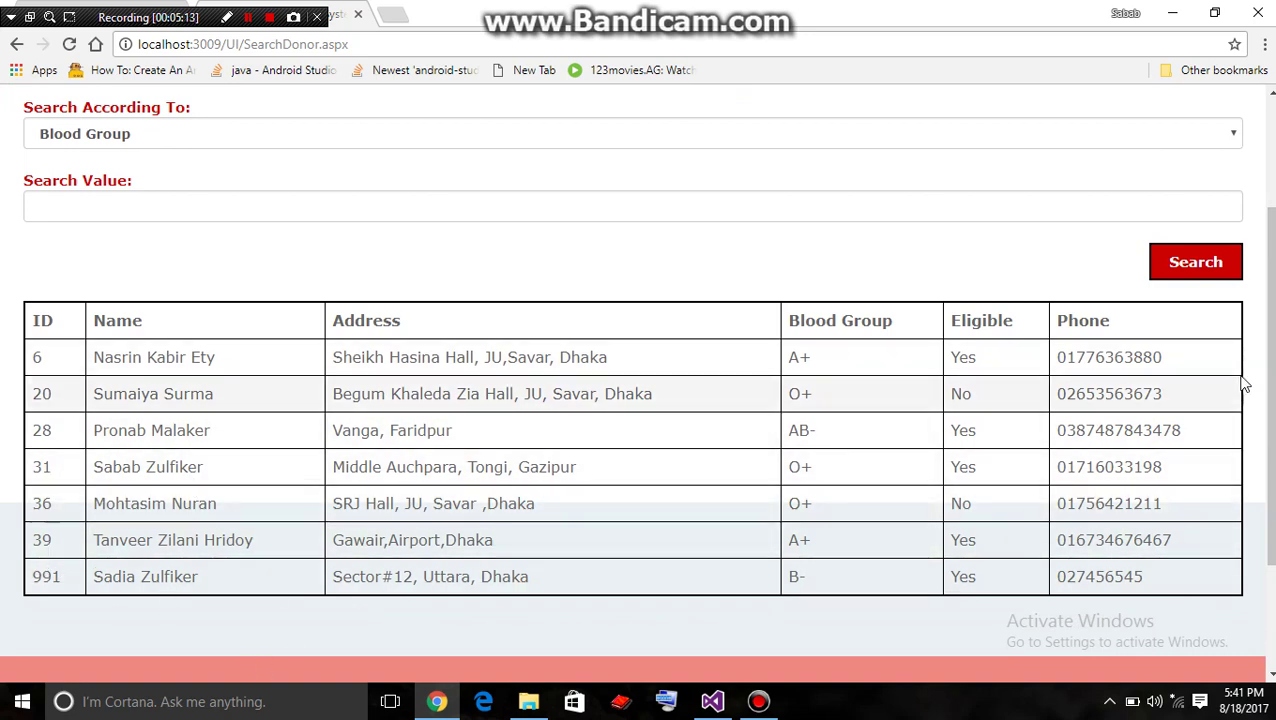
pyautogui.scroll(2, 1230, 300)
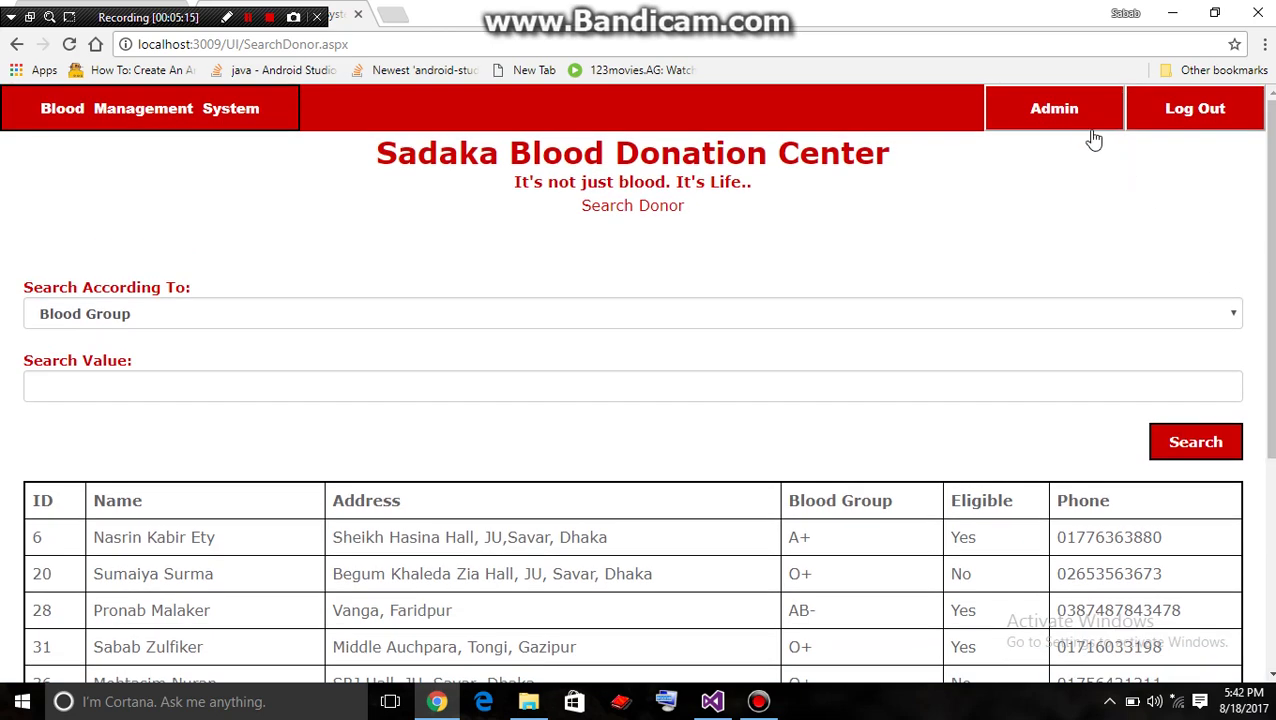
pyautogui.click(1060, 110)
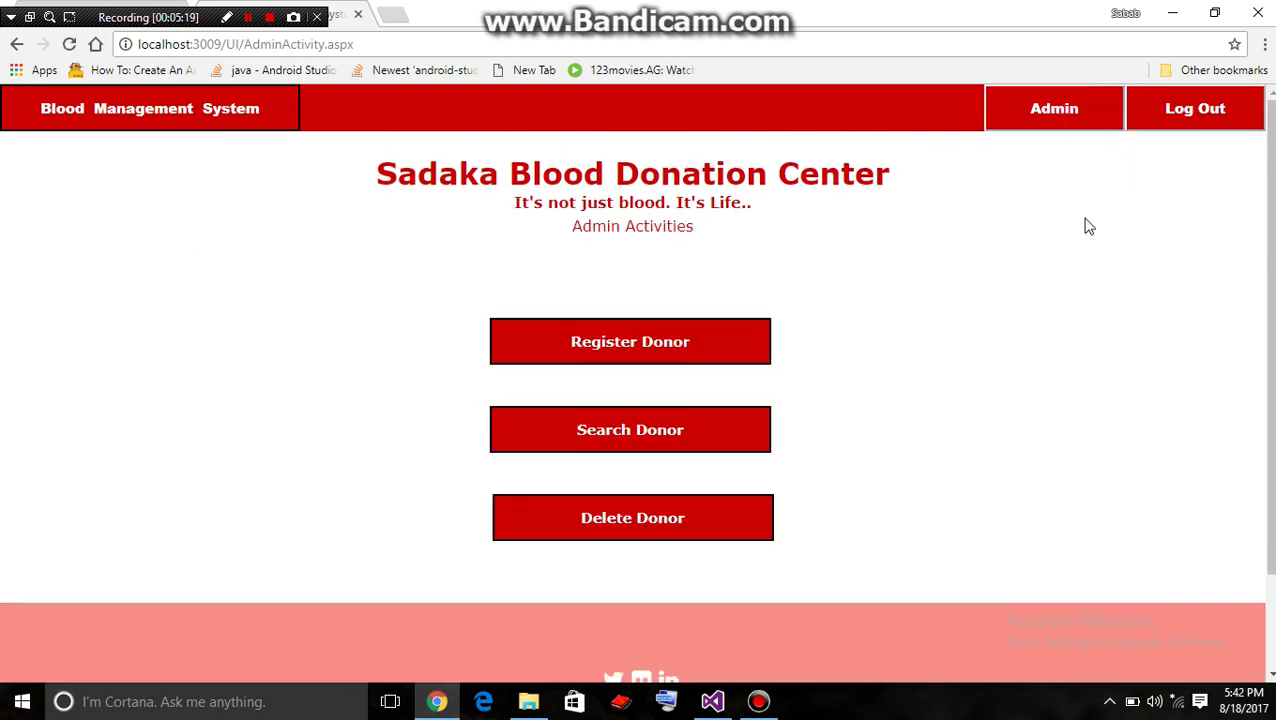
# Log out as admin and sign in as the new donor with their user ID and password
pyautogui.click(1205, 112)
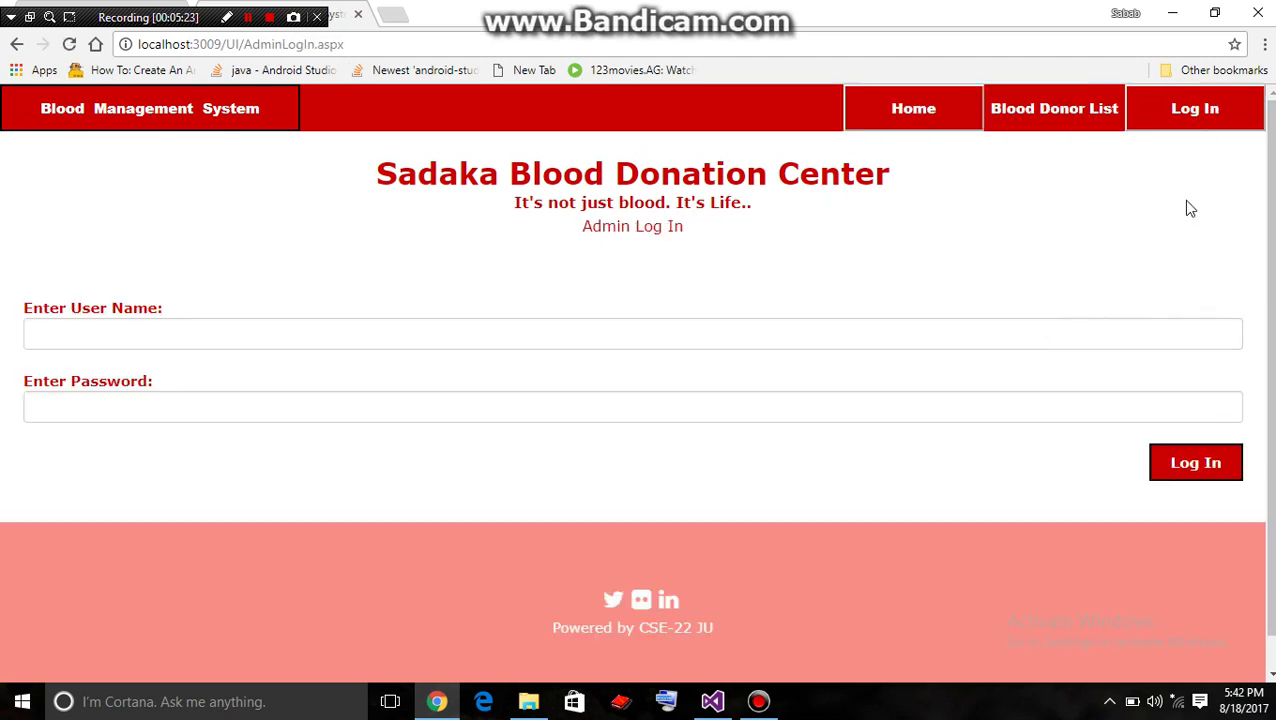
pyautogui.click(1190, 110)
pyautogui.click(605, 448)
pyautogui.click(415, 346)
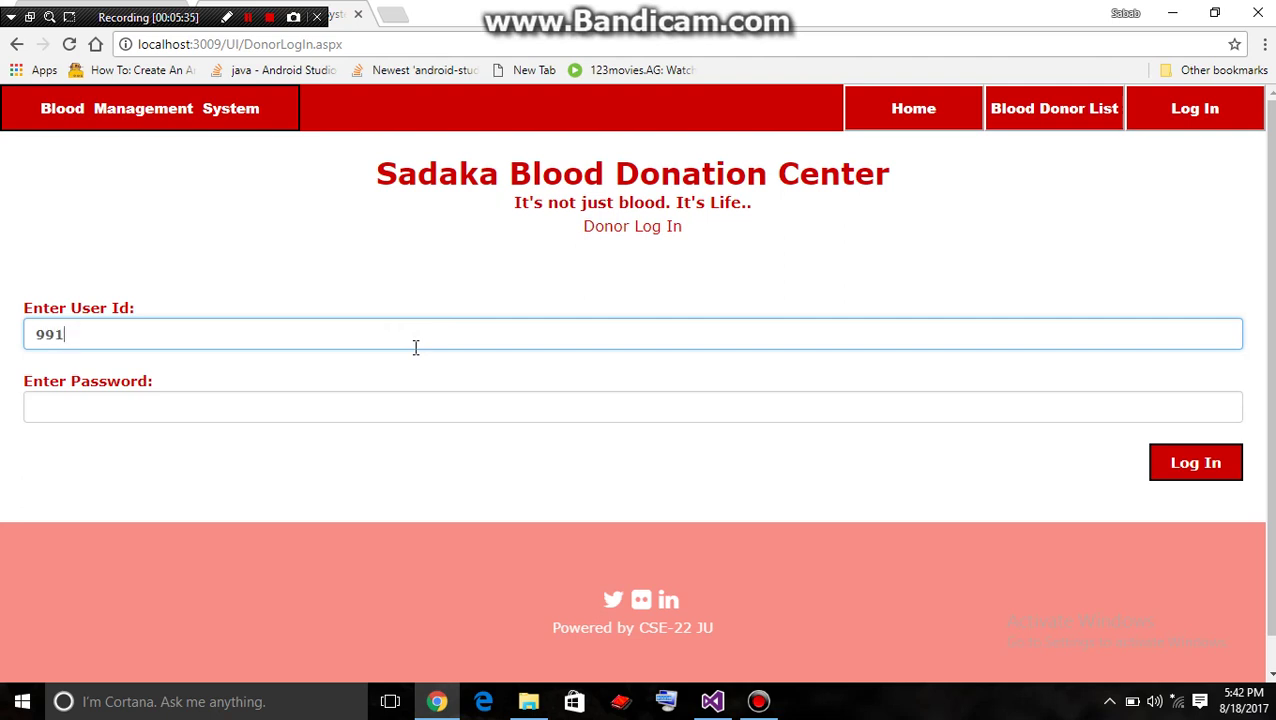
pyautogui.click(407, 404)
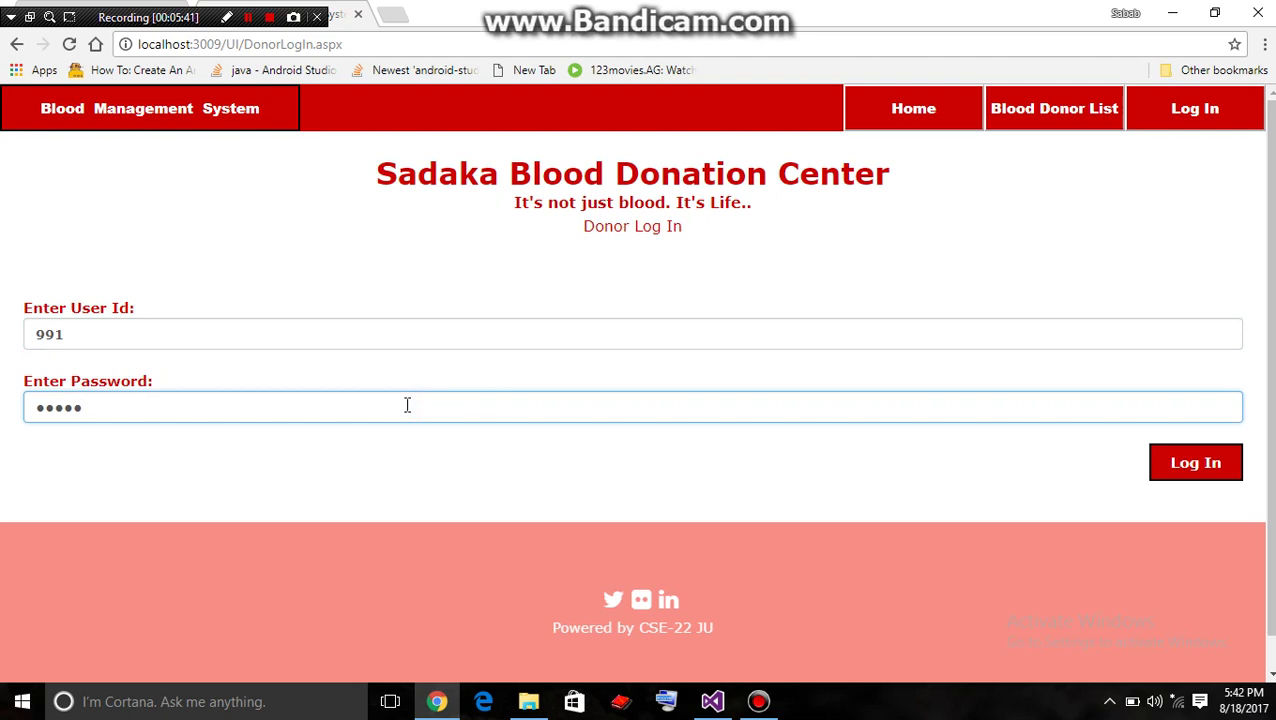
pyautogui.click(1168, 479)
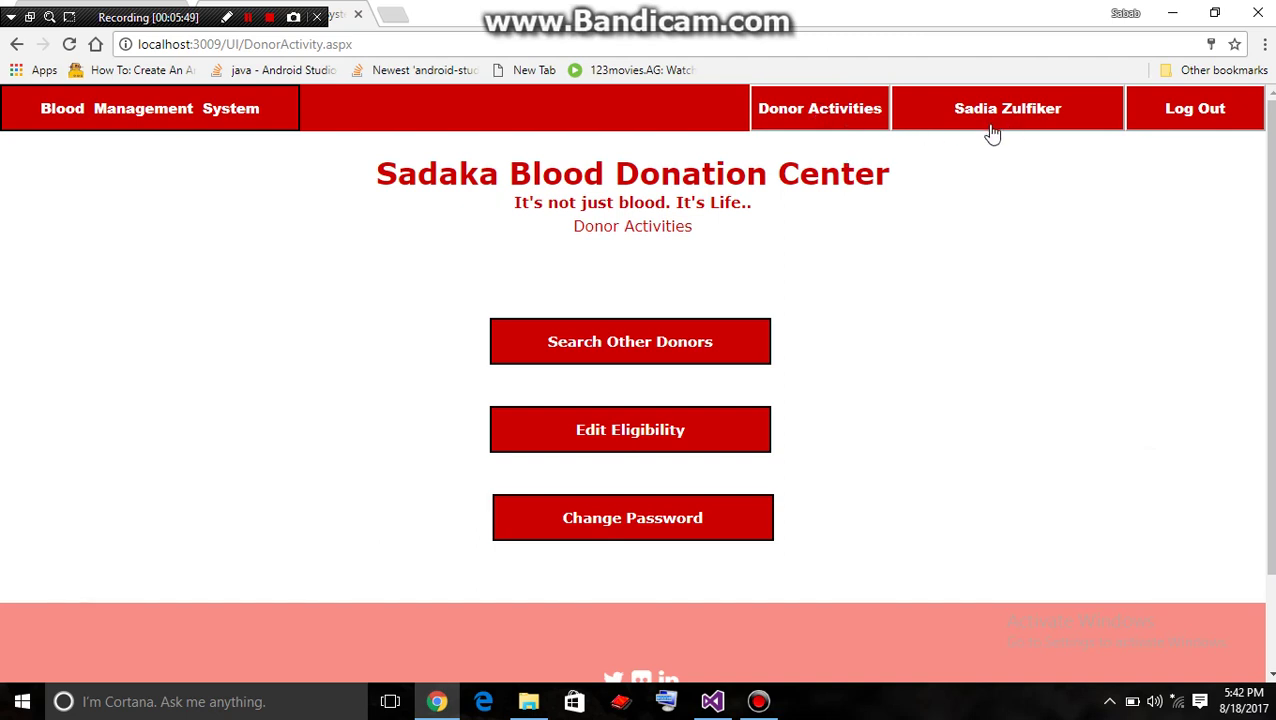
# Open the donor search page and select Blood Group as the search criterion
pyautogui.scroll(-1, 636, 380)
pyautogui.scroll(1, 636, 380)
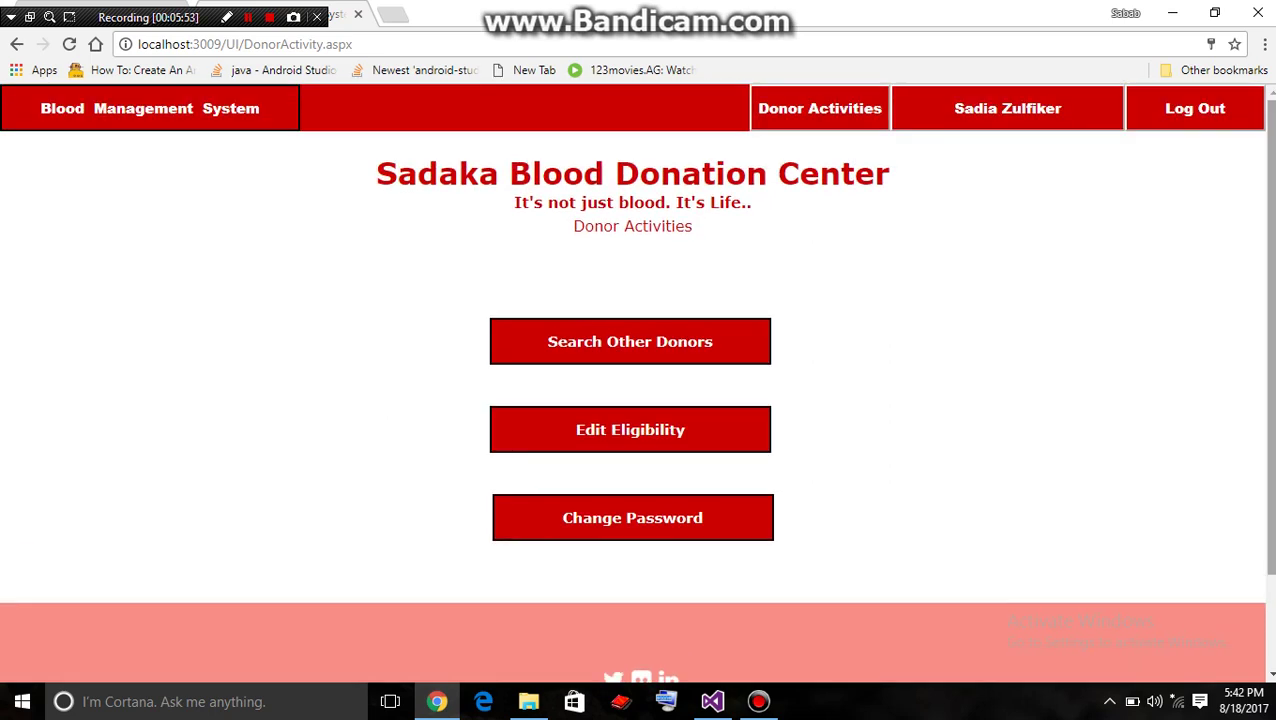
pyautogui.click(672, 357)
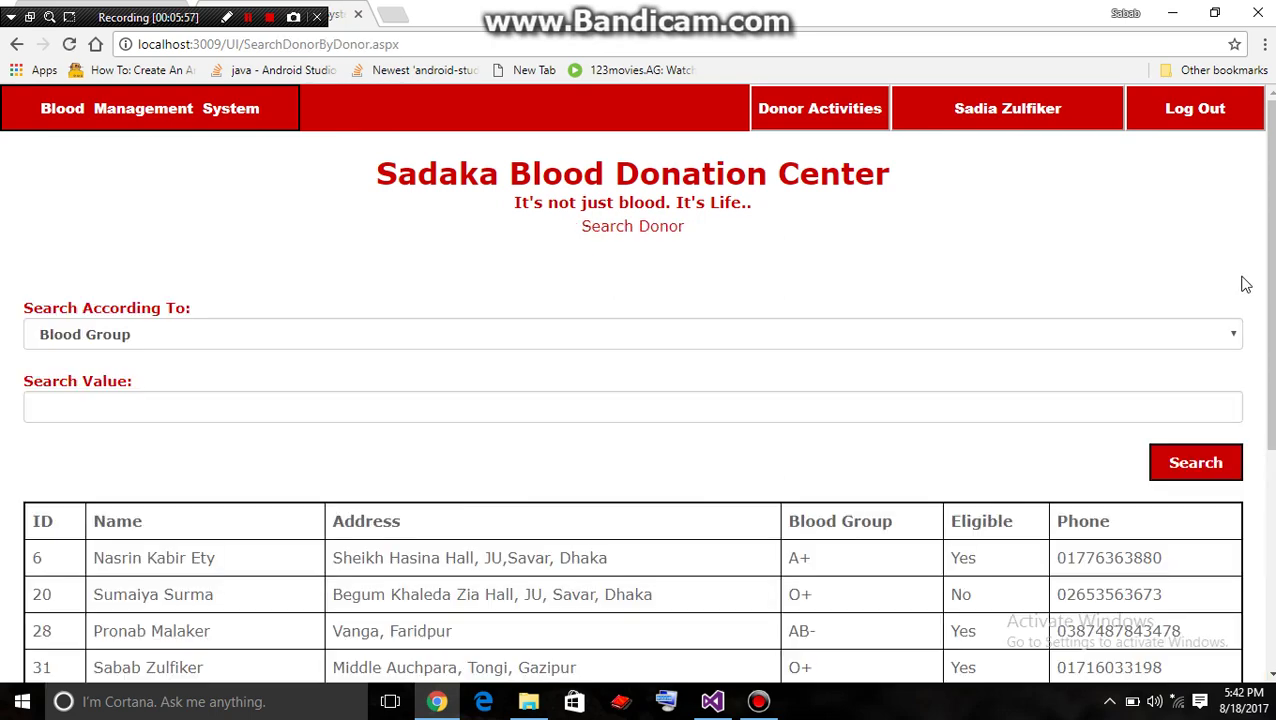
pyautogui.scroll(-2, 1266, 300)
pyautogui.scroll(-1, 638, 400)
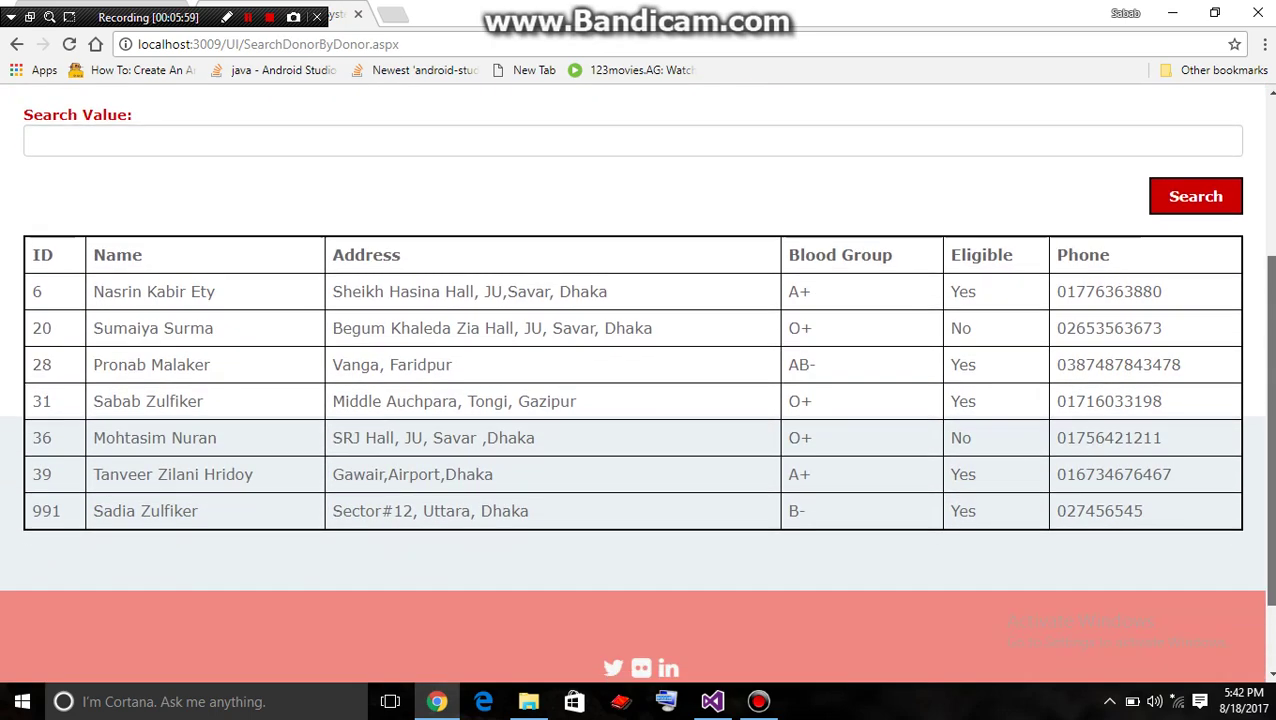
pyautogui.scroll(2, 638, 400)
pyautogui.click(1229, 284)
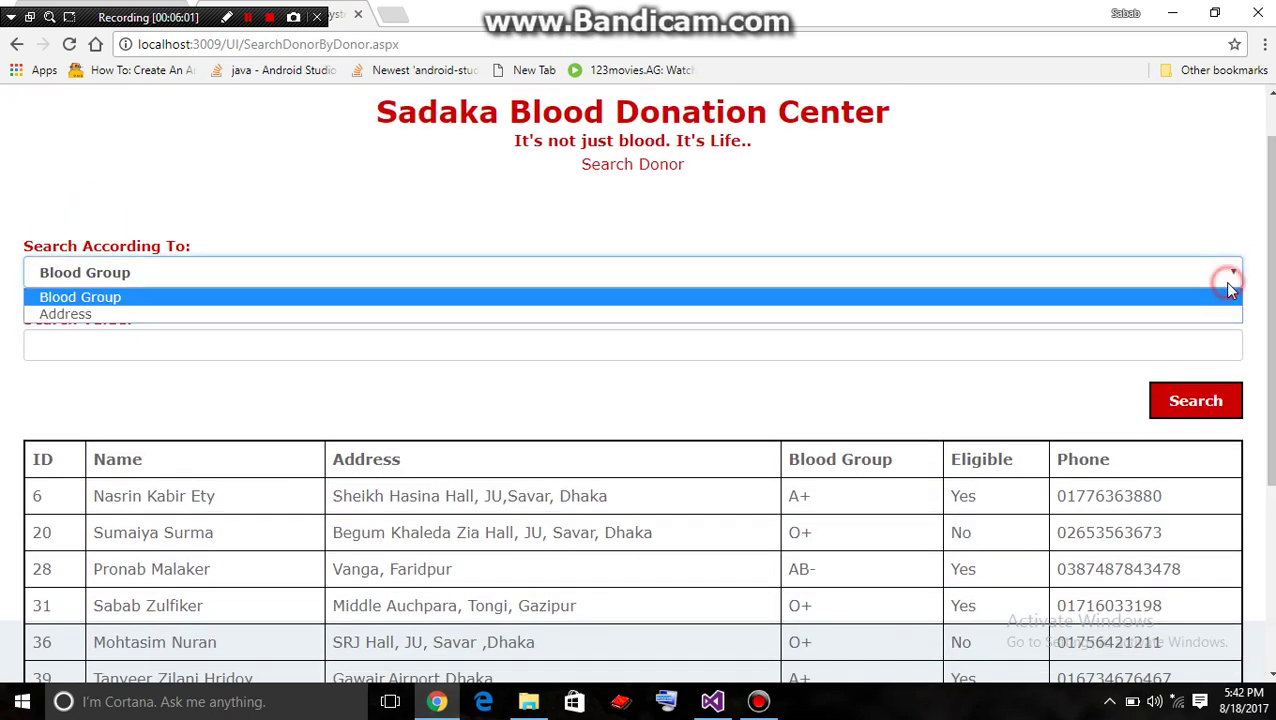
pyautogui.click(1146, 188)
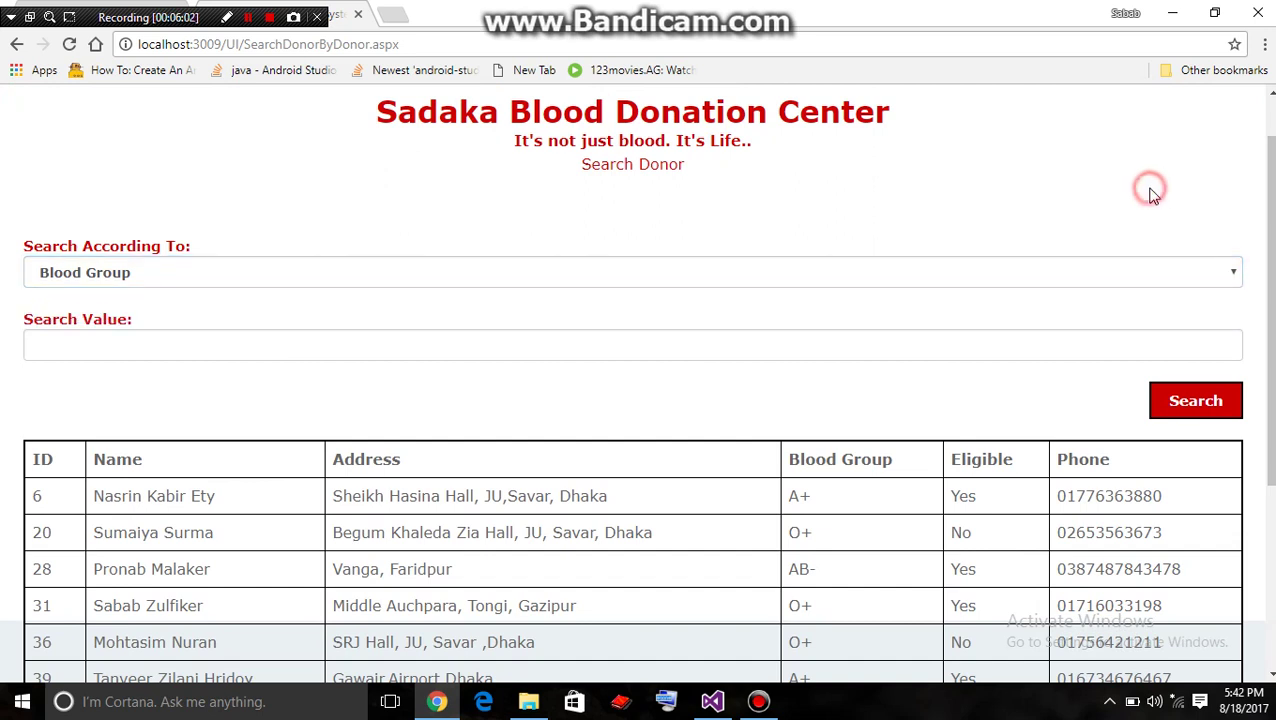
pyautogui.click(1199, 273)
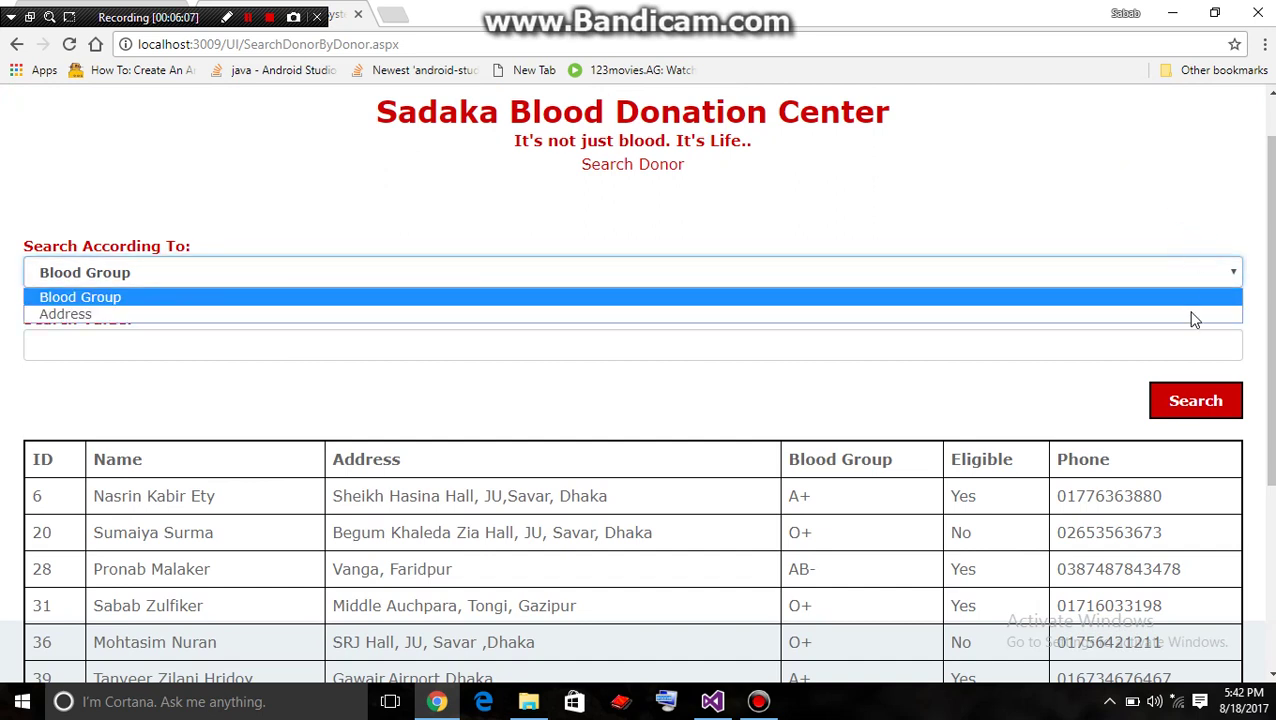
pyautogui.click(1192, 205)
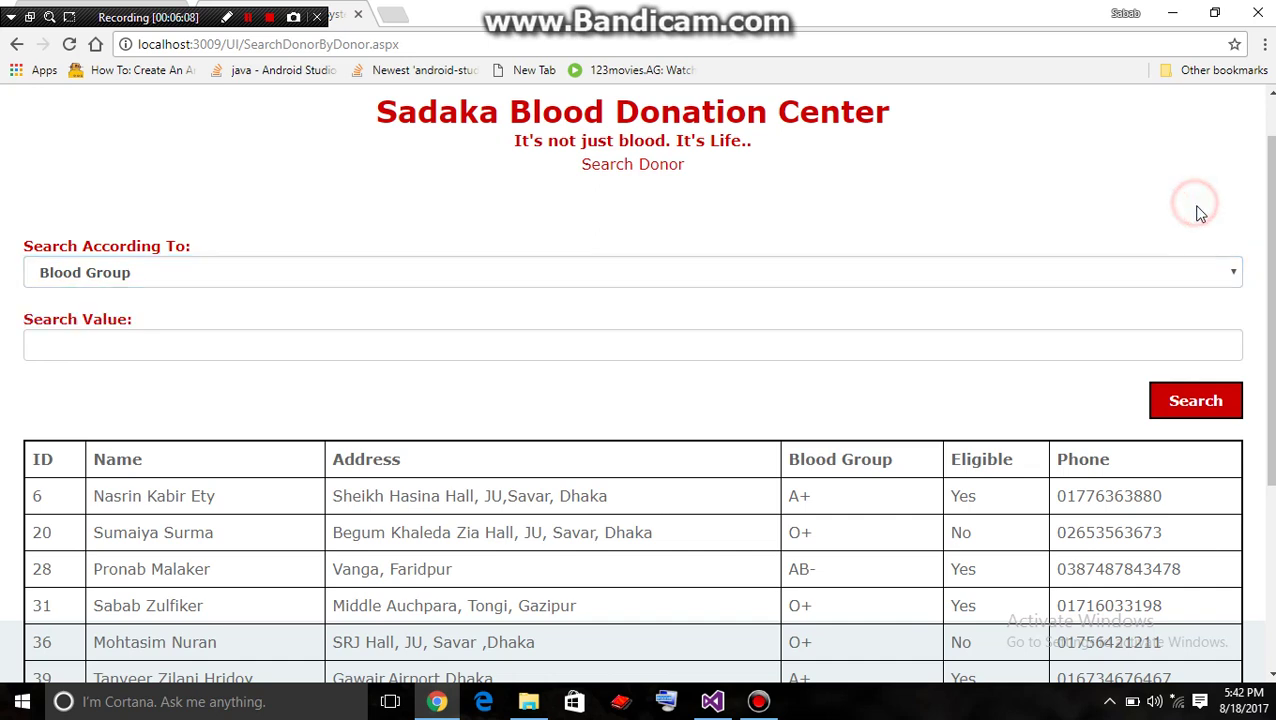
pyautogui.click(1216, 280)
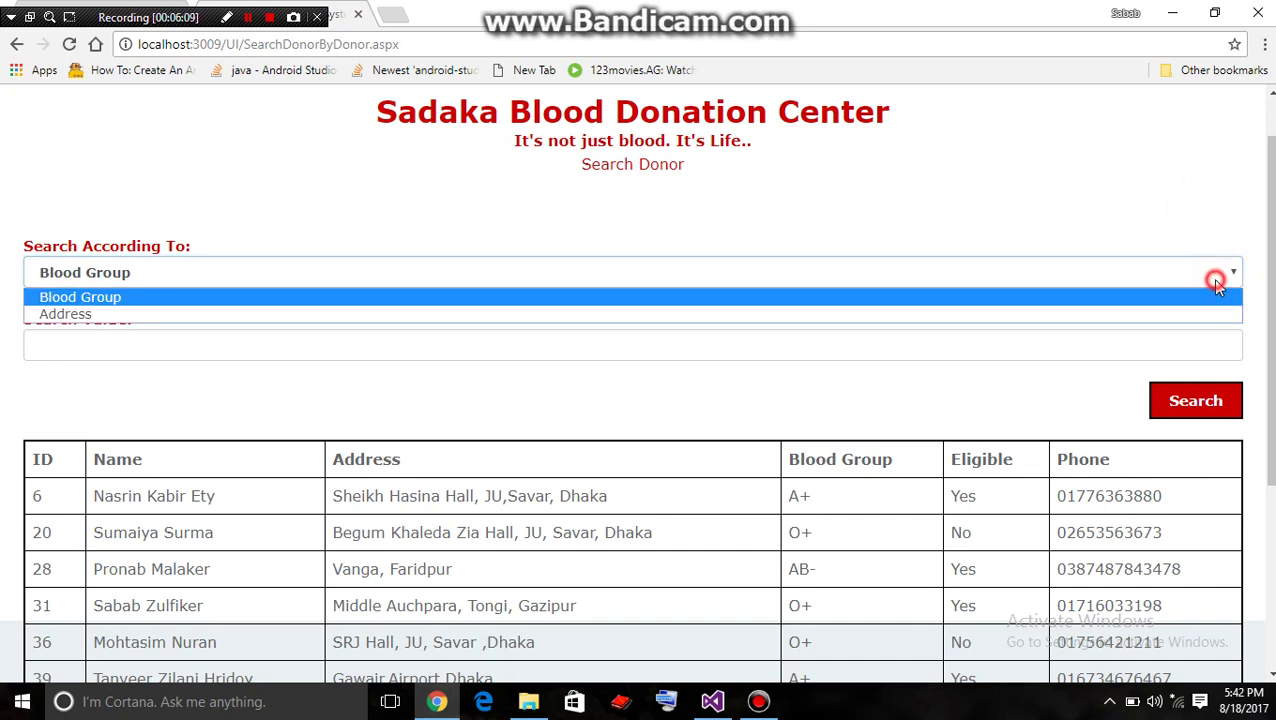
pyautogui.click(997, 297)
# Search for blood group 'a+' and review the two A+ donors, IDs 6 and 39
pyautogui.click(753, 345)
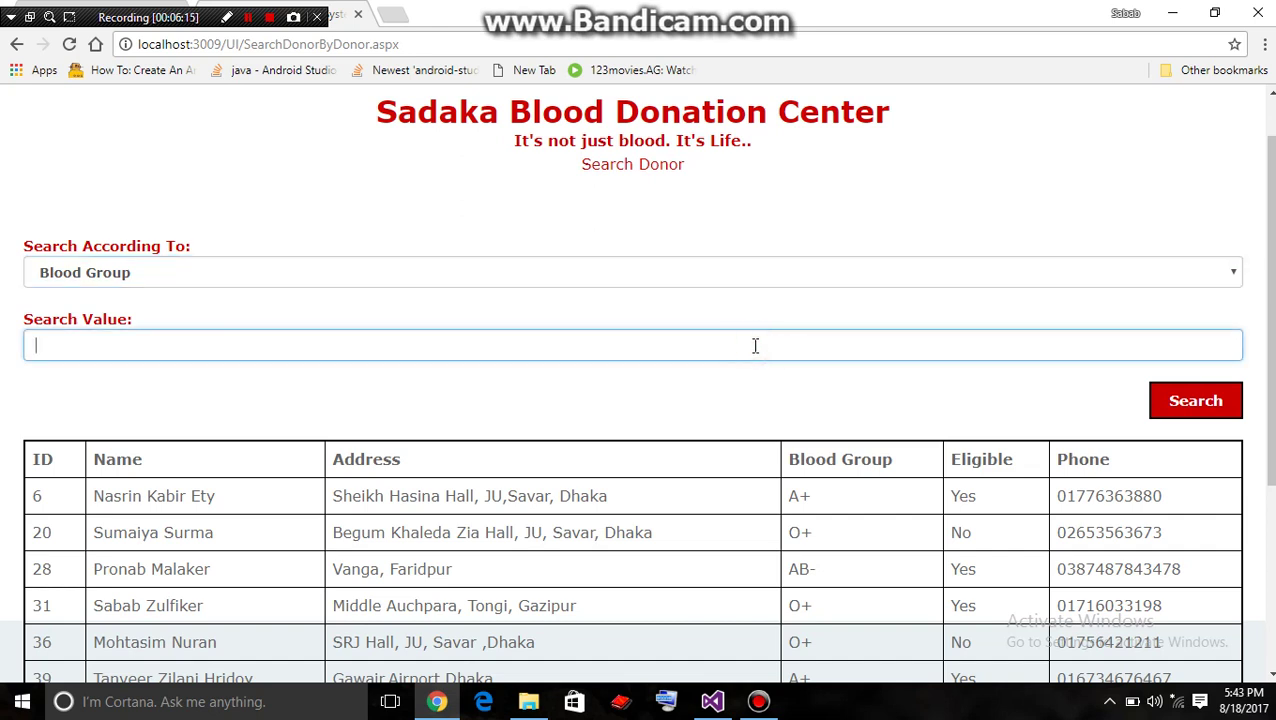
pyautogui.write('a=')
pyautogui.press('BackSpace')
pyautogui.write('+')
pyautogui.click(995, 200)
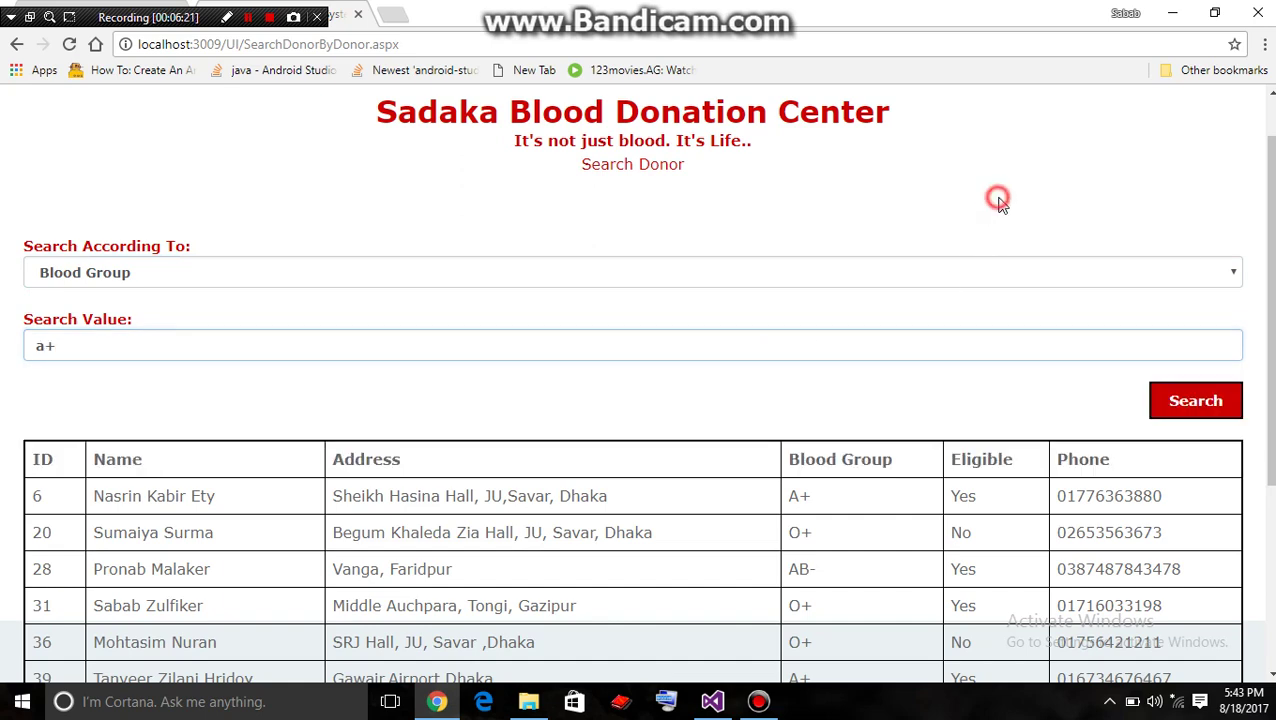
pyautogui.click(1212, 401)
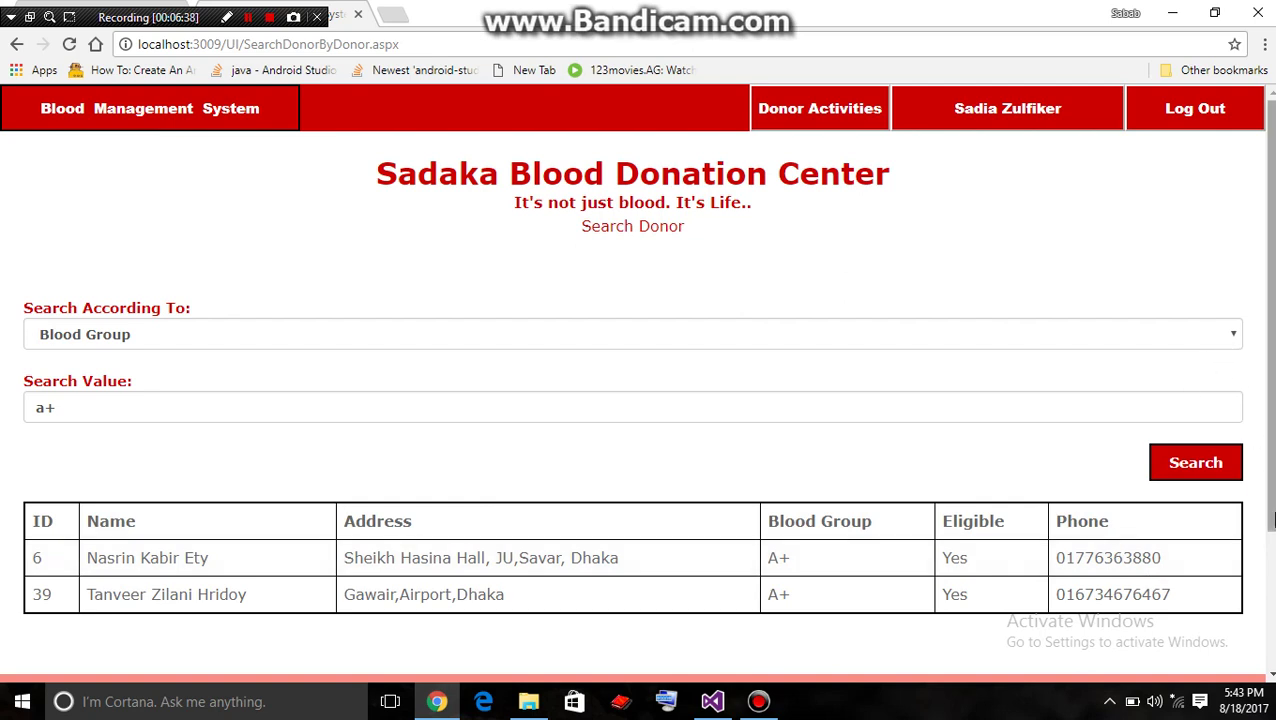
pyautogui.scroll(-1, 1268, 512)
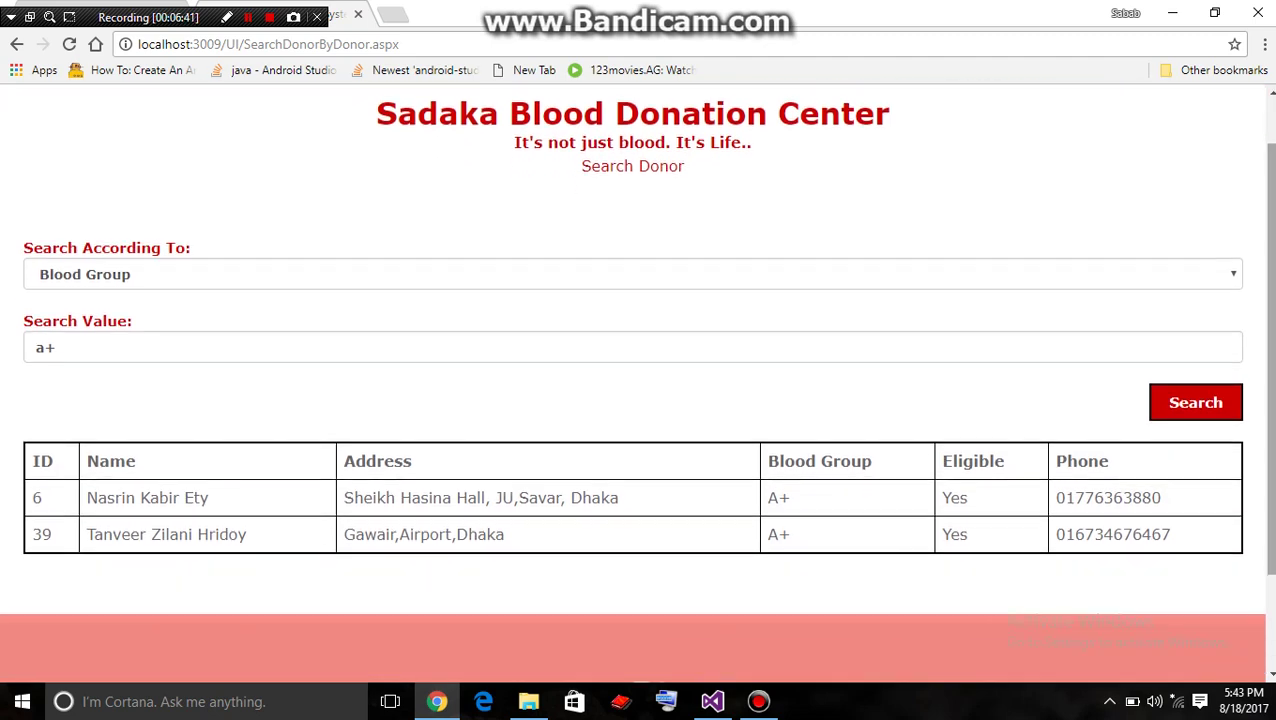
pyautogui.scroll(-1, 1268, 400)
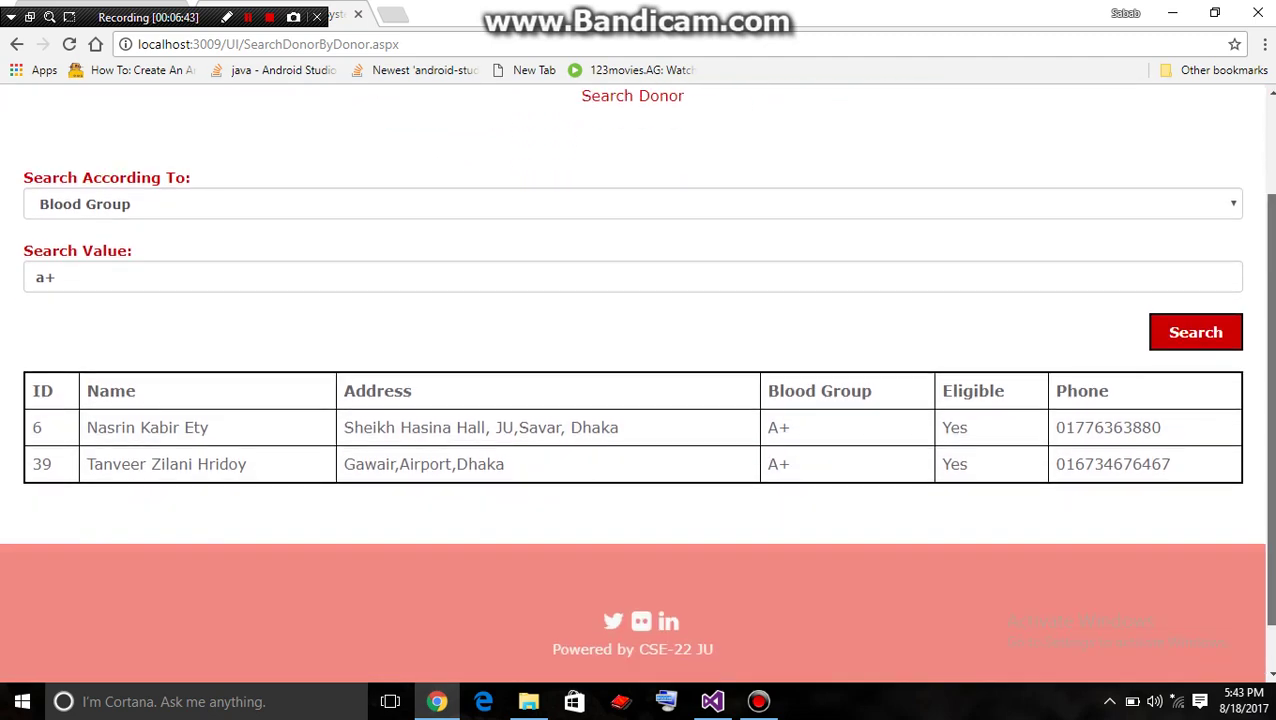
pyautogui.scroll(2, 1268, 400)
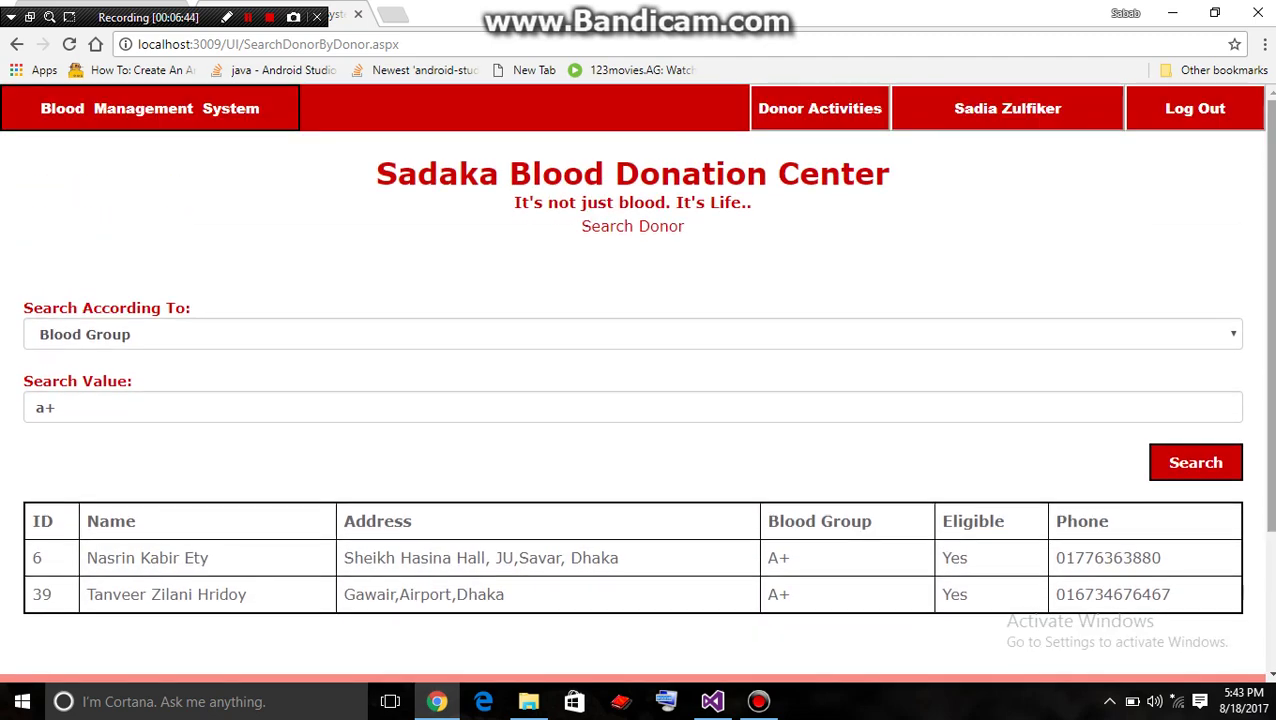
# Go to Donor Activities and open the signed-in donor's profile (ID 991, blood group B-)
pyautogui.click(792, 117)
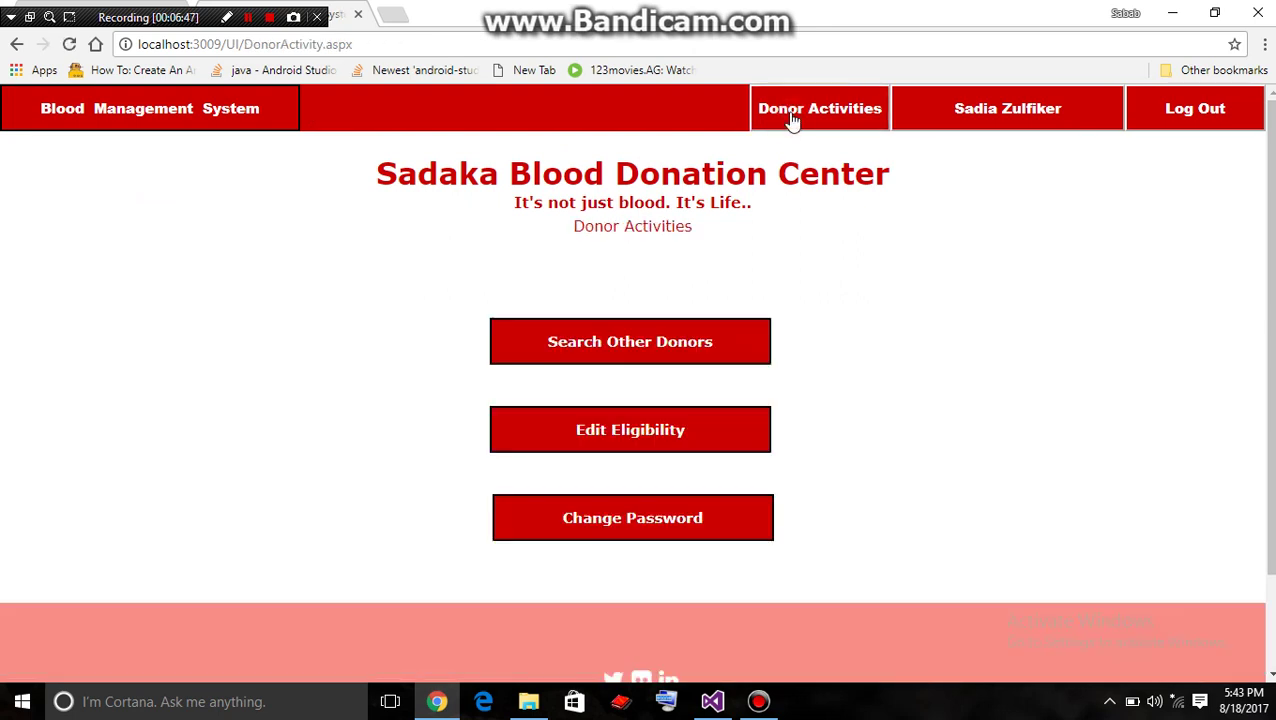
pyautogui.click(993, 118)
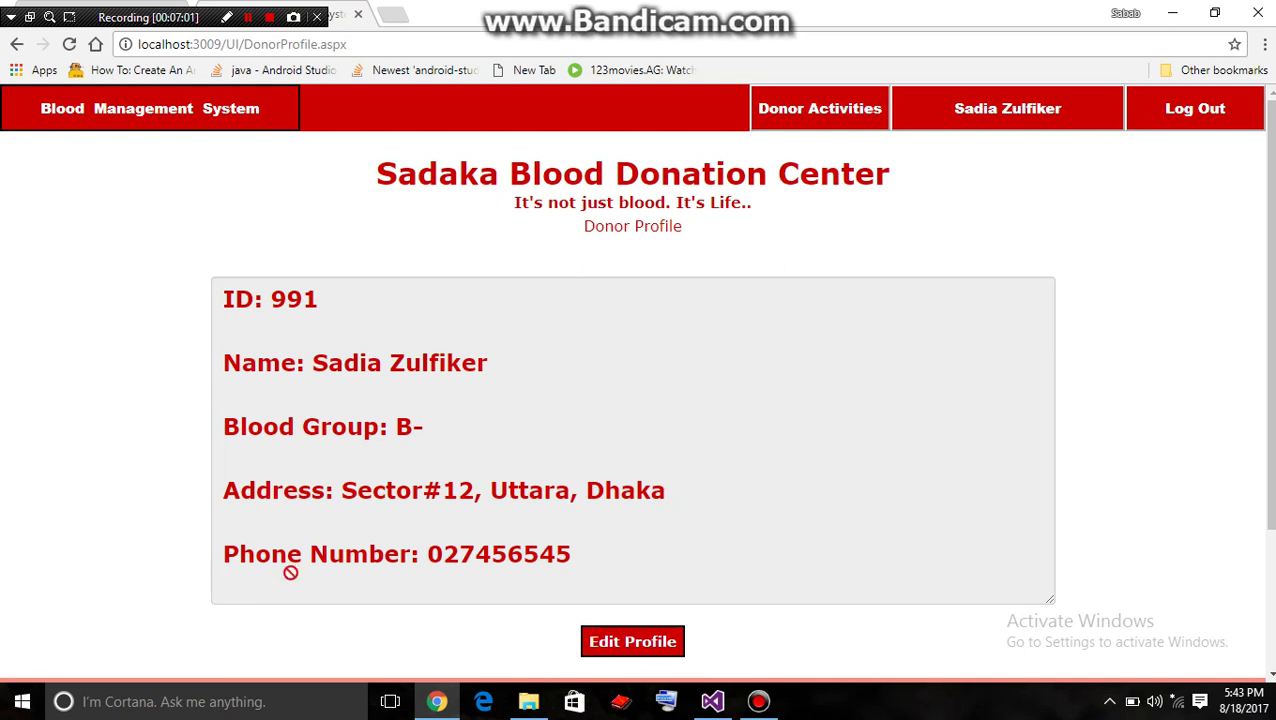
pyautogui.scroll(-2, 414, 438)
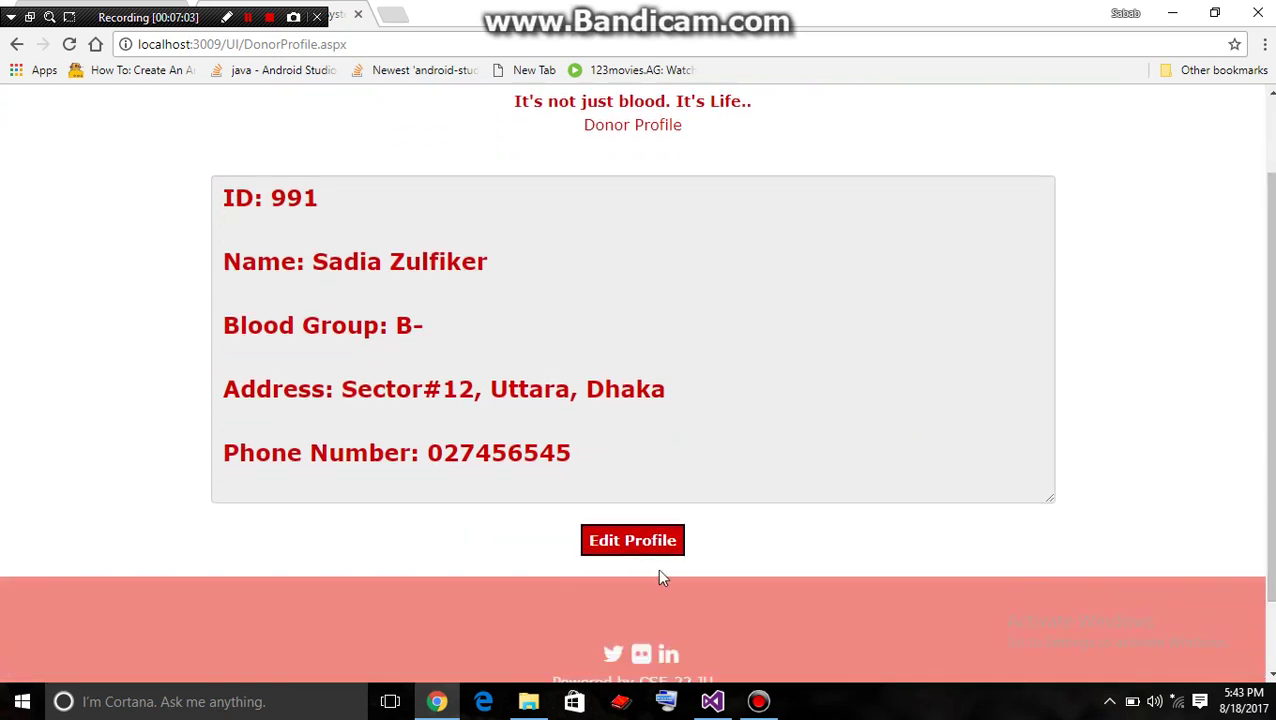
# Edit the profile address from Sector#12 to Sector#10, Uttara, Dhaka and save it
pyautogui.click(663, 543)
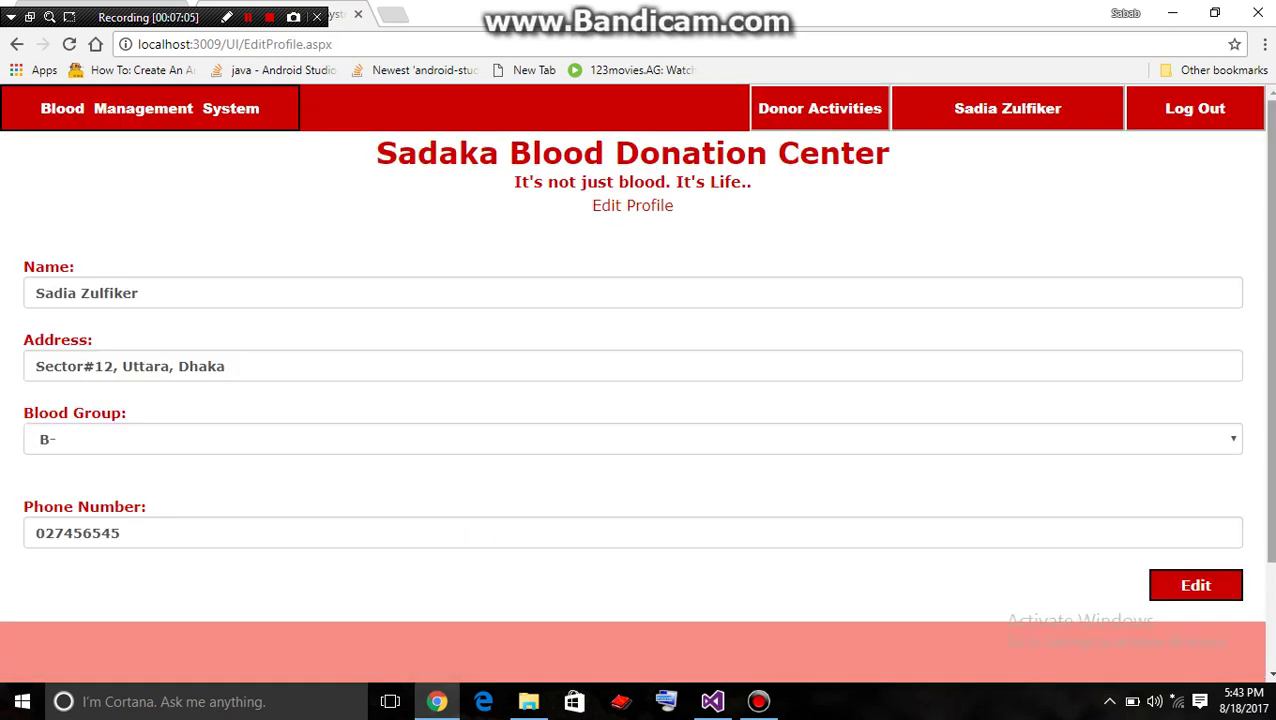
pyautogui.scroll(-1, 645, 588)
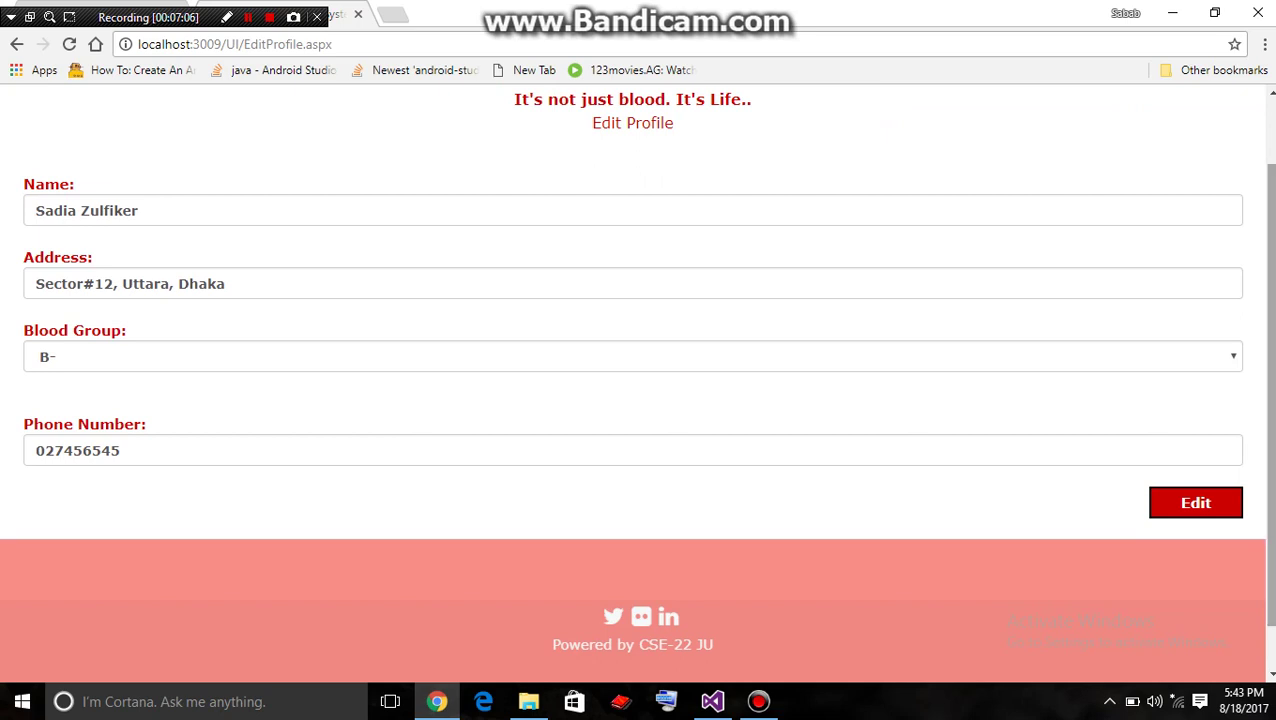
pyautogui.click(178, 286)
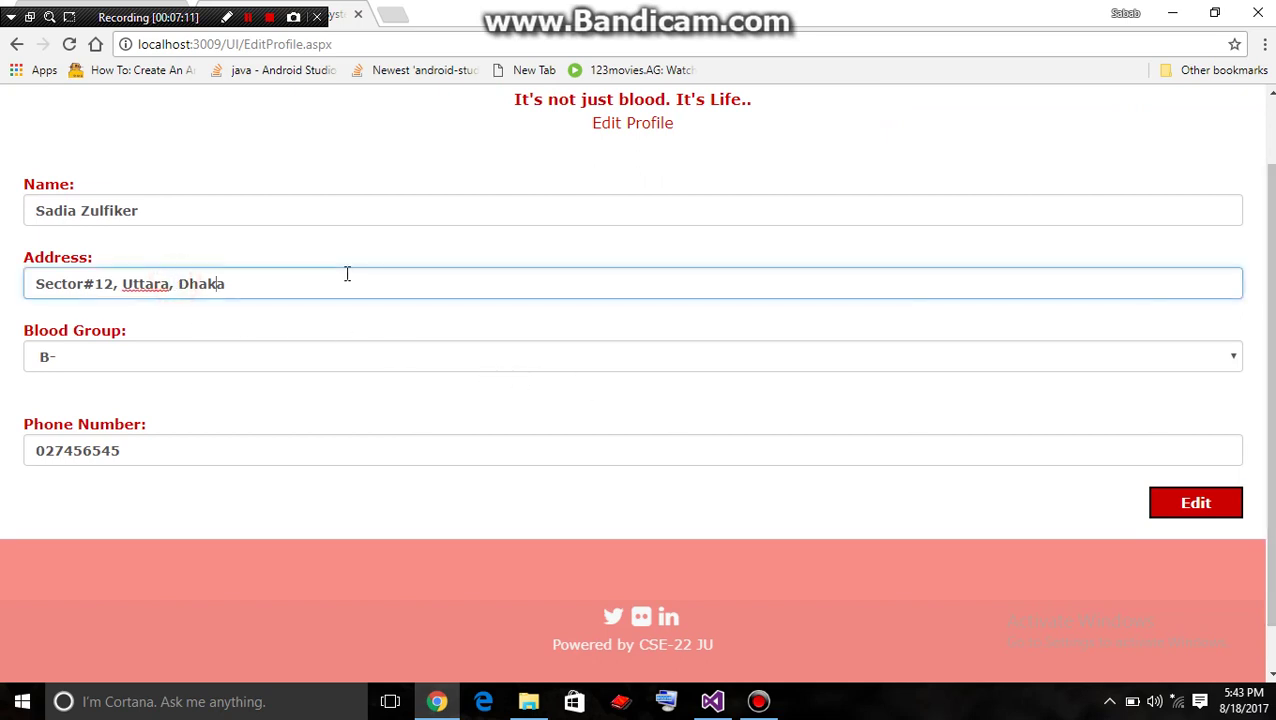
pyautogui.press('Left')
pyautogui.press('Left')
pyautogui.press('Left')
pyautogui.press('BackSpace')
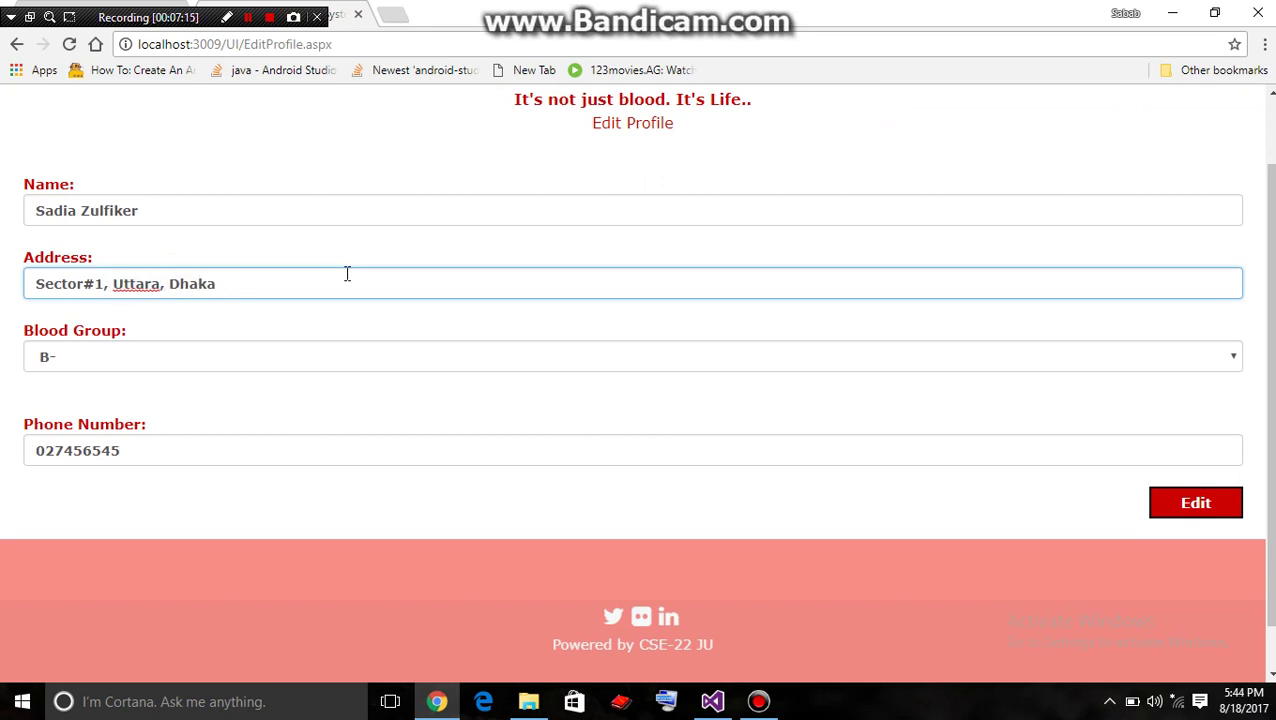
pyautogui.write('0')
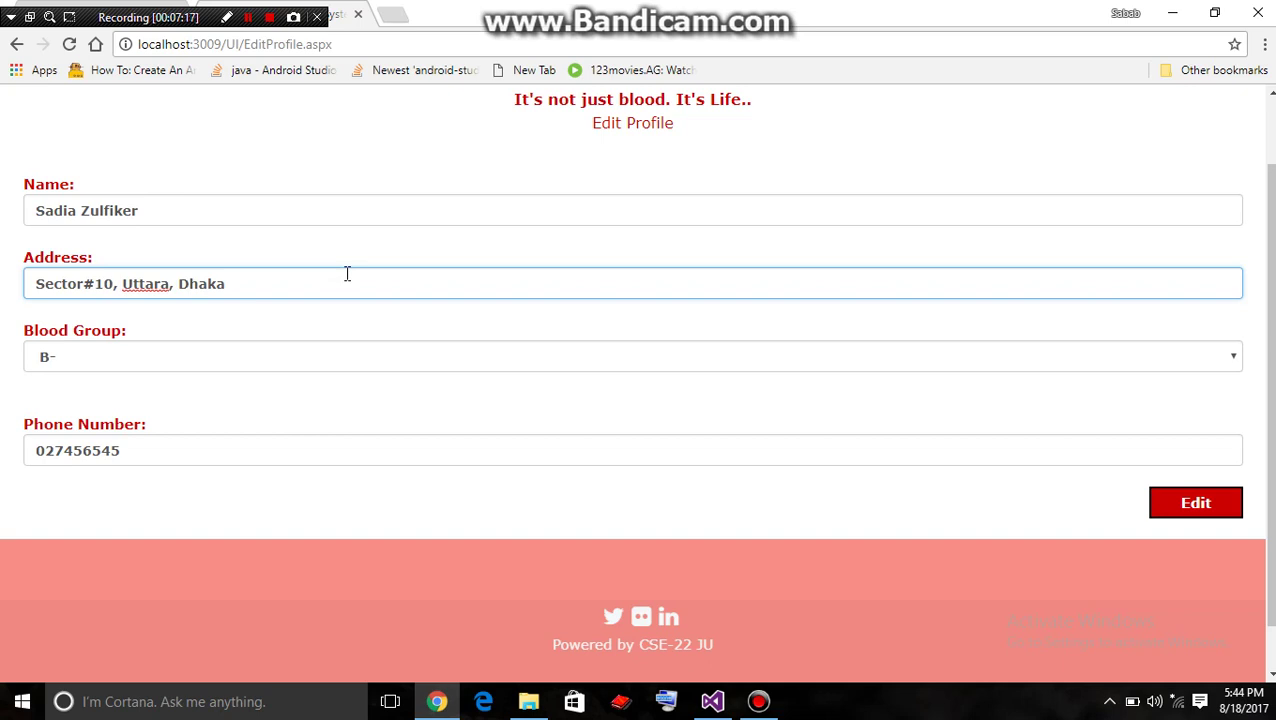
pyautogui.click(373, 420)
pyautogui.click(298, 460)
pyautogui.click(1198, 506)
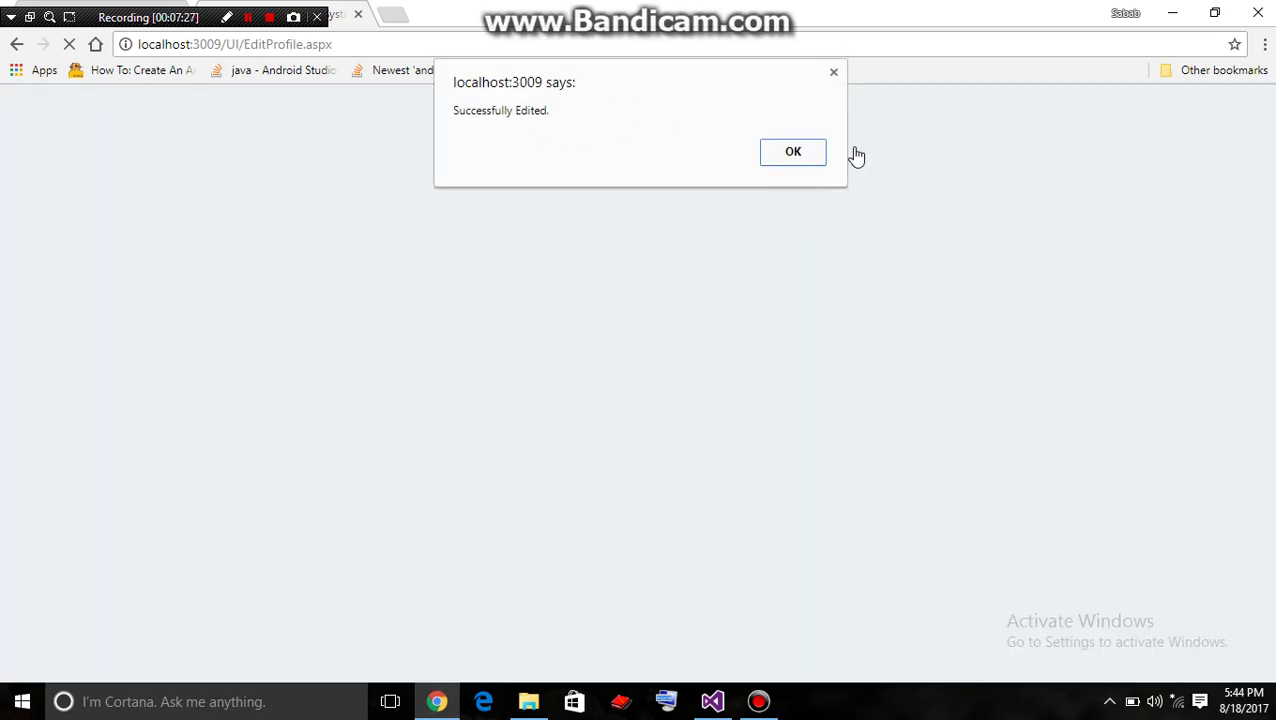
pyautogui.click(792, 153)
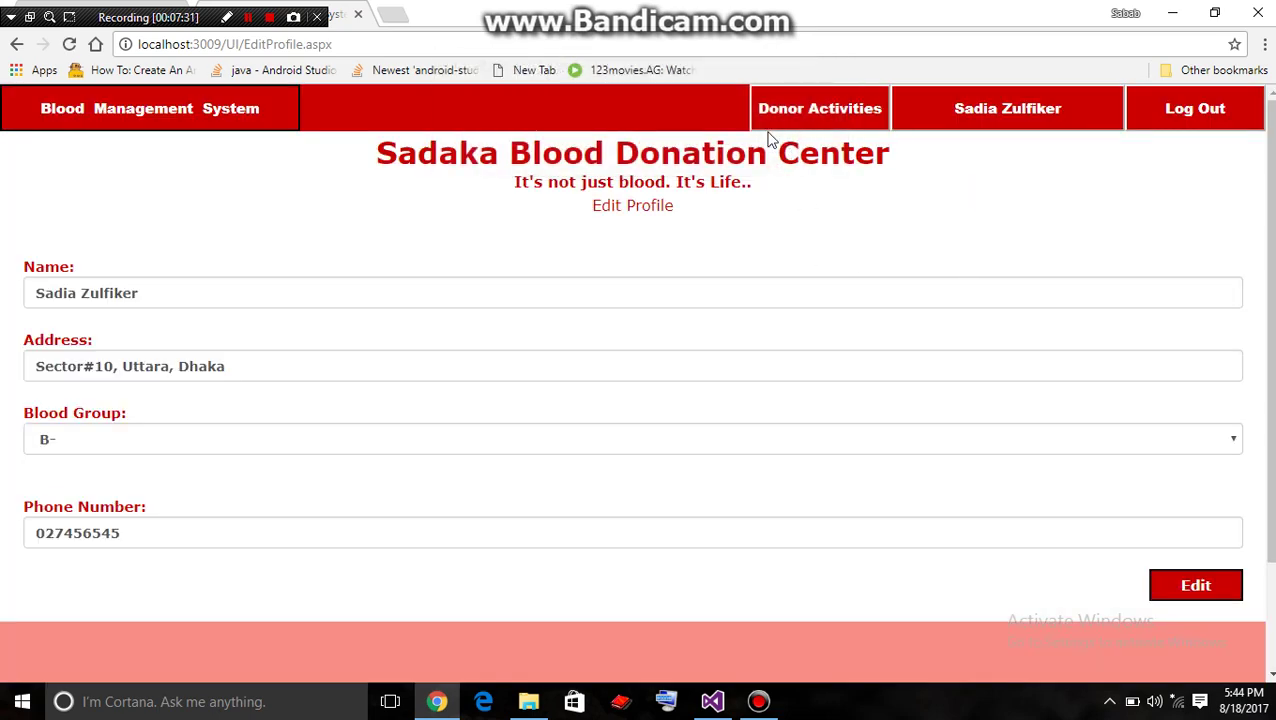
# Check the profile for the new address, then return to Donor Activities
pyautogui.click(829, 122)
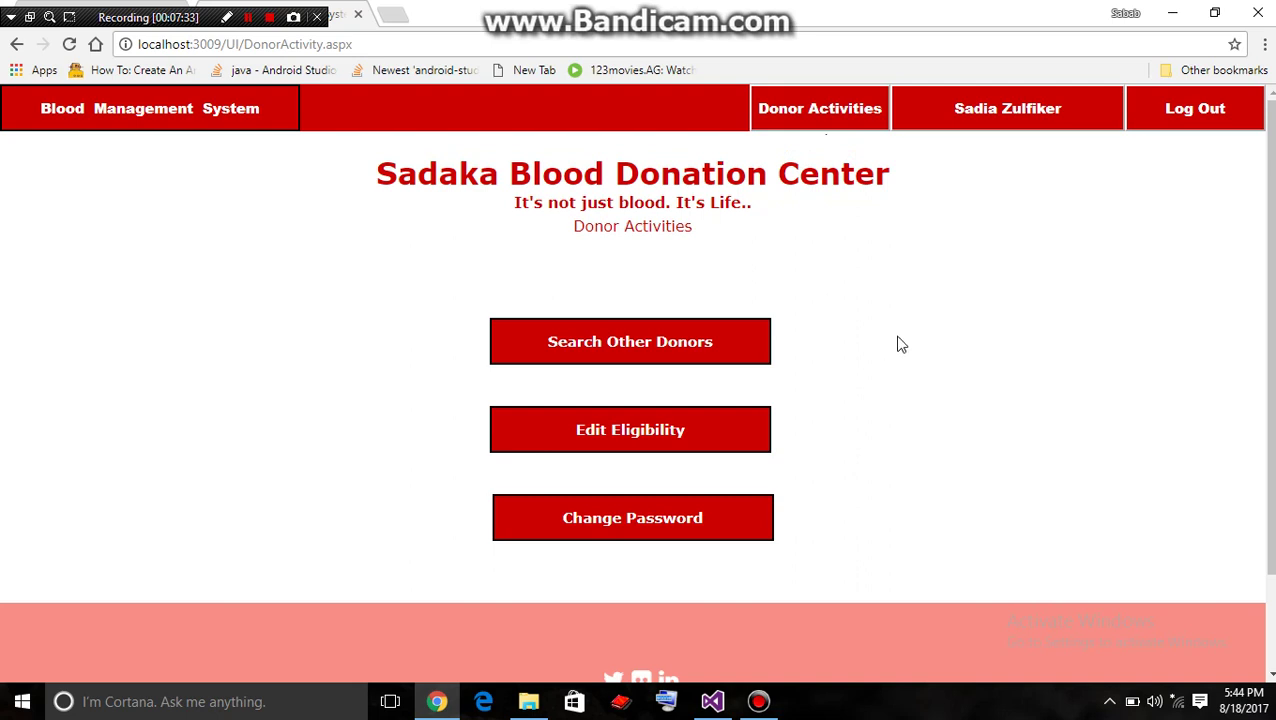
pyautogui.click(1009, 113)
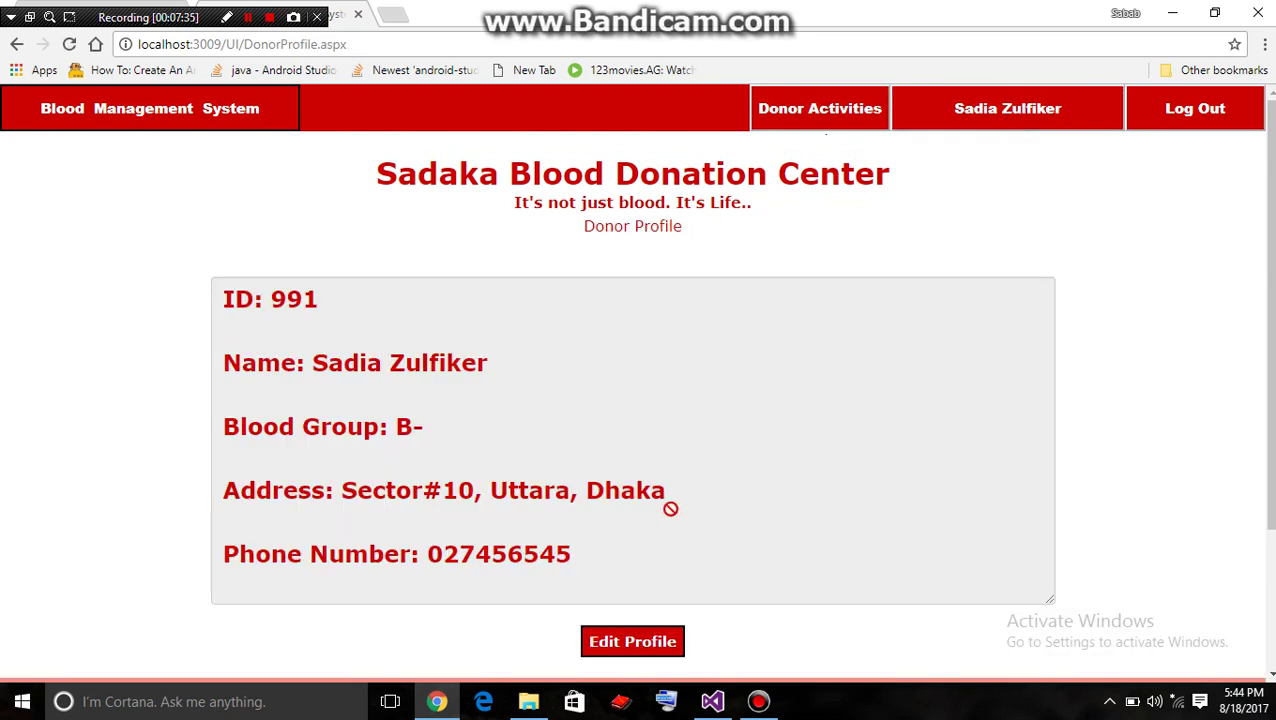
pyautogui.click(630, 648)
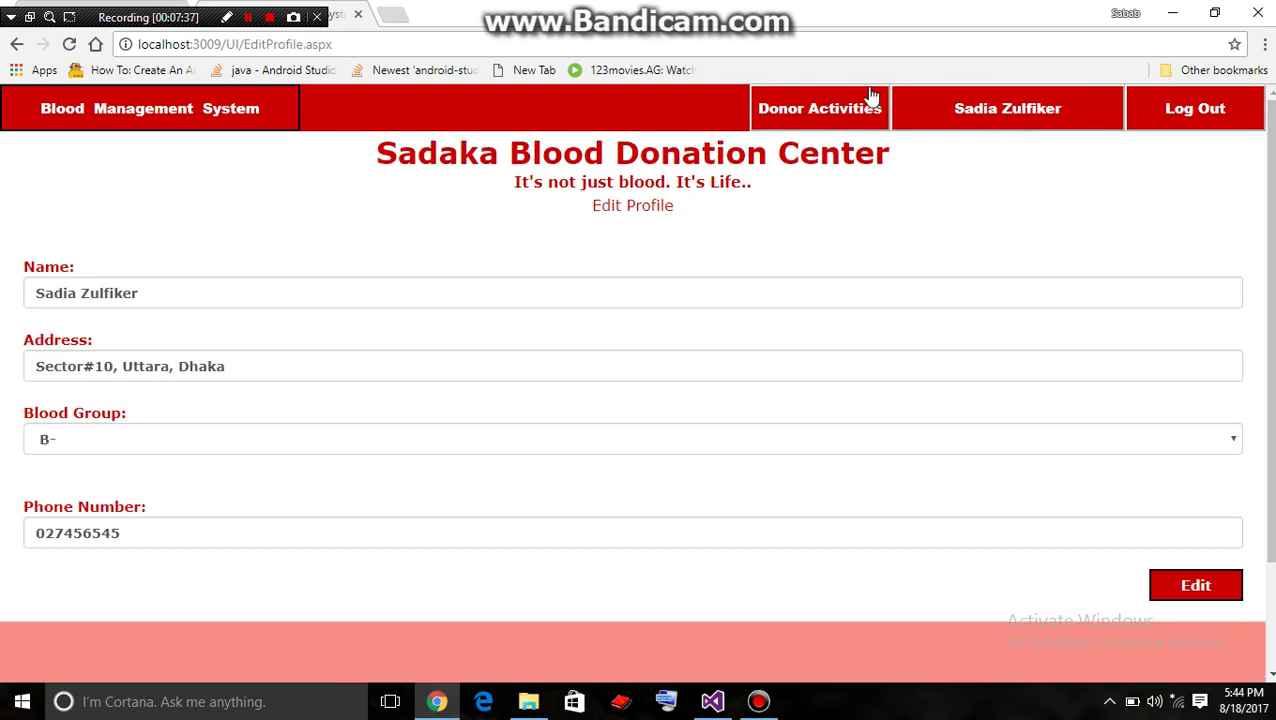
pyautogui.click(815, 108)
# Change the donor's eligibility to No, confirm the success message, and reload to verify
pyautogui.click(733, 424)
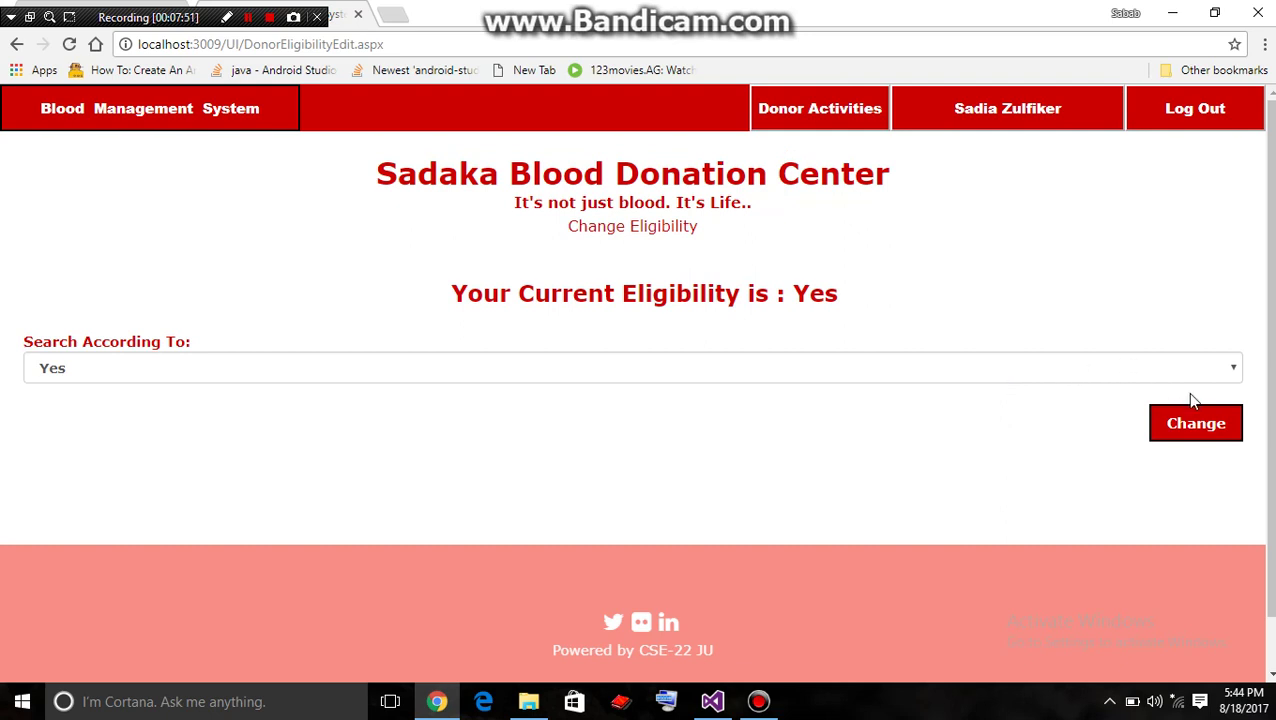
pyautogui.click(1218, 369)
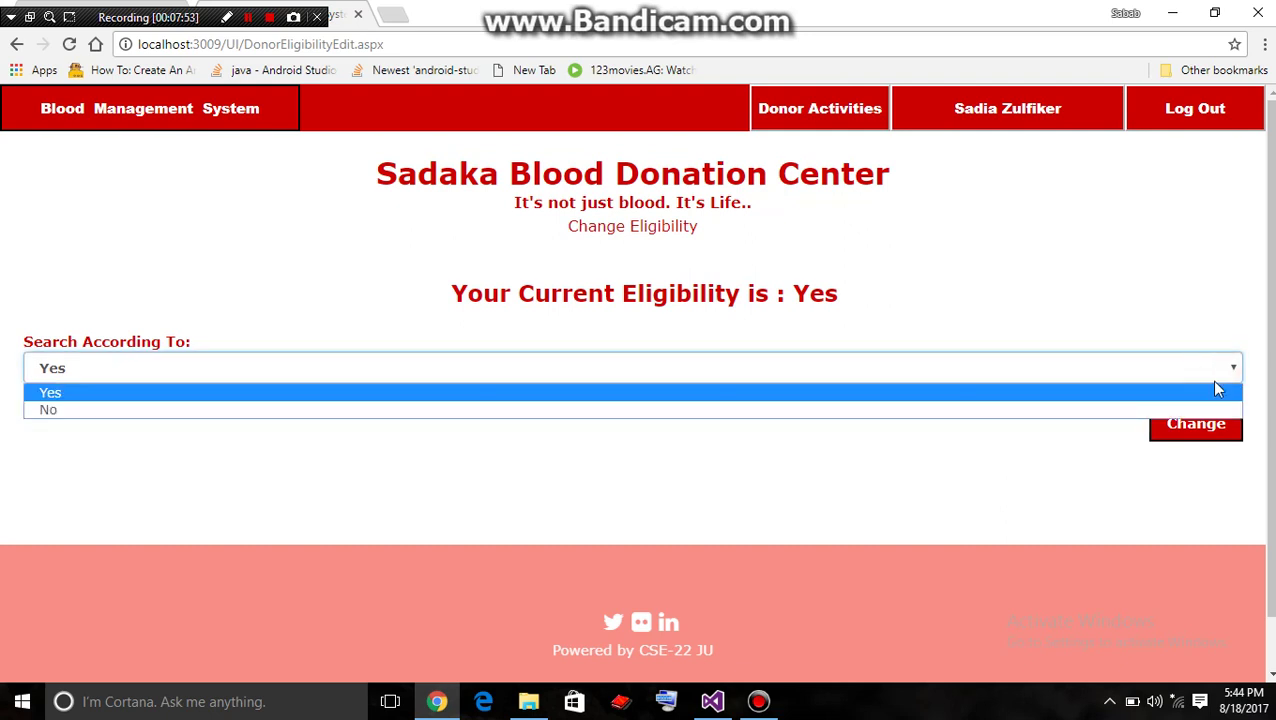
pyautogui.click(1198, 407)
pyautogui.click(1055, 481)
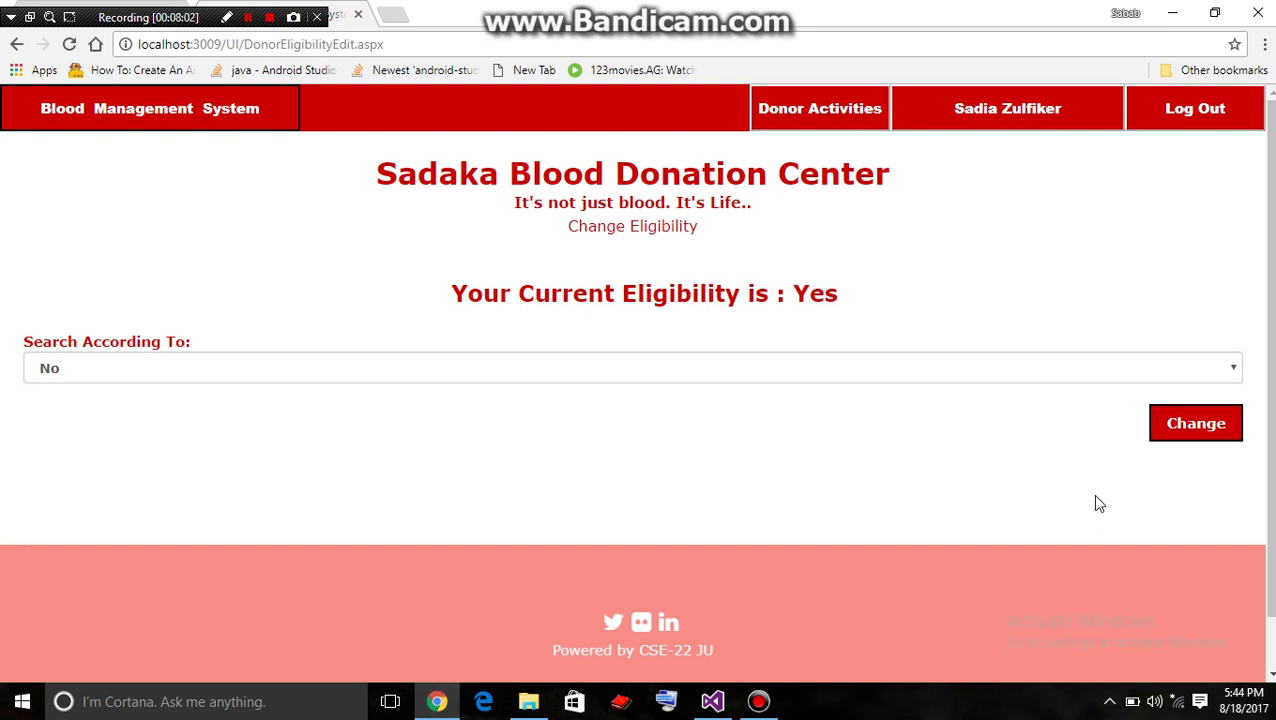
pyautogui.scroll(-1, 1268, 480)
pyautogui.scroll(1, 1268, 480)
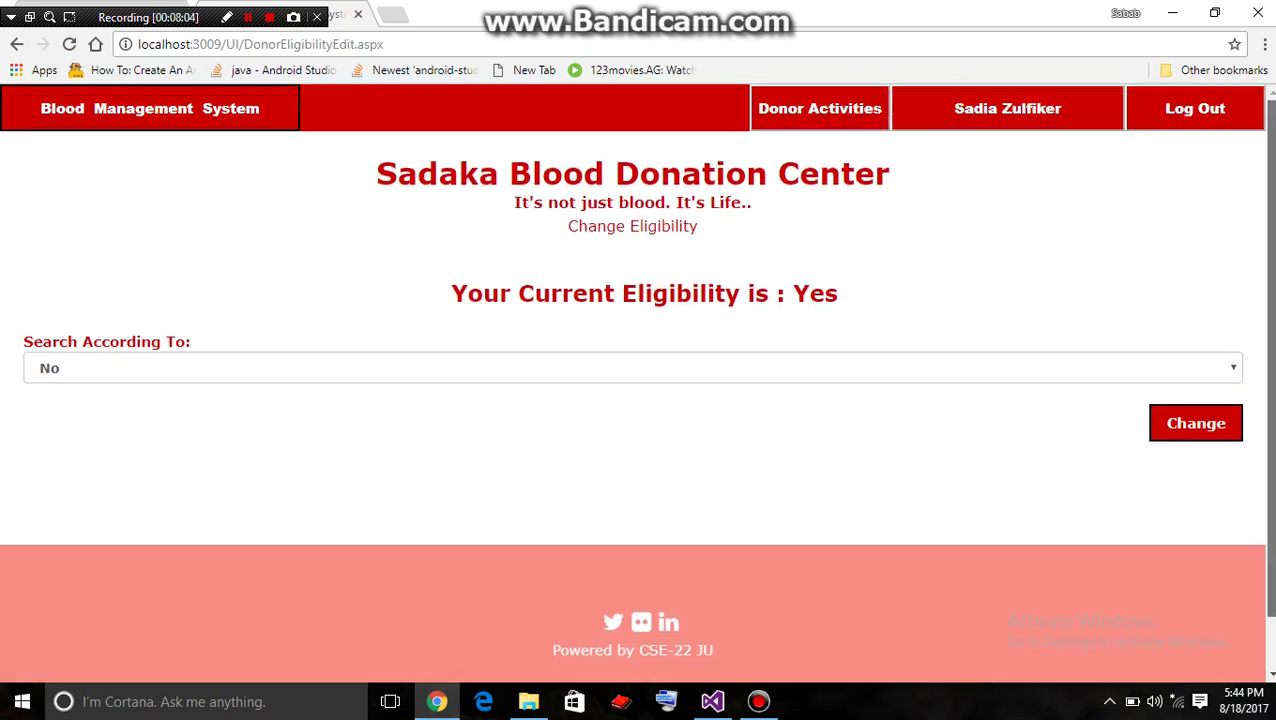
pyautogui.click(1188, 424)
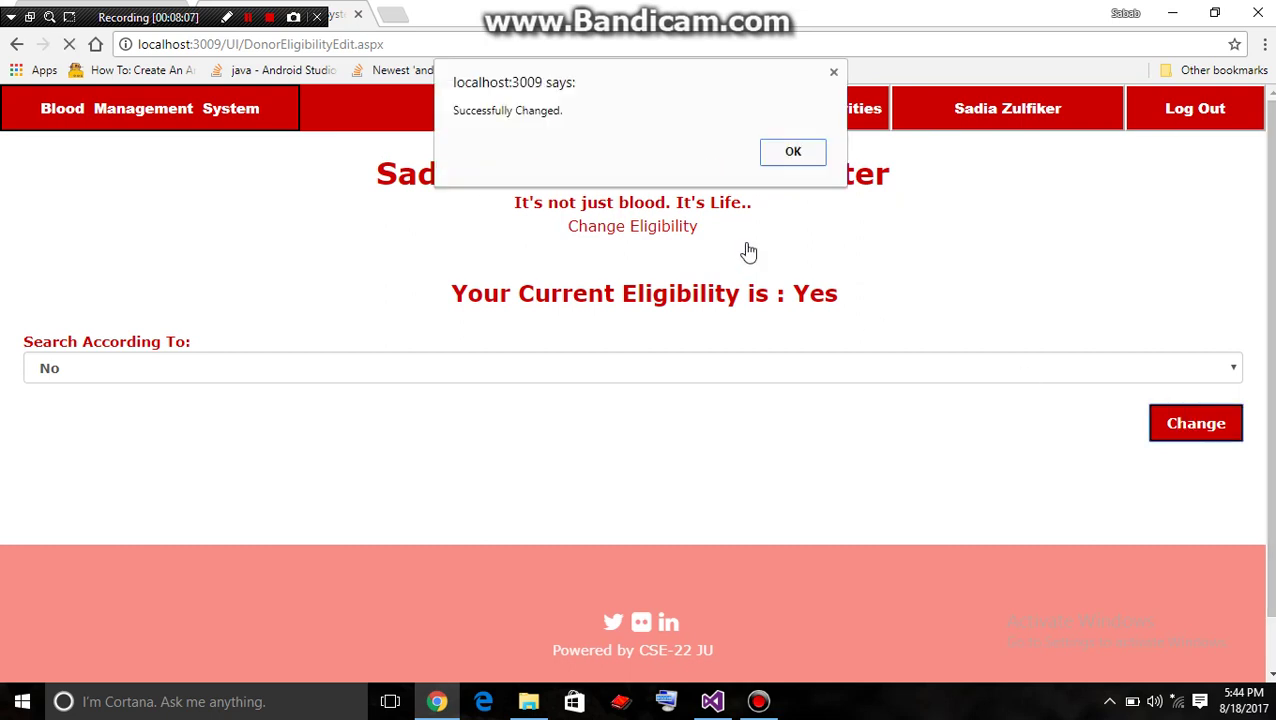
pyautogui.click(790, 155)
pyautogui.click(759, 47)
pyautogui.press('Return')
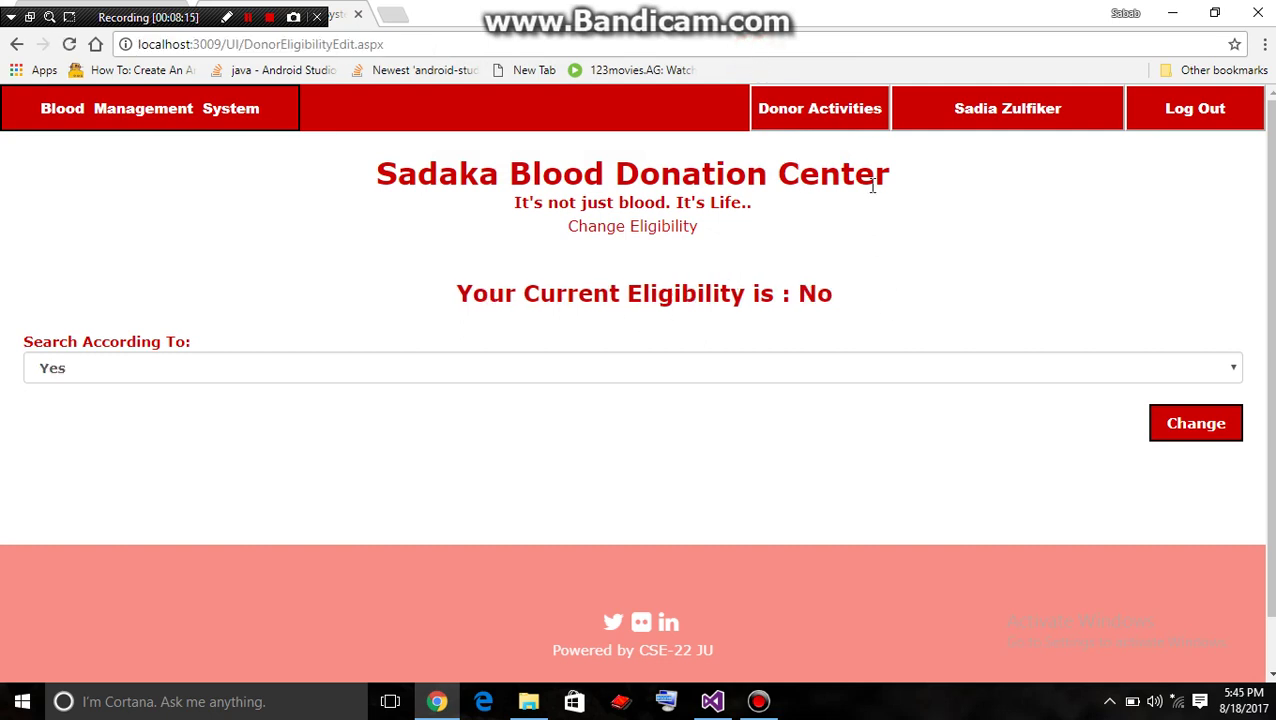
# On the Change Password page, enter the current and new passwords and submit the change
pyautogui.click(846, 121)
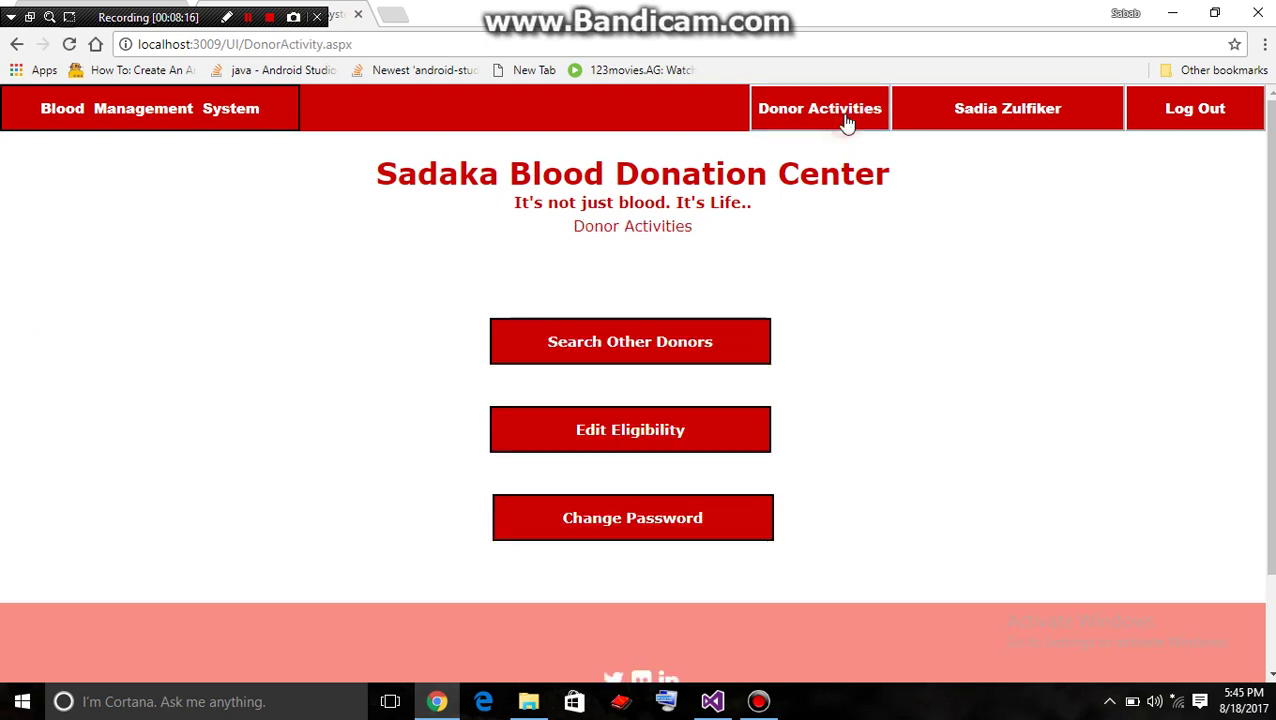
pyautogui.click(722, 524)
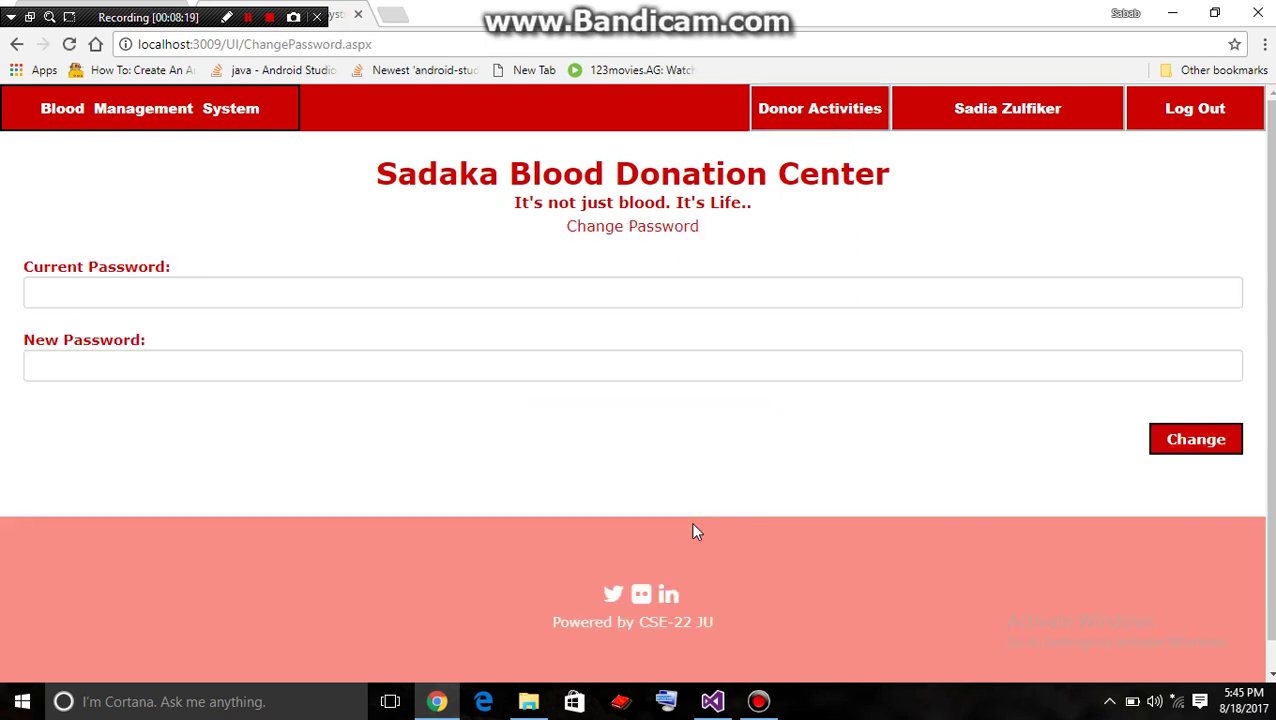
pyautogui.click(600, 294)
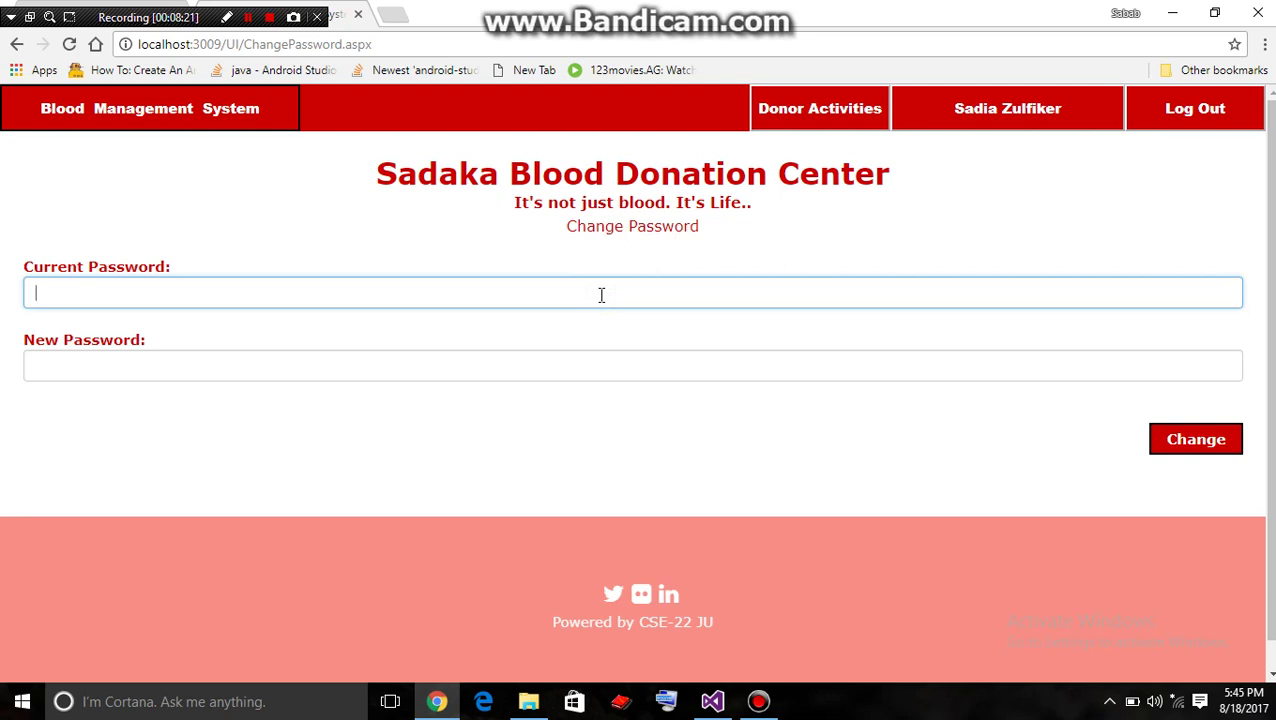
pyautogui.write('12345')
pyautogui.click(556, 382)
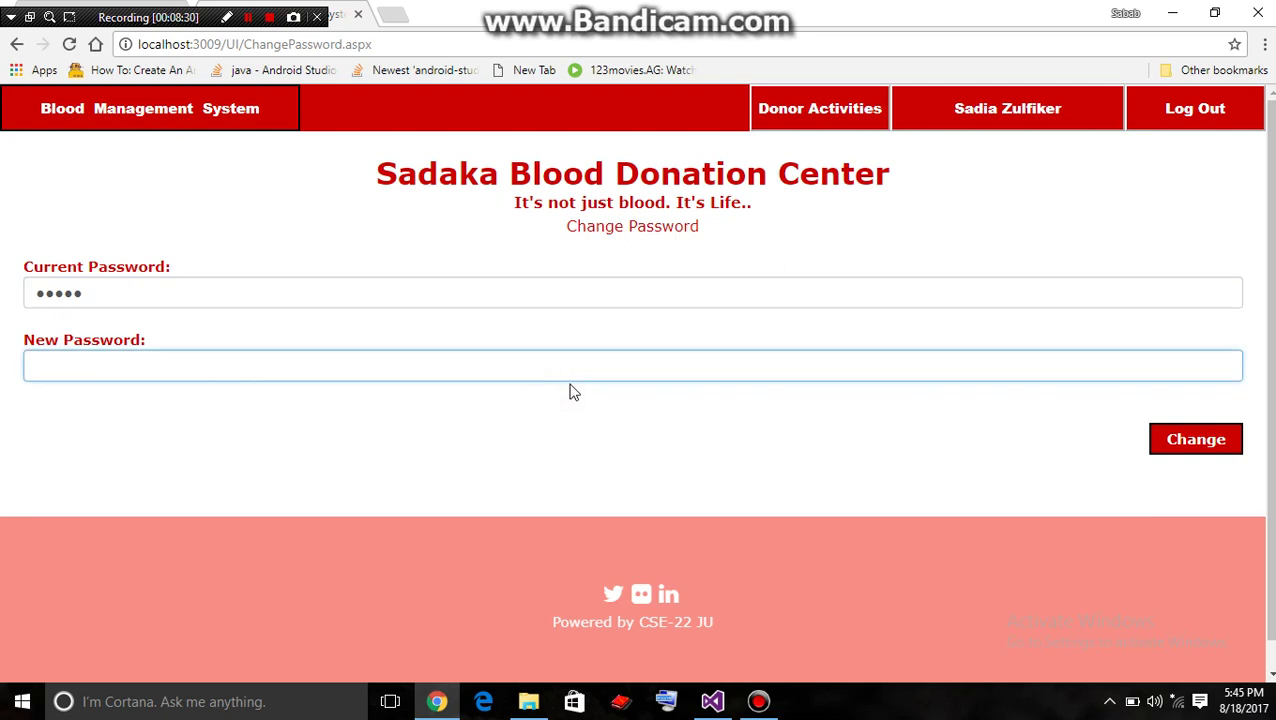
pyautogui.write('123')
pyautogui.press('BackSpace')
pyautogui.write('12345')
pyautogui.click(1214, 441)
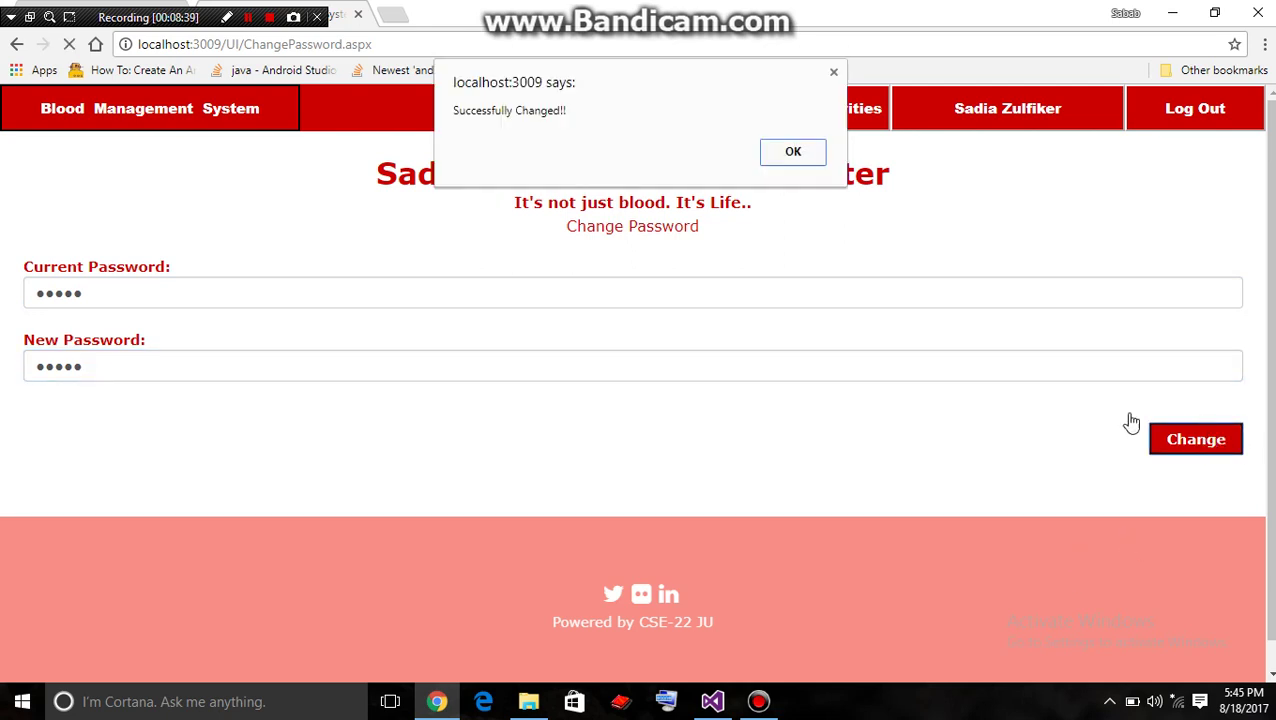
# Retry the password change with a wrong current password, getting 'Current Password is Incorrect!!'
pyautogui.click(799, 162)
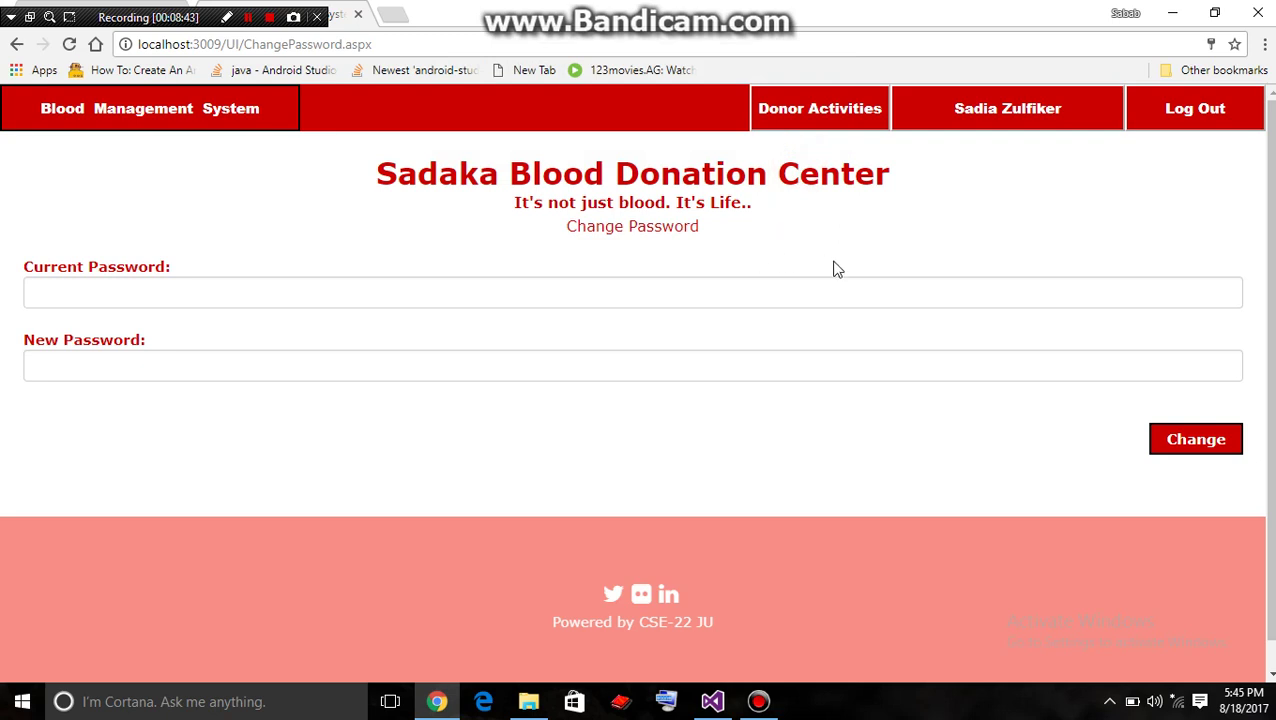
pyautogui.click(698, 299)
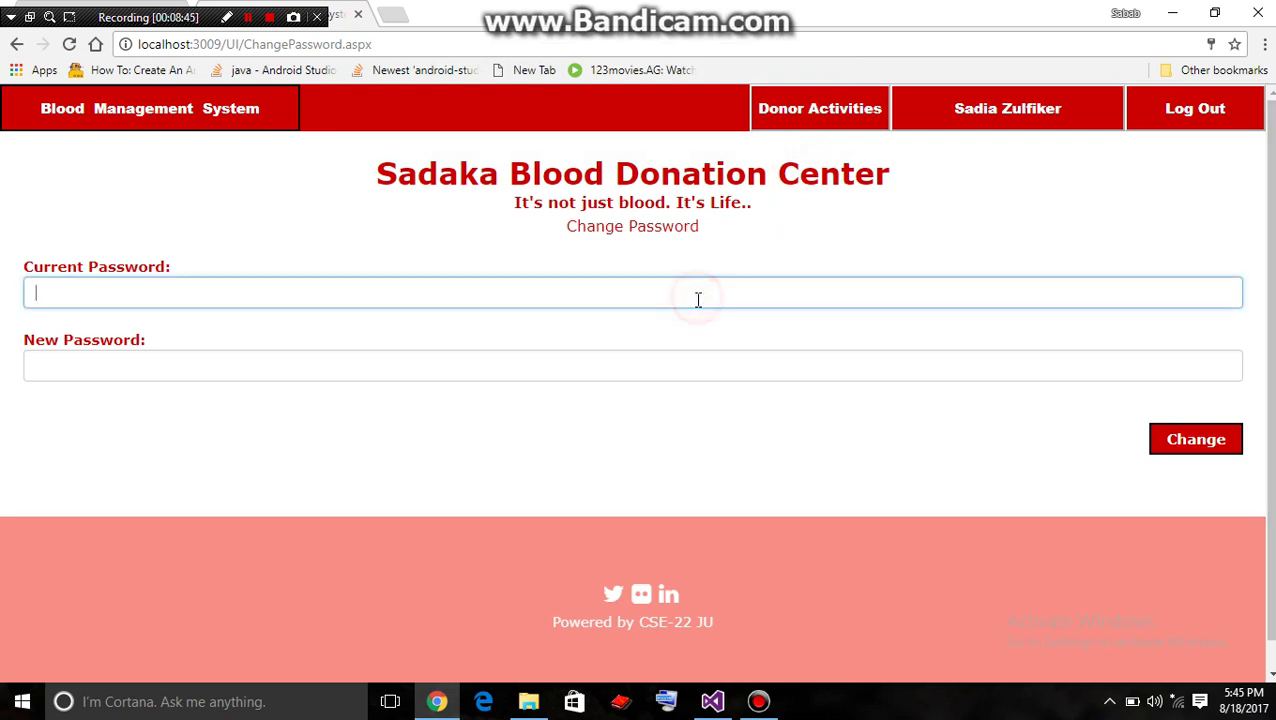
pyautogui.write('*******')
pyautogui.click(654, 368)
pyautogui.write('********')
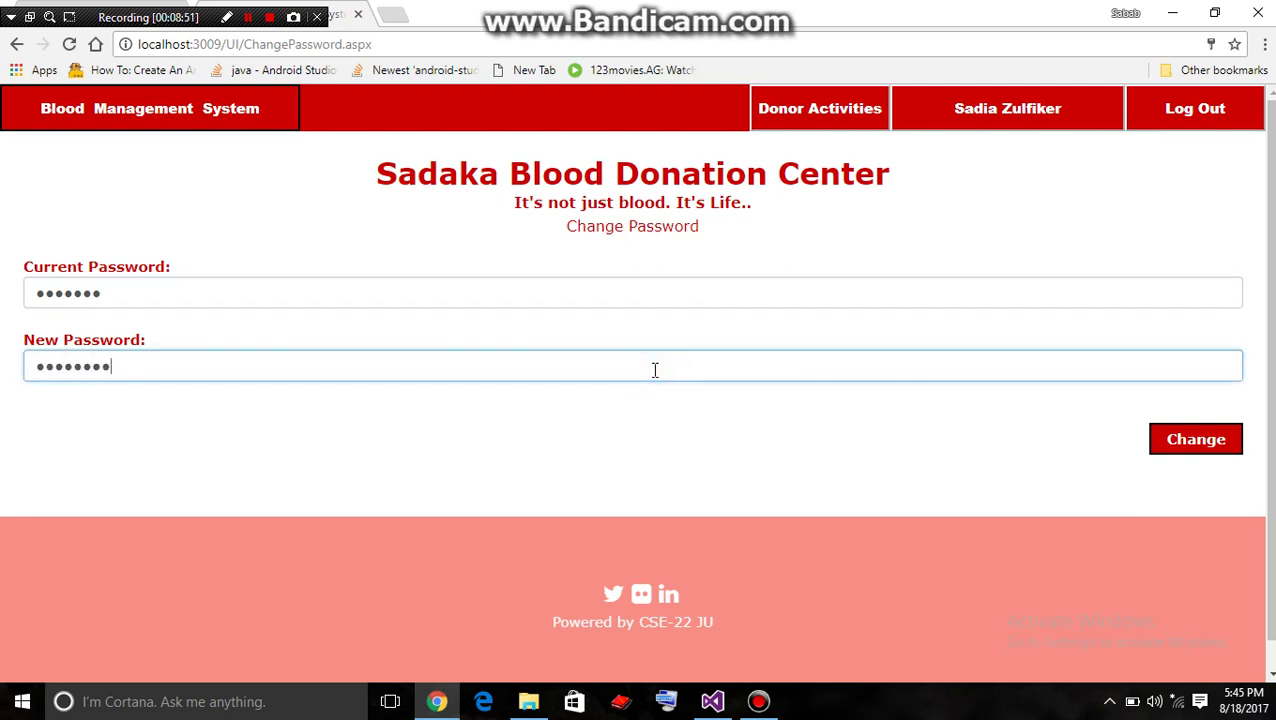
pyautogui.click(1208, 446)
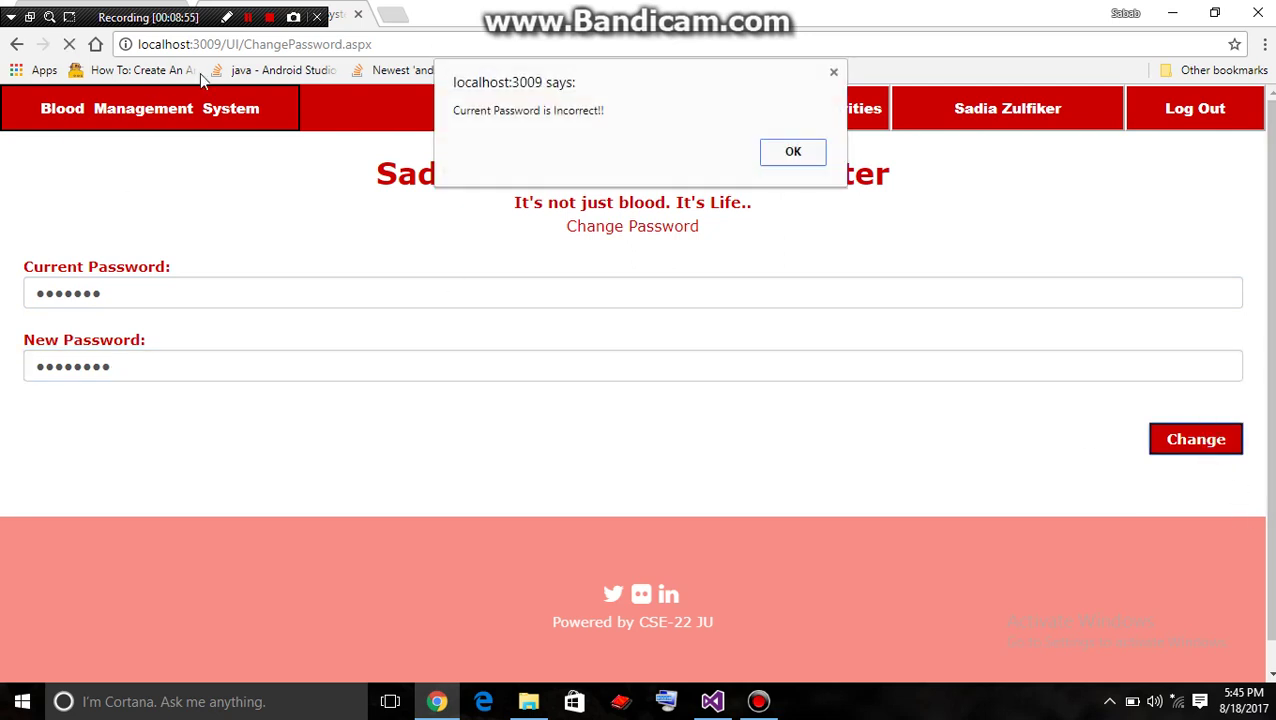